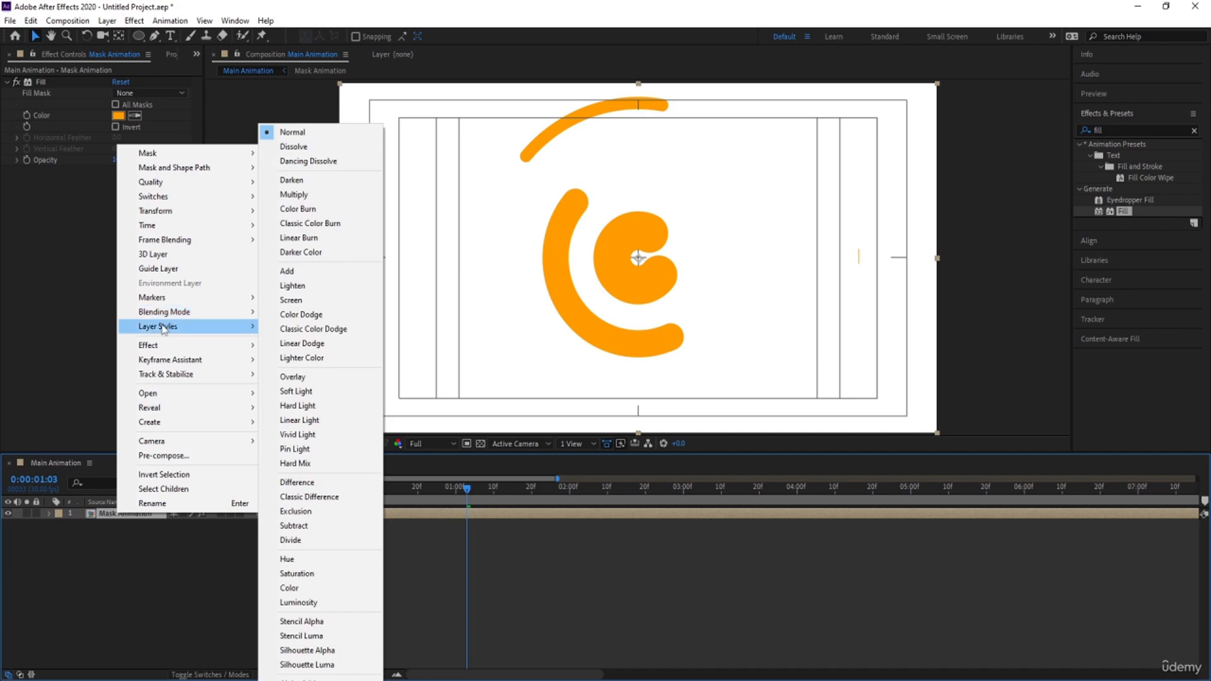
Add a Bevel and Emboss layer style to the Mask Animation layer, with Soften 16 and Size 67
mouse_move(165, 325)
click(365, 438)
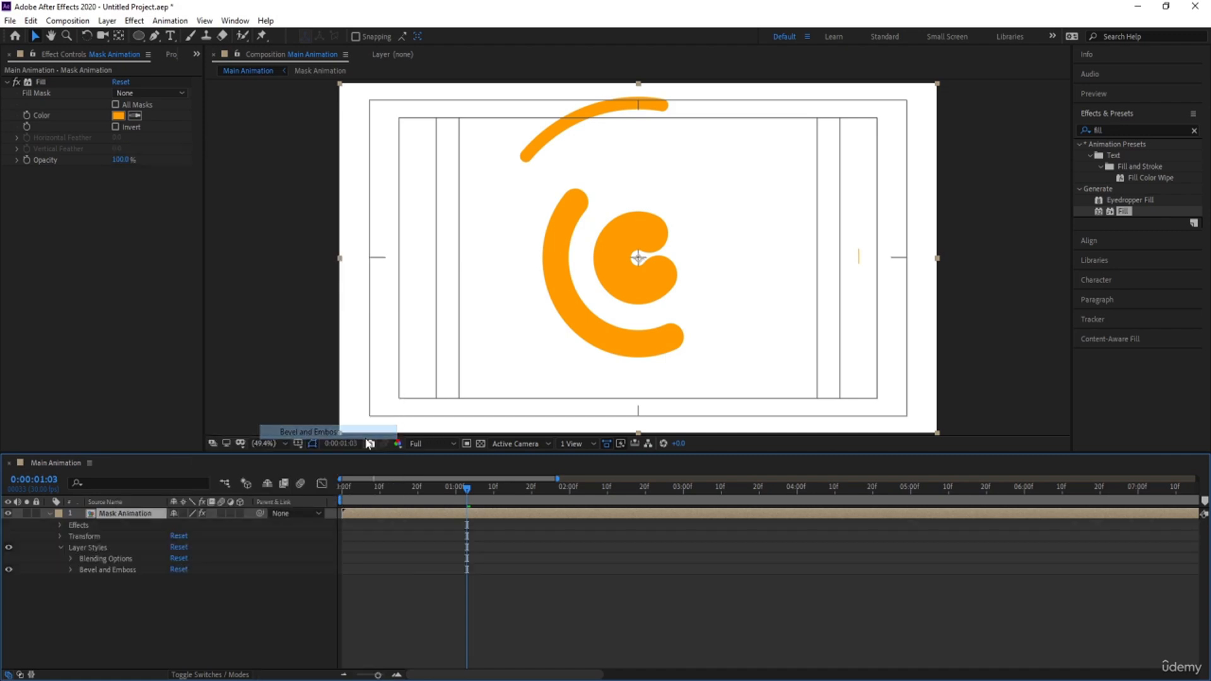
click(71, 559)
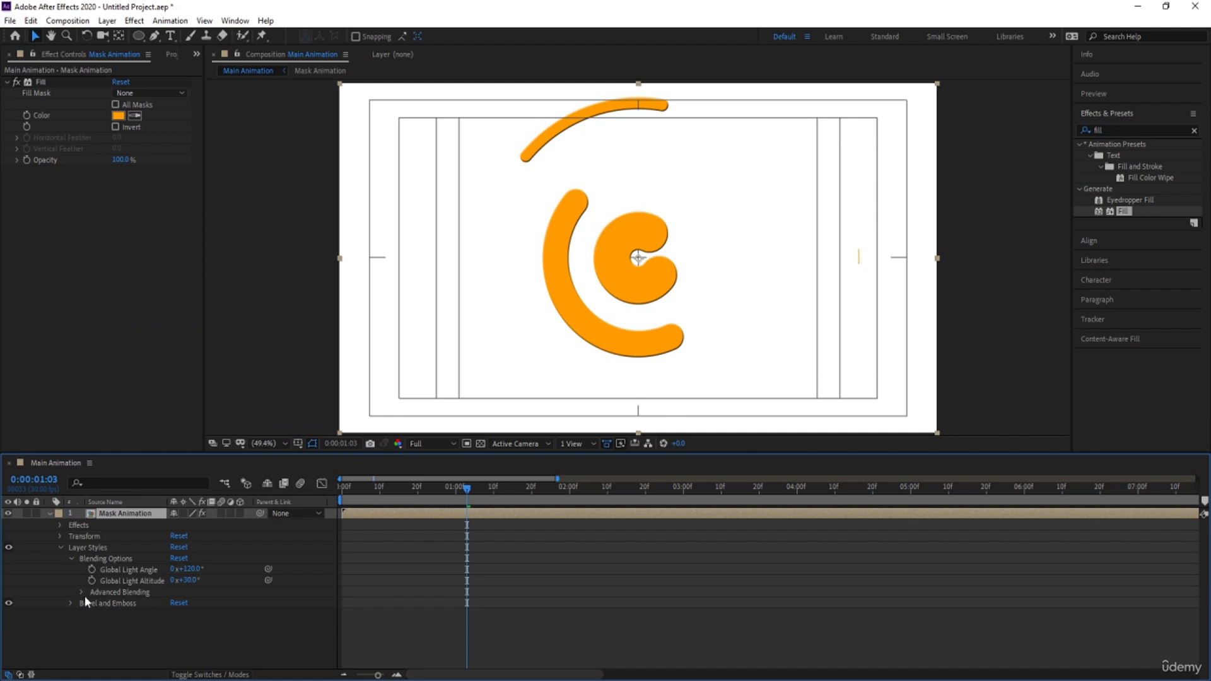
click(71, 603)
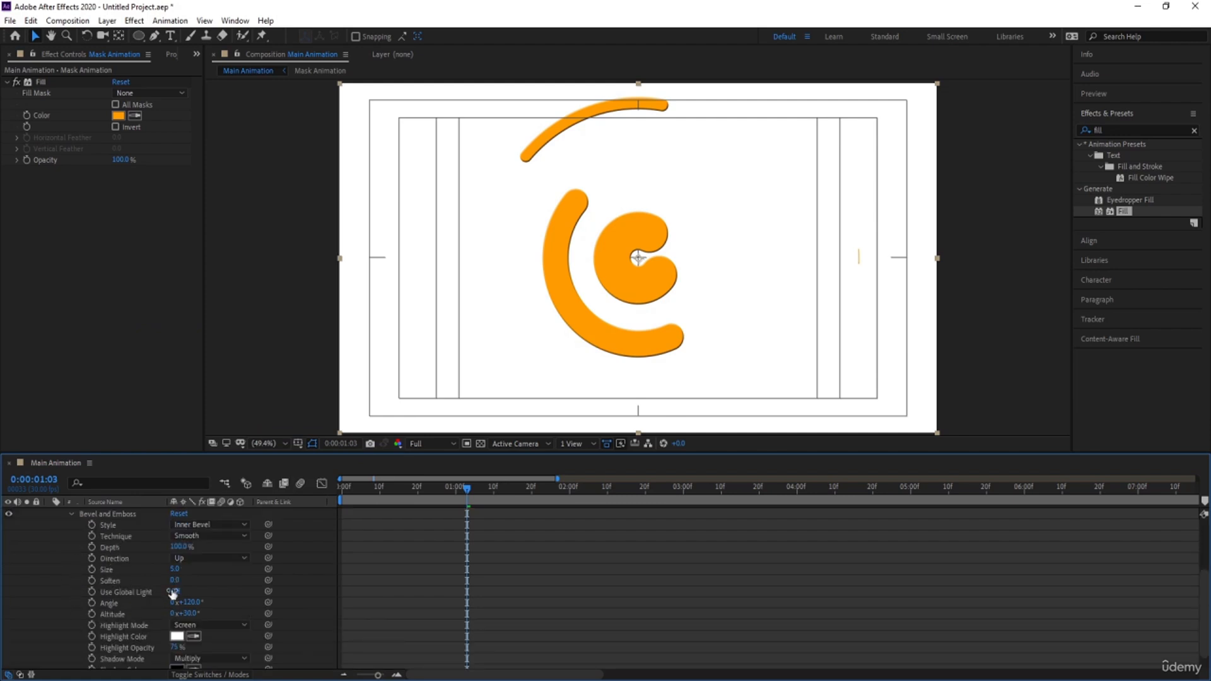
drag(175, 584, 744, 548)
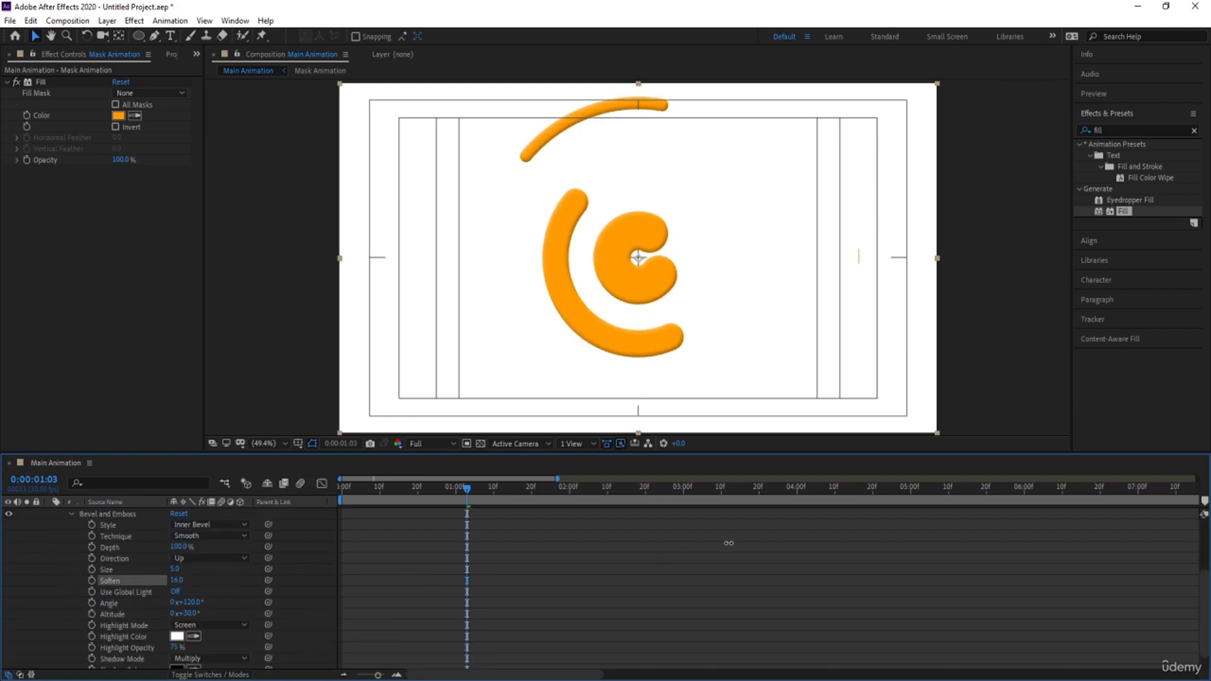
drag(175, 568, 529, 566)
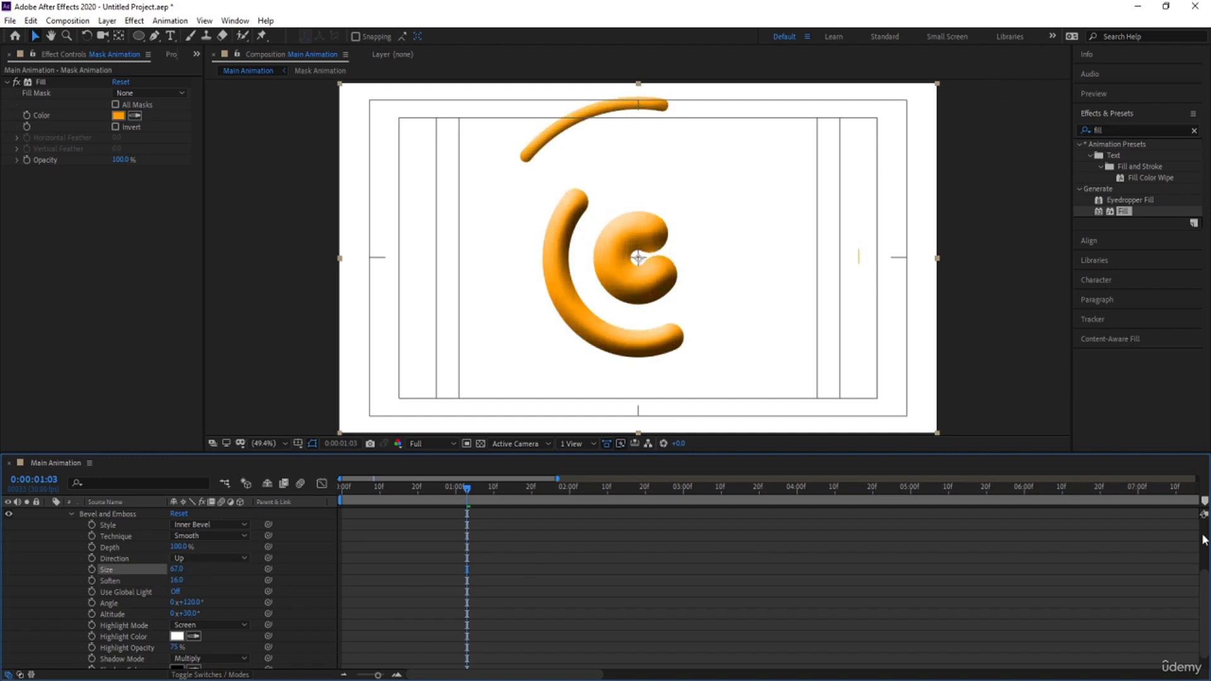
Set the bevel's shadow color to orange FF6600 and its shadow opacity to 65%
scroll(1199, 634, down, 1)
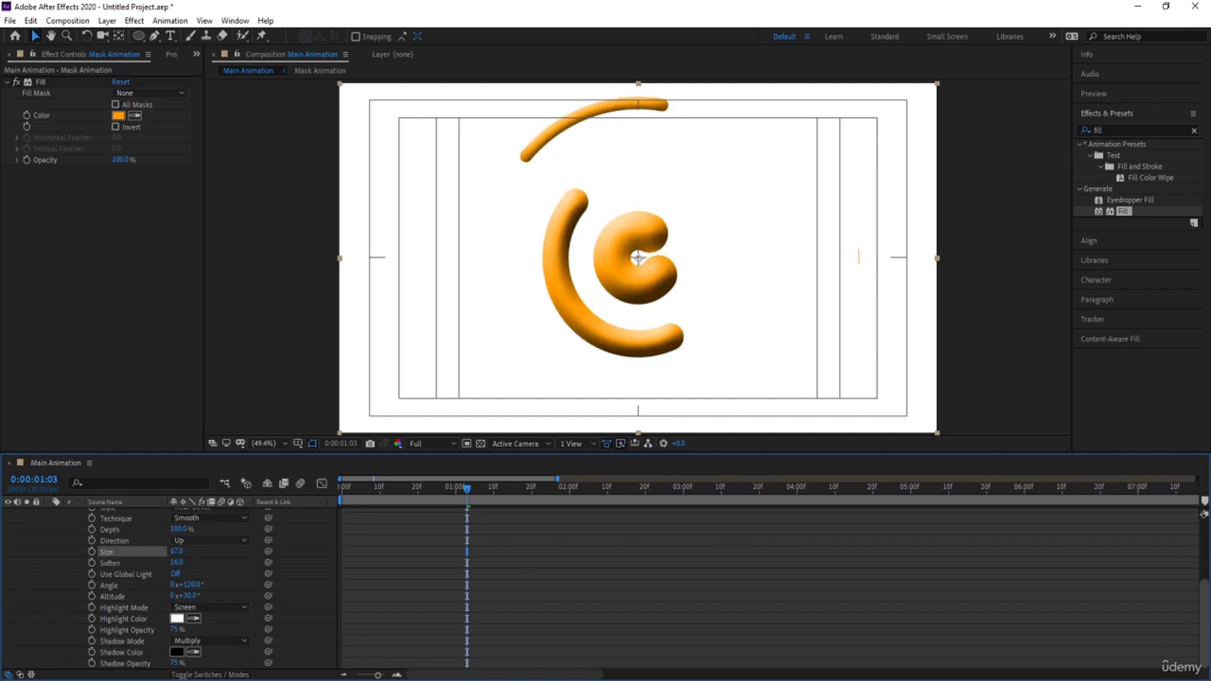
click(175, 653)
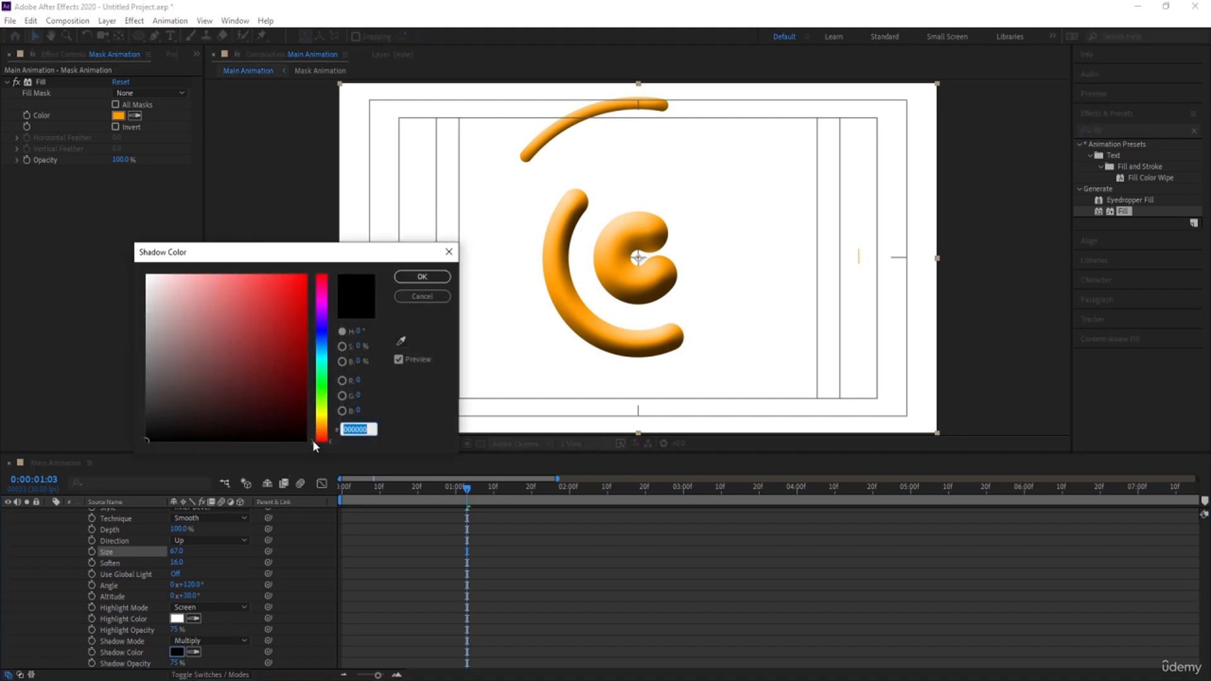
click(322, 431)
drag(297, 410, 340, 263)
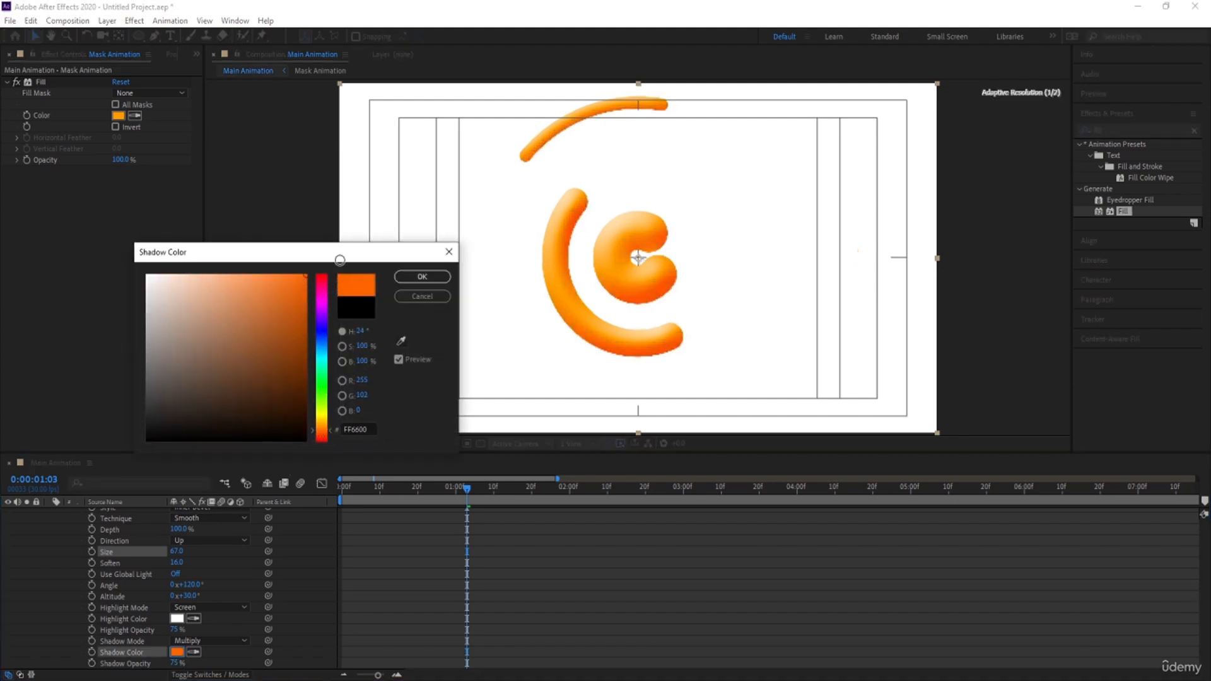
click(416, 278)
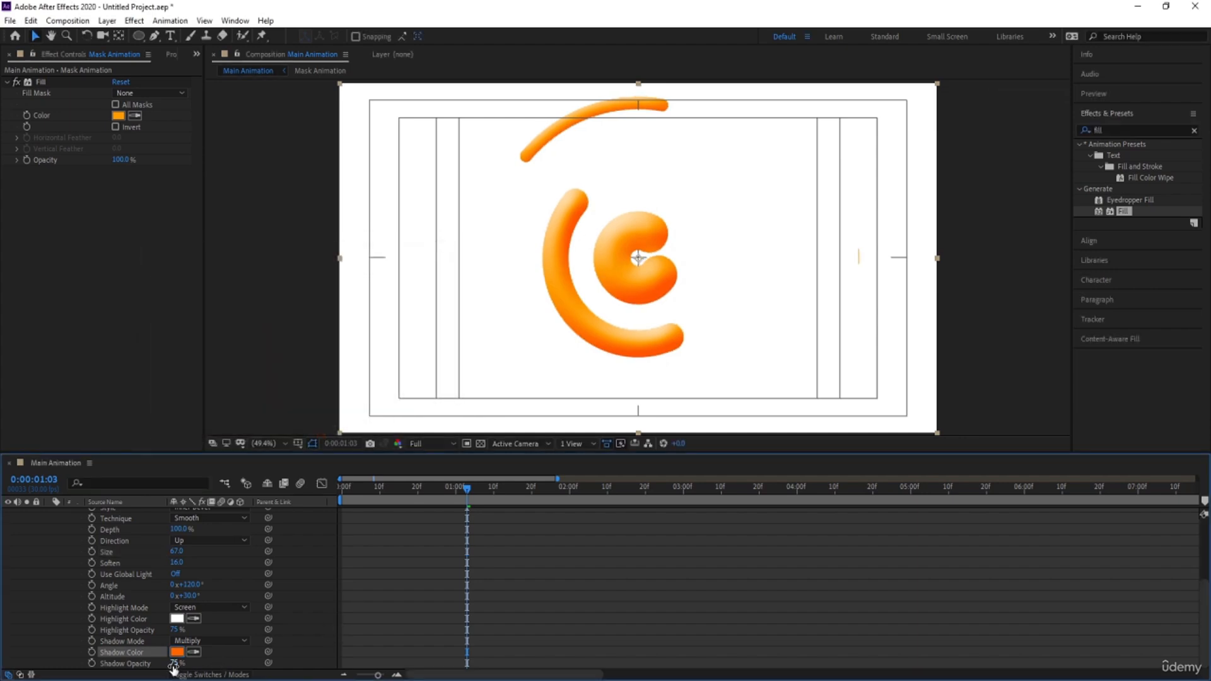
drag(172, 666, 165, 666)
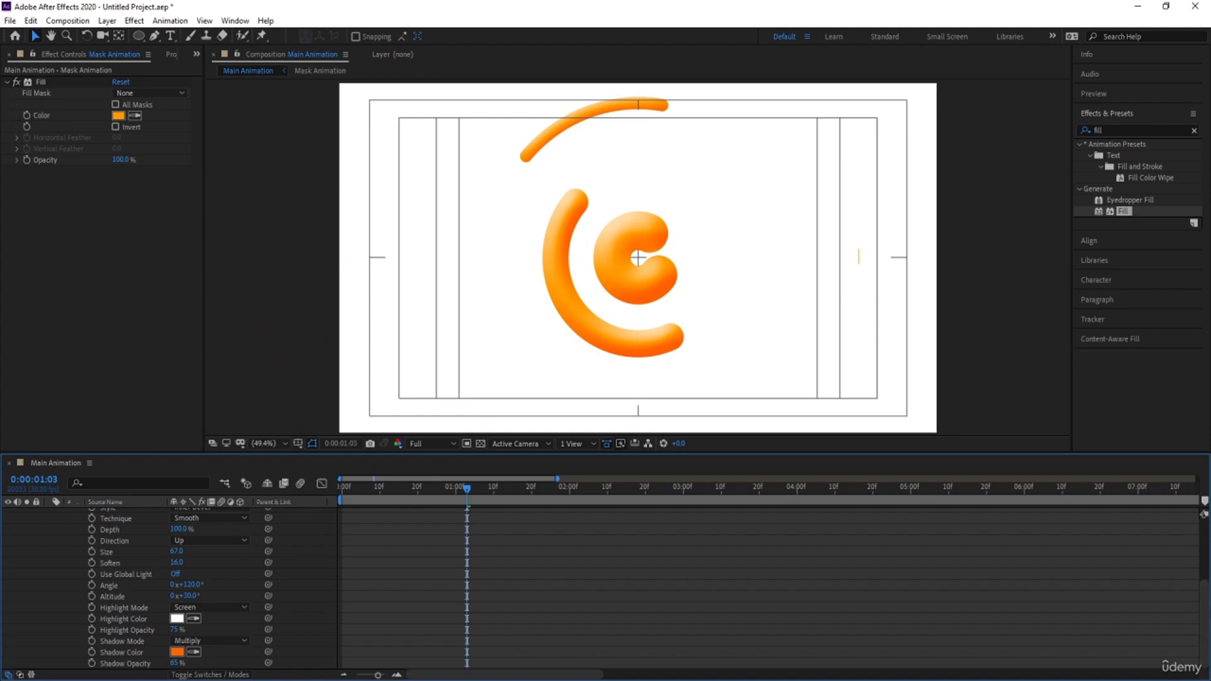
Collapse the Mask Animation layer's properties and preview the animation from the first frame
scroll(38, 567, up, 5)
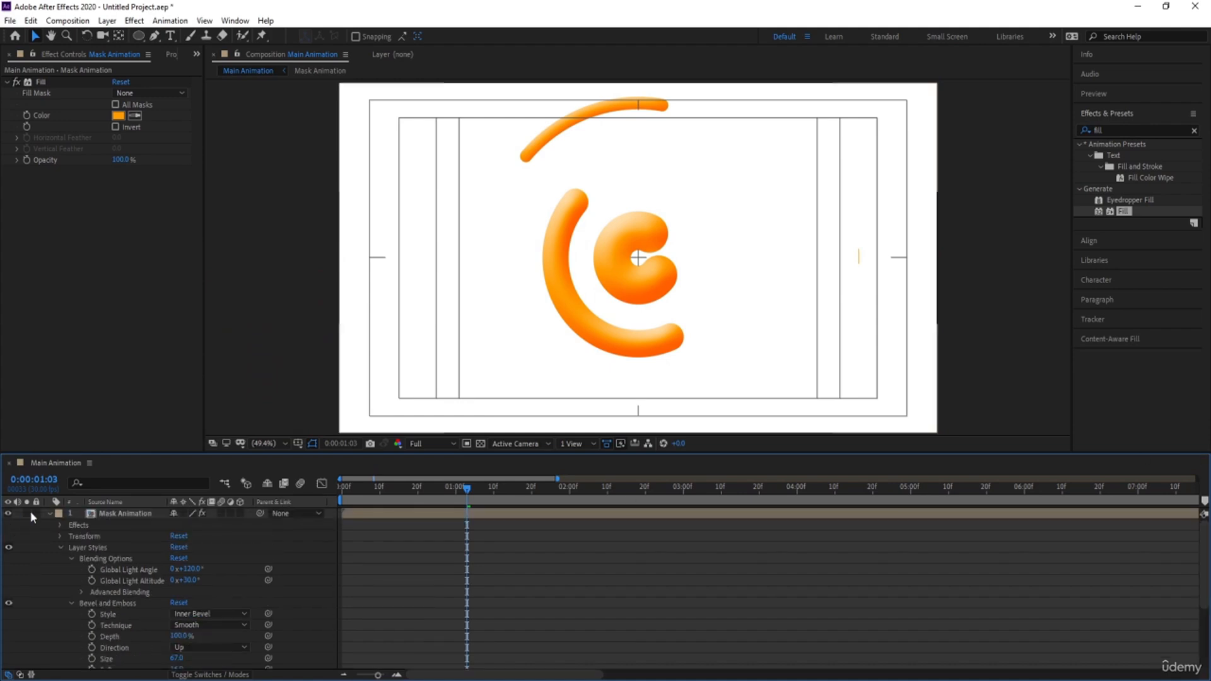
click(49, 512)
drag(365, 490, 342, 489)
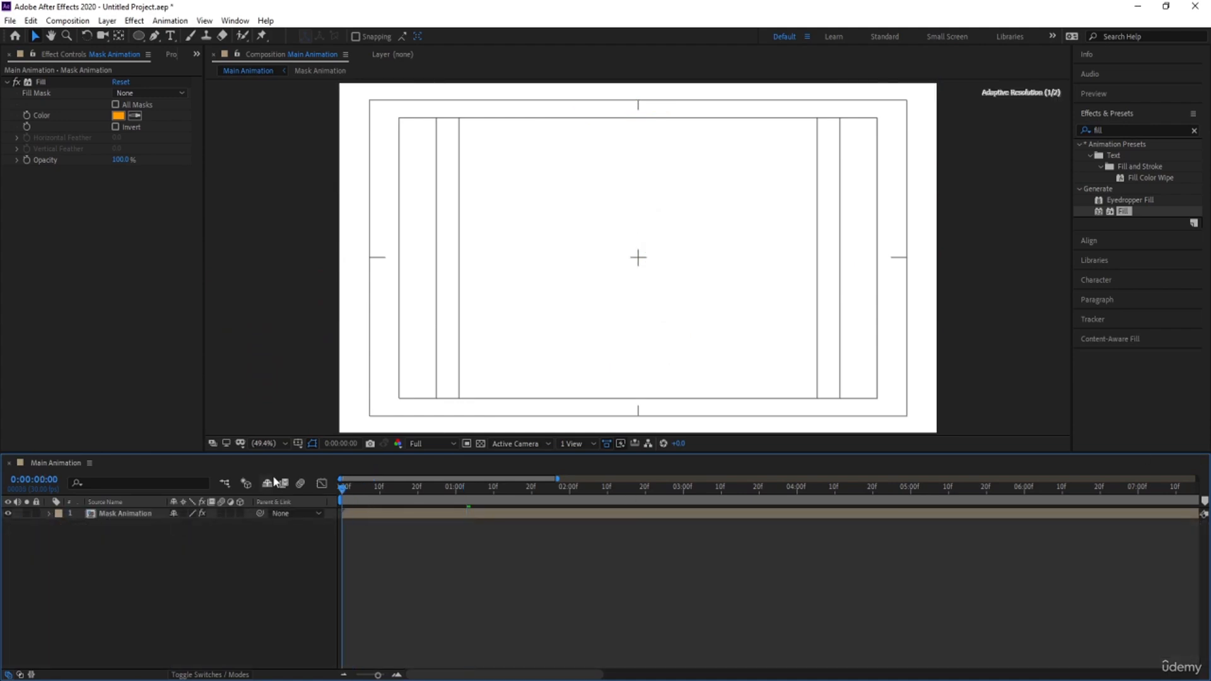
key(space)
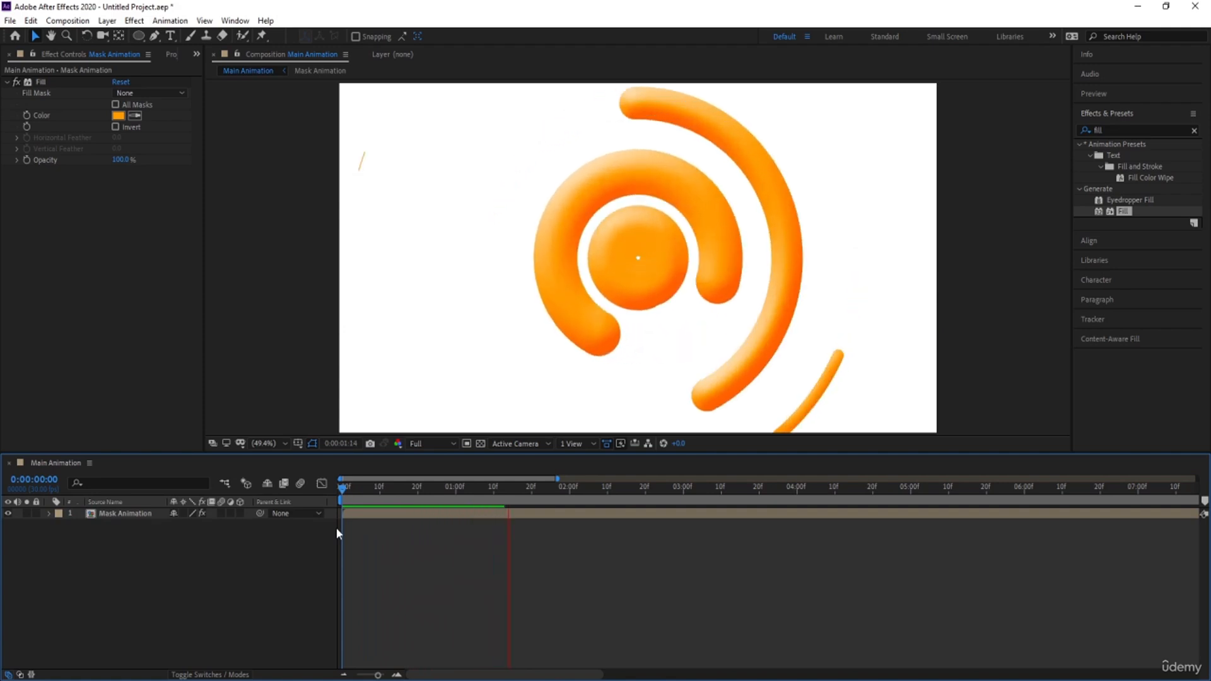
key(space)
Duplicate the Mask Animation layer and shift the copy to start at frame 10
click(123, 513)
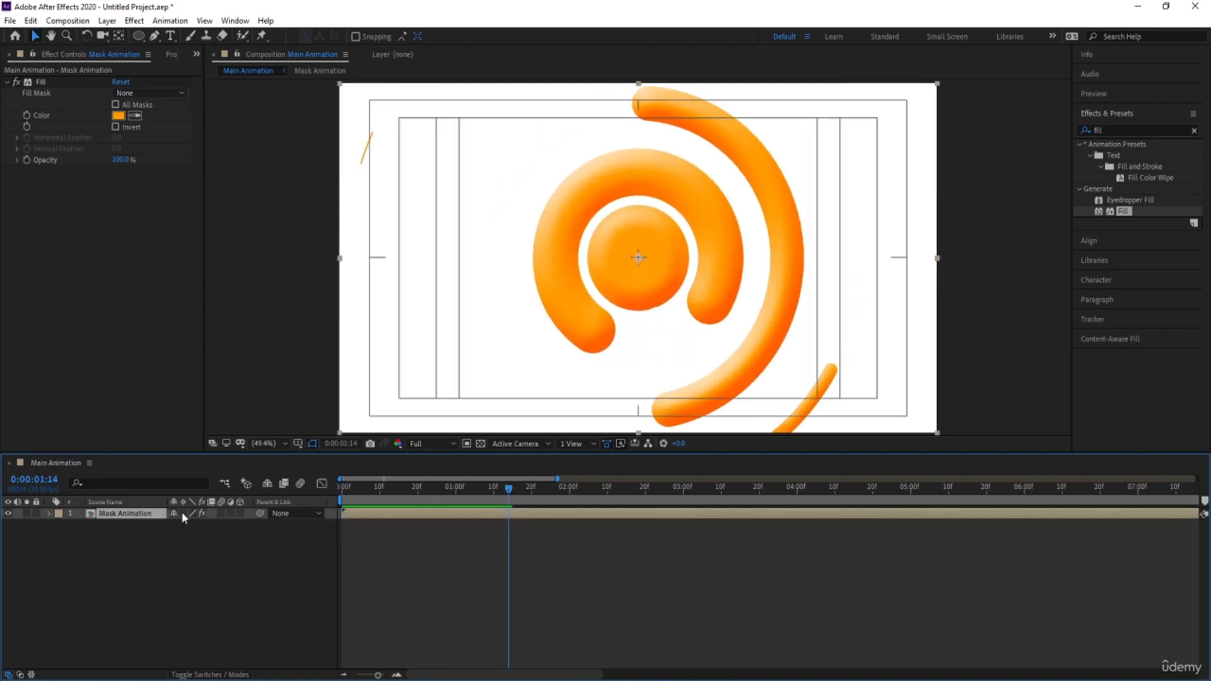
key(ctrl+d)
drag(354, 512, 391, 514)
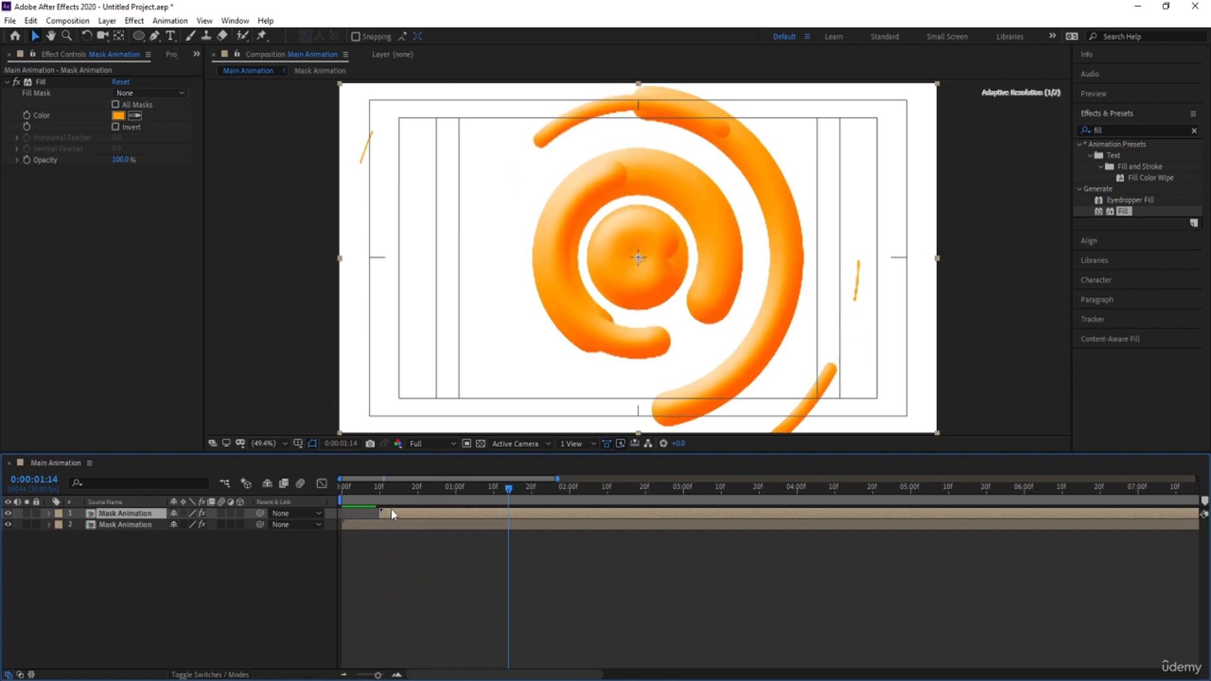
Change the Fill color of the duplicated layer to purple 9000FF
click(117, 115)
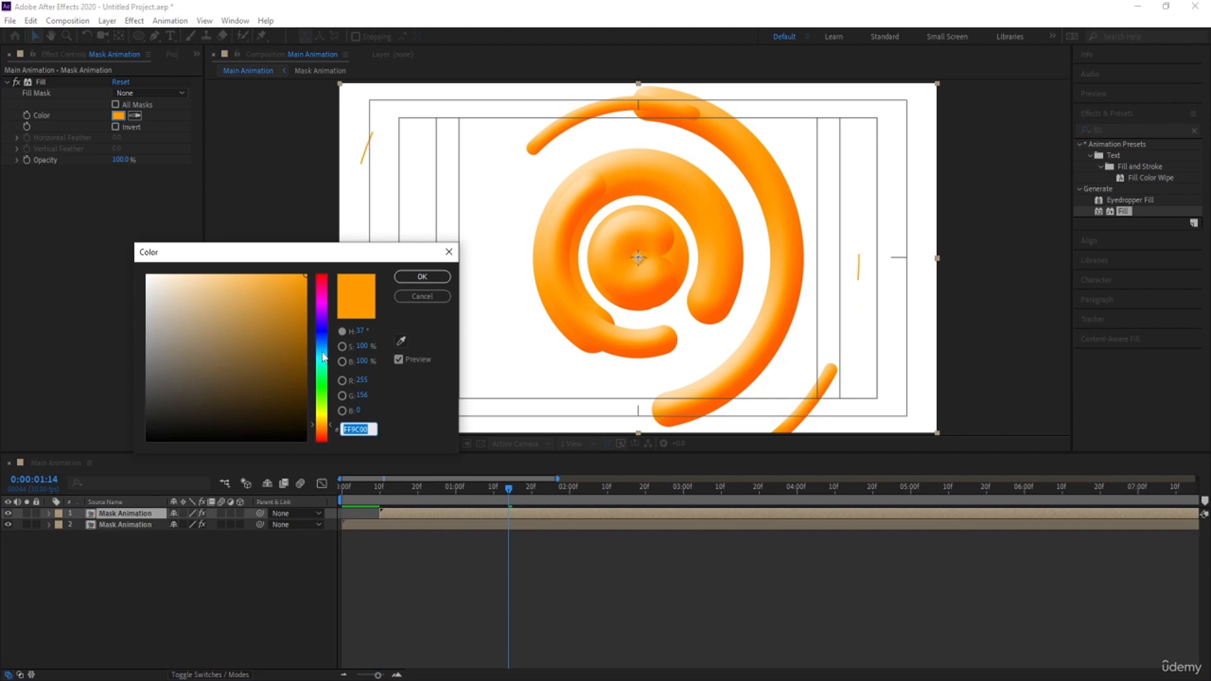
drag(322, 427, 322, 319)
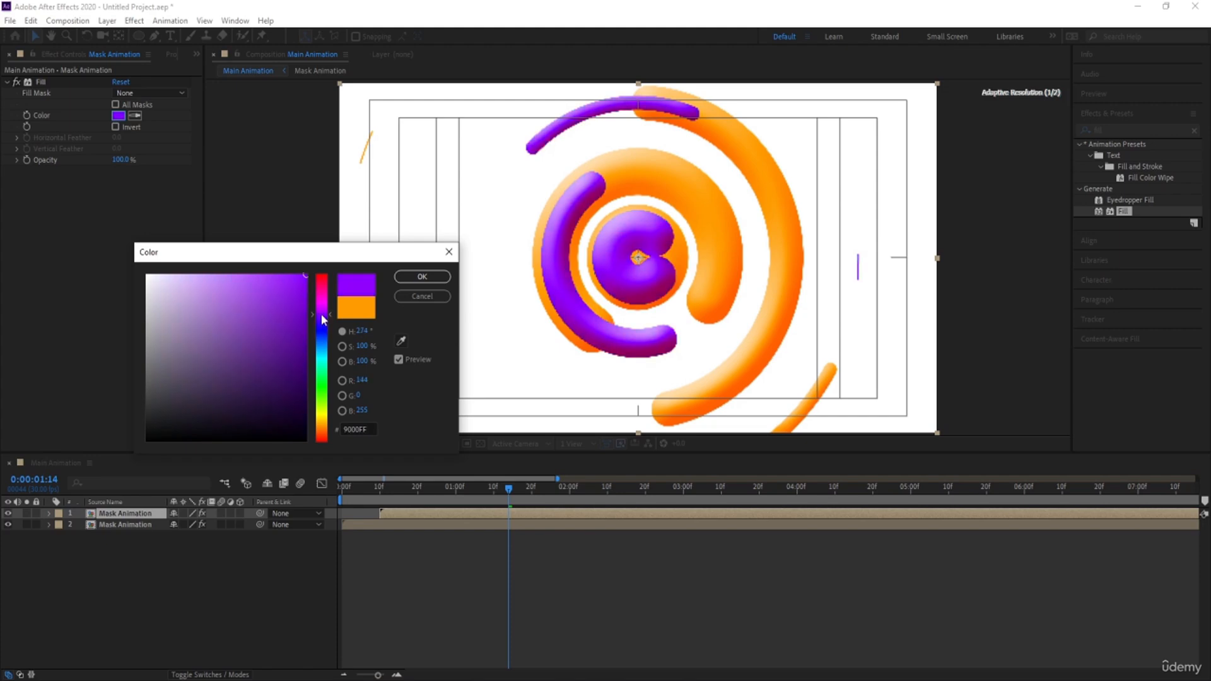
click(422, 276)
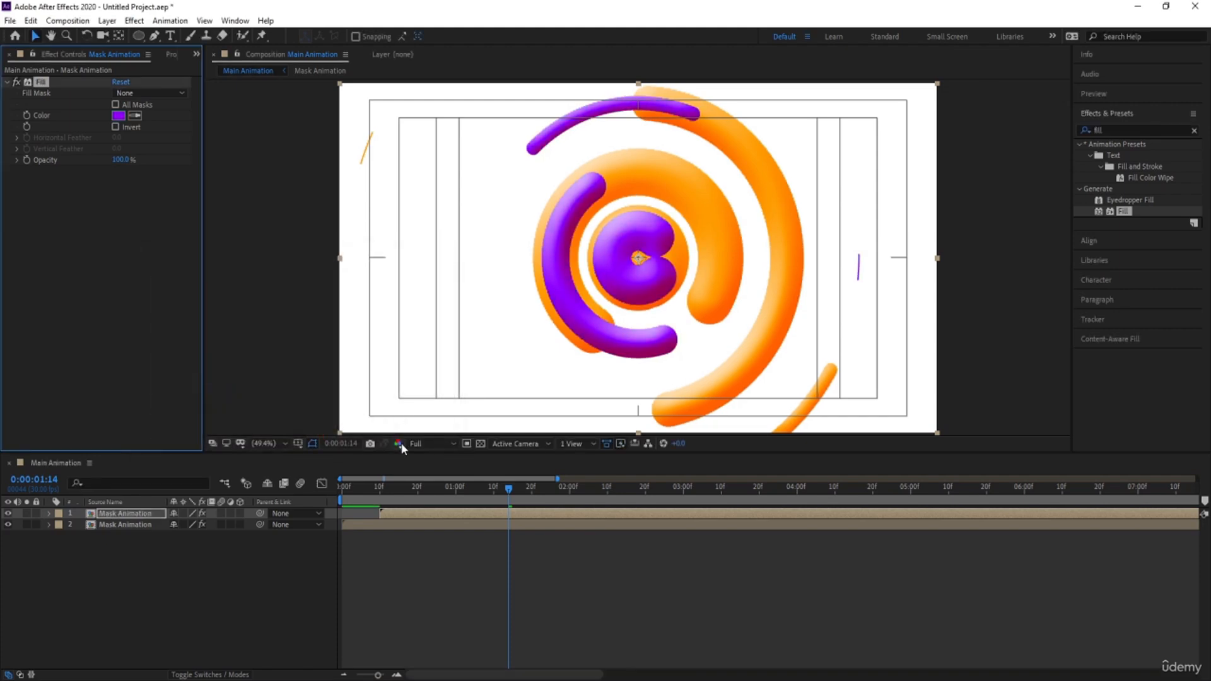
Duplicate the purple Mask Animation layer and start the new copy at 0:00:00:20
click(399, 515)
key(ctrl+d)
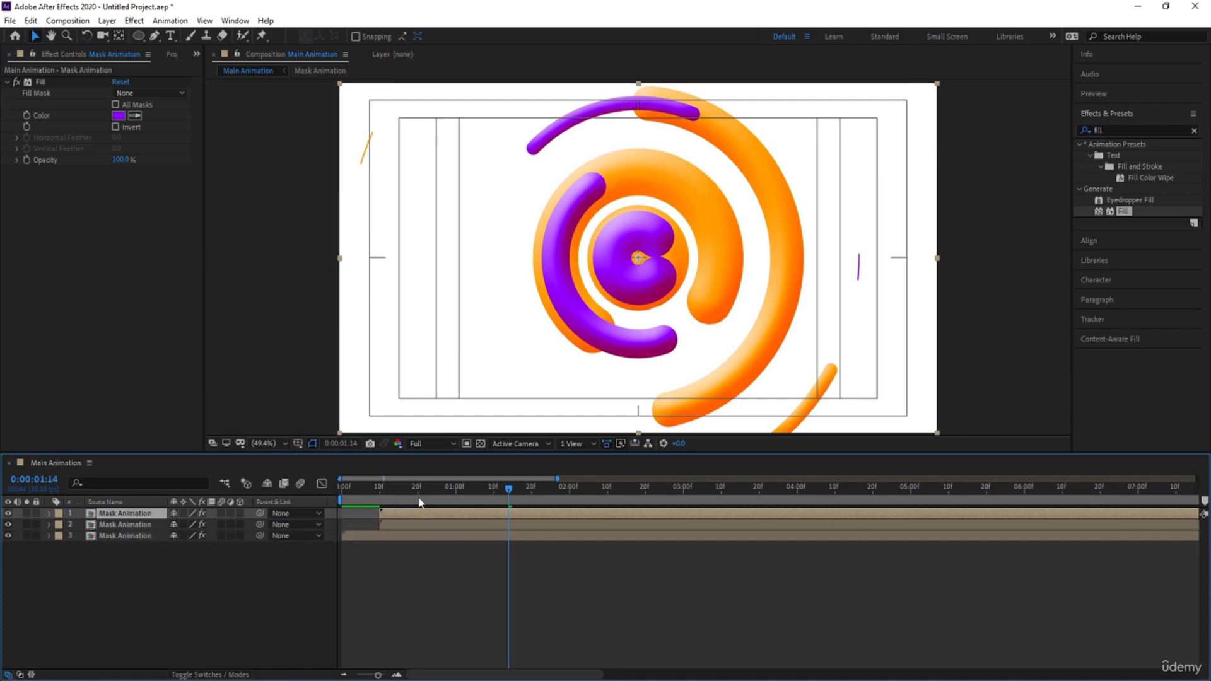
click(418, 488)
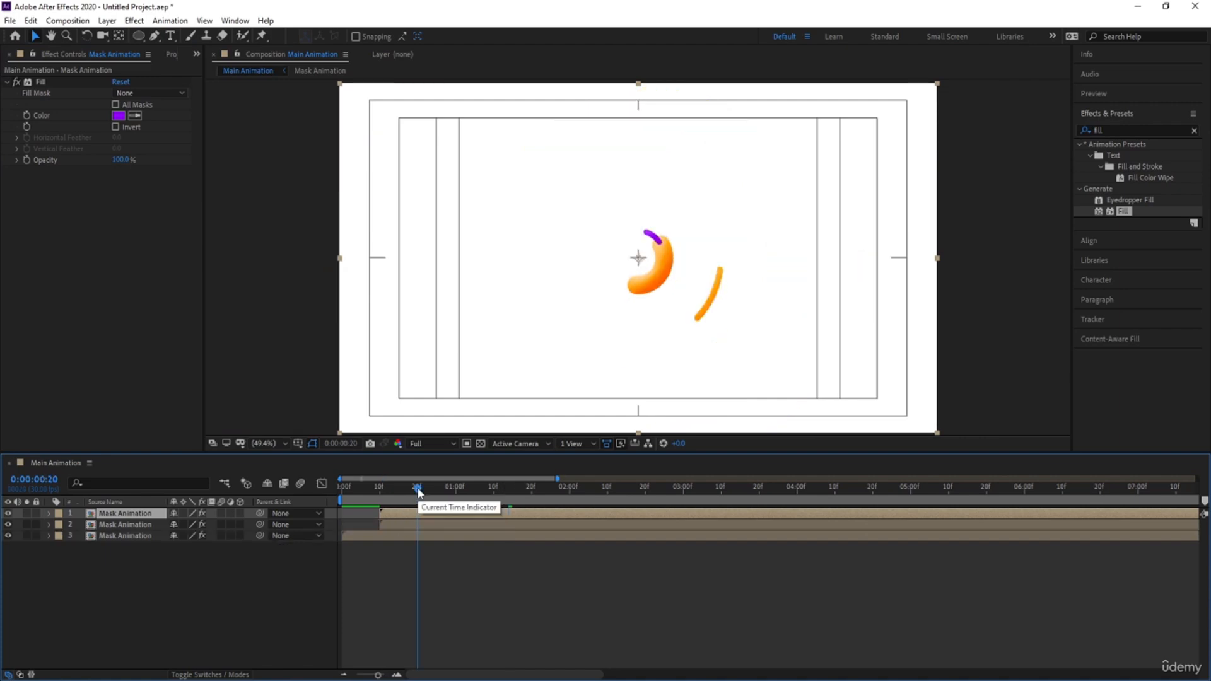
key([)
Change the Fill color of the newest Mask Animation copy to red FF0000, judging it at 0:00:01:19
drag(418, 493, 528, 493)
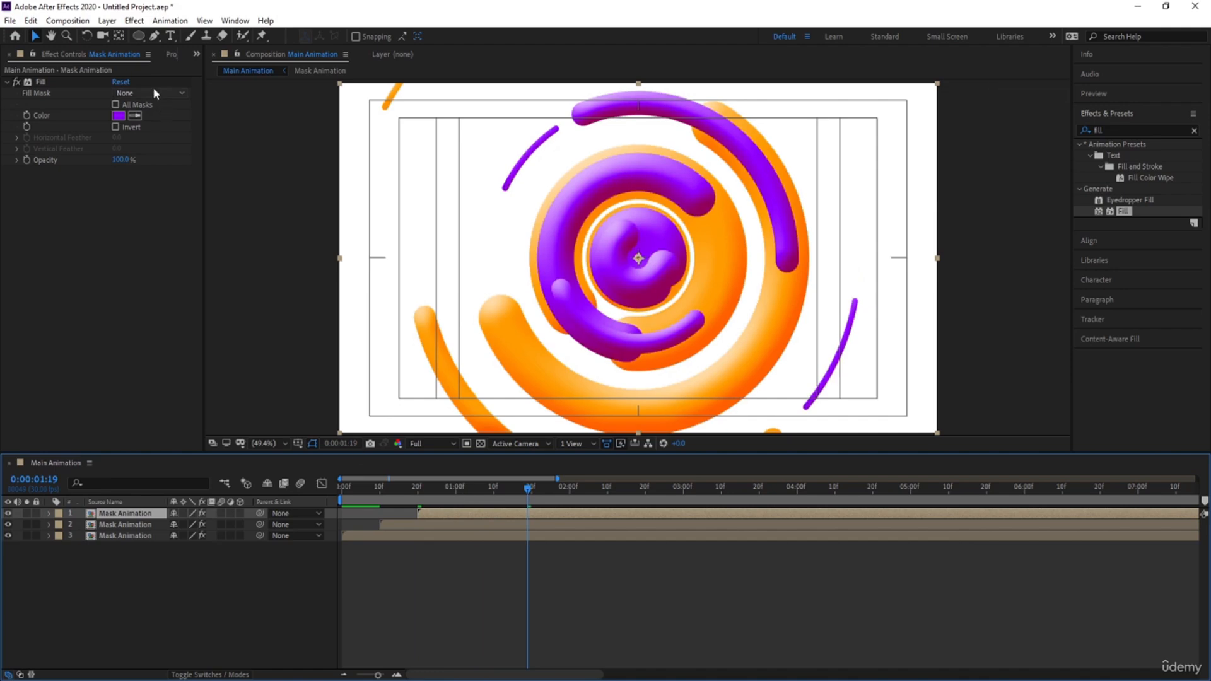
click(121, 118)
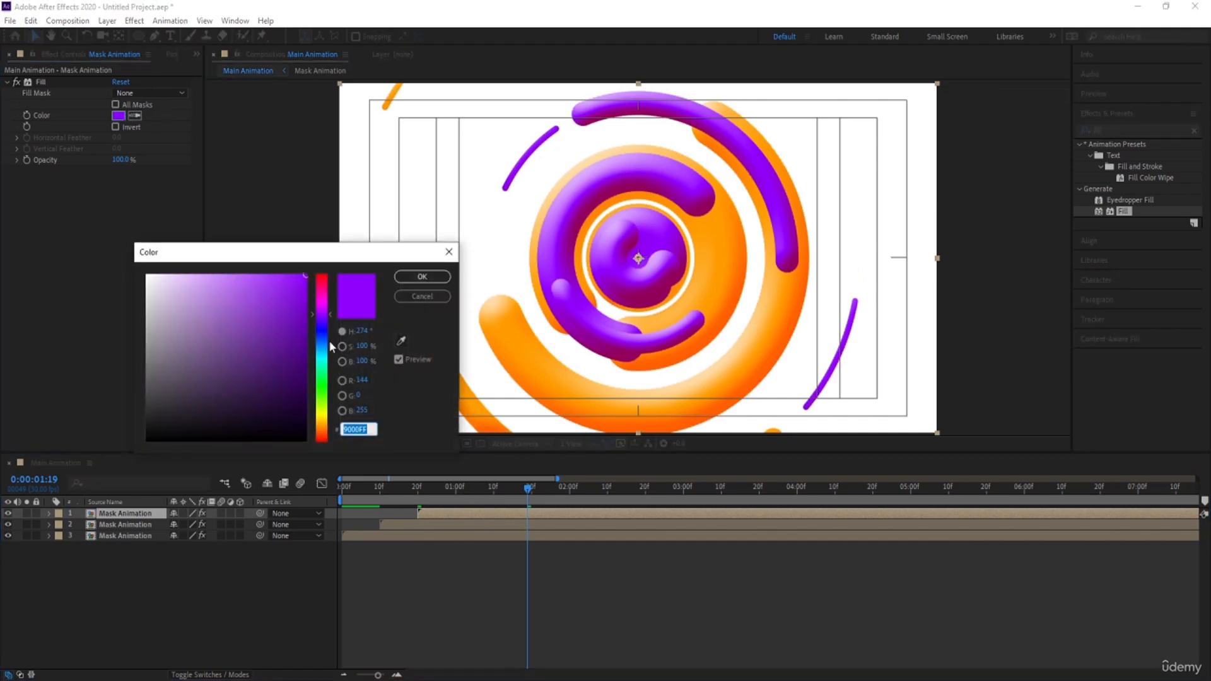
drag(322, 310, 322, 275)
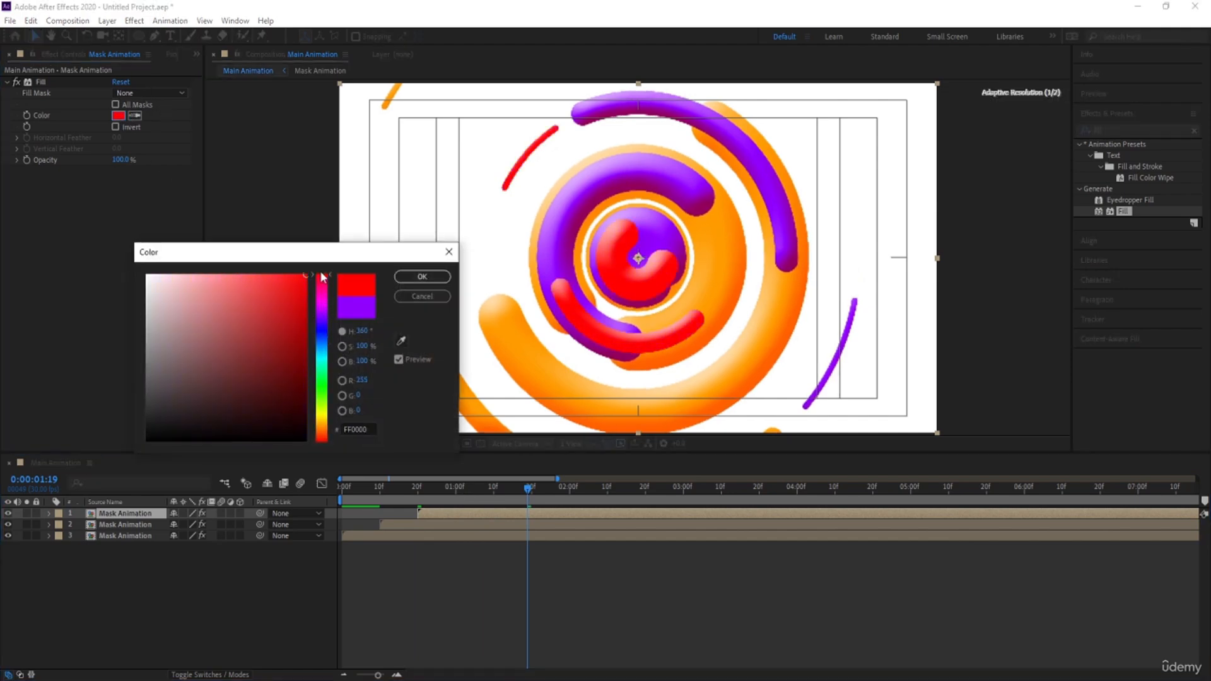
click(422, 276)
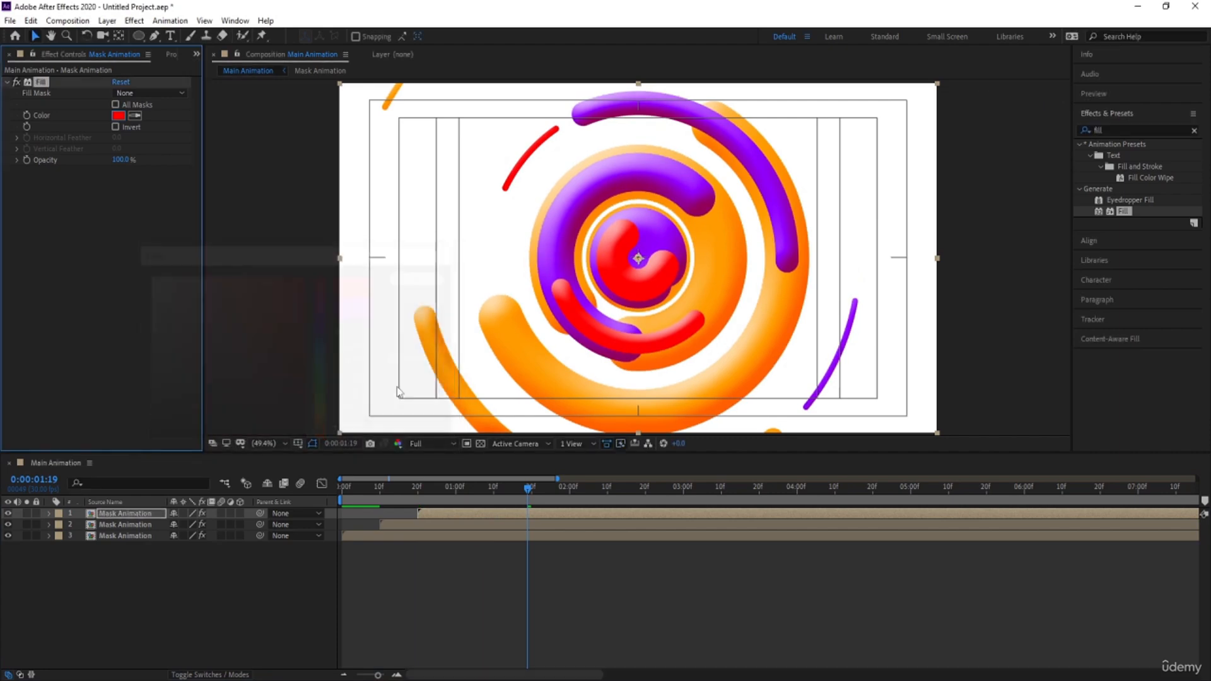
Duplicate the red Mask Animation layer and start the new copy at 0:00:01:00
click(454, 489)
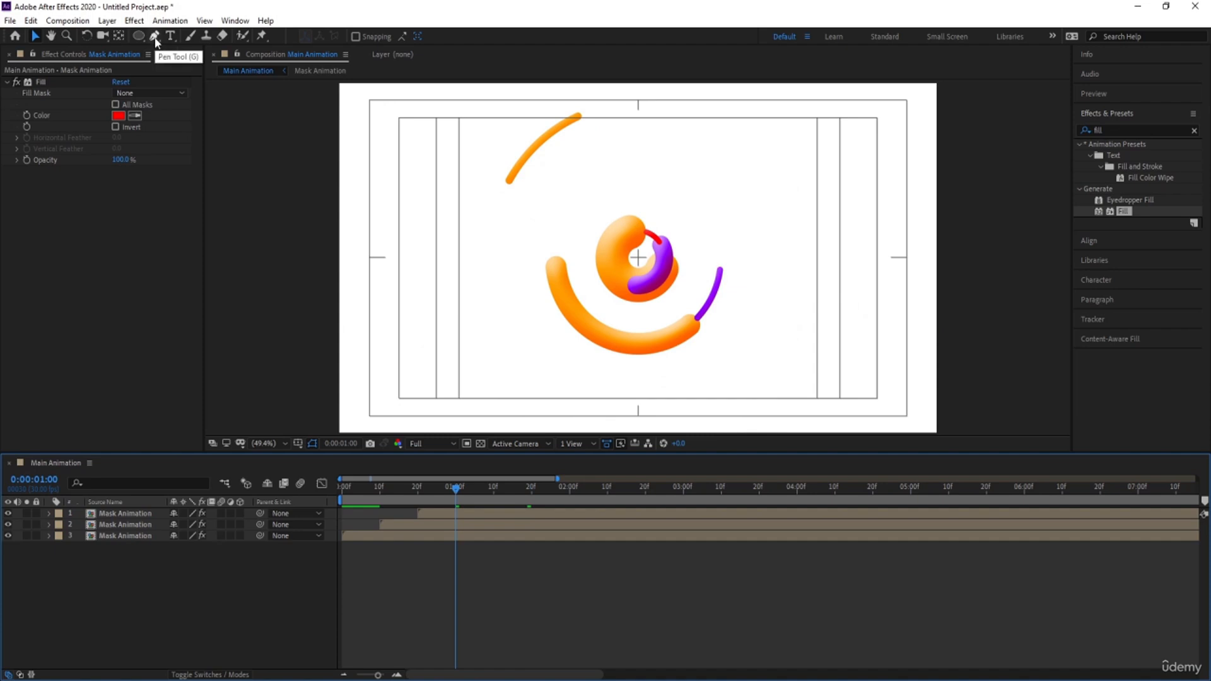
click(178, 513)
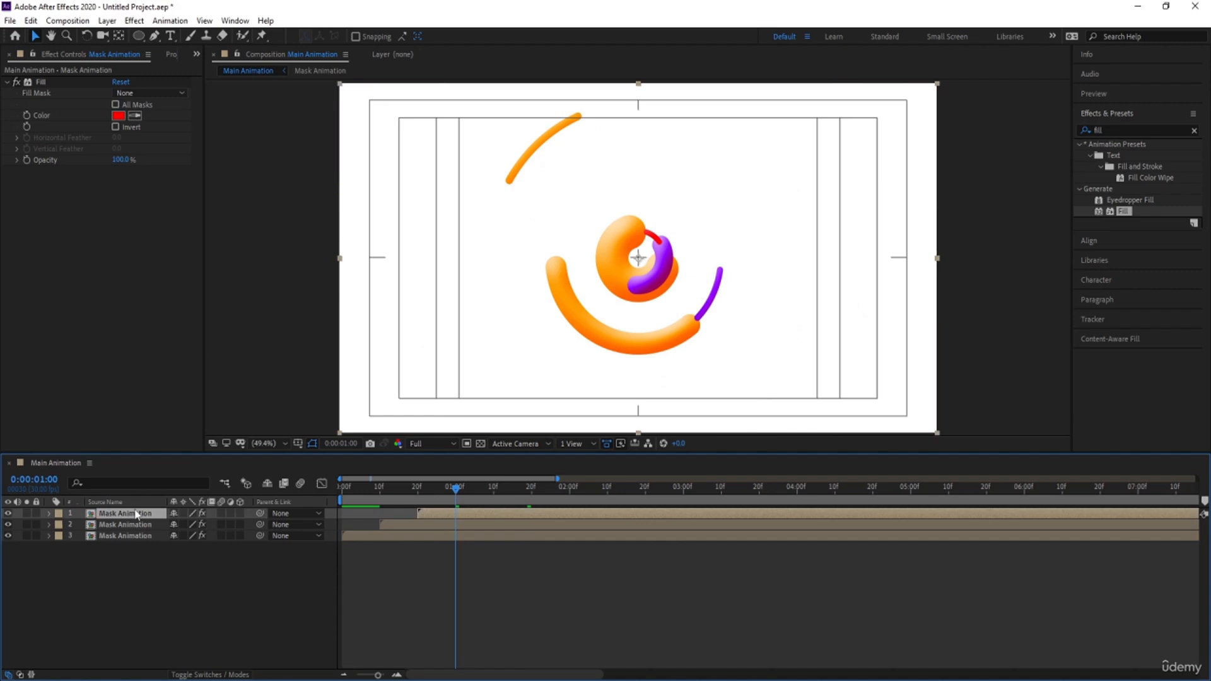
key(ctrl+d)
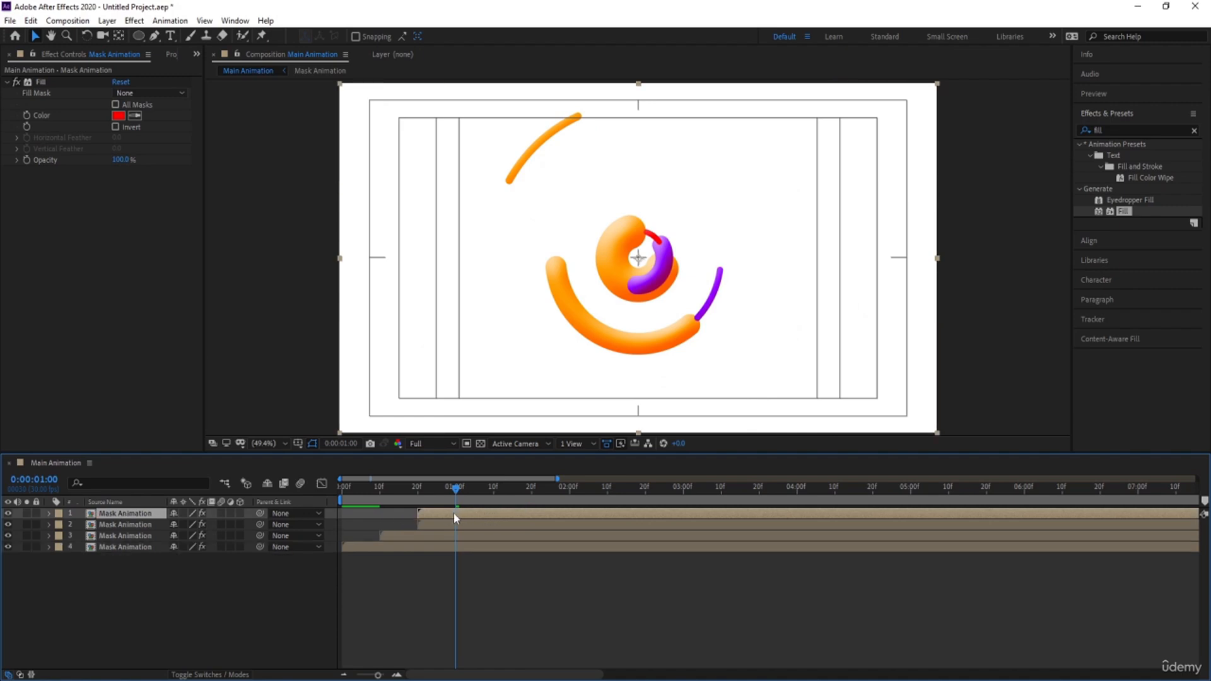
drag(451, 517, 491, 514)
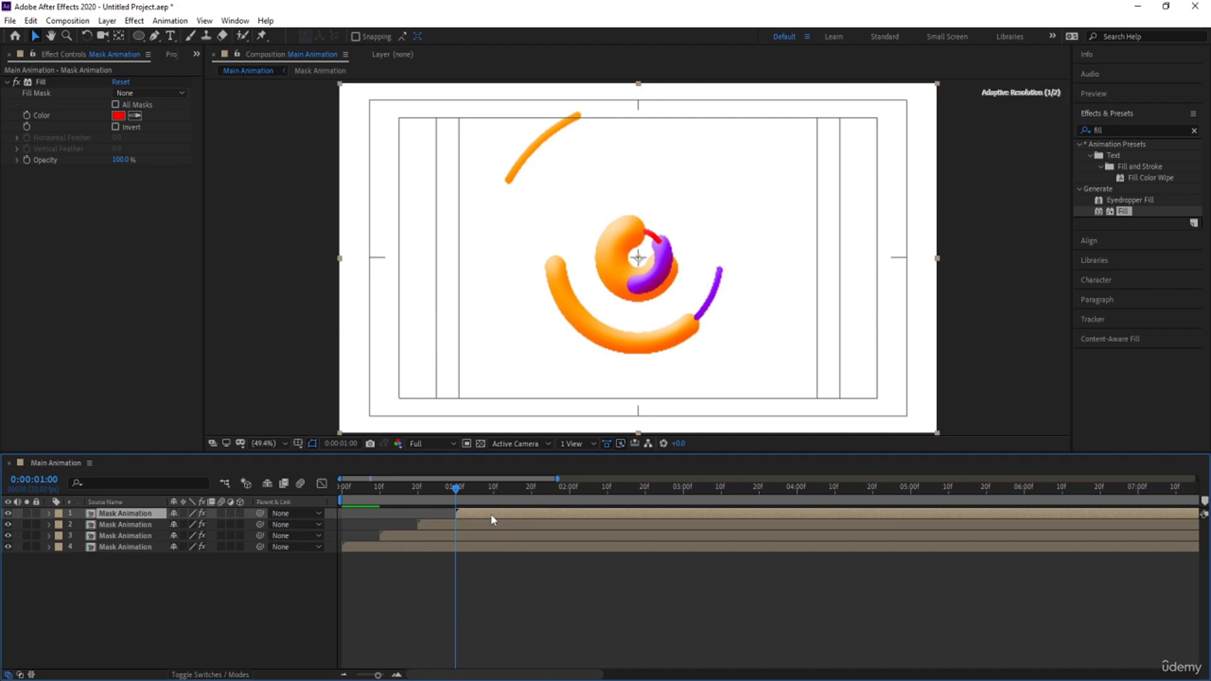
Remove the Fill effect from the topmost Mask Animation layer and check the artwork at 0:00:01:26
click(44, 84)
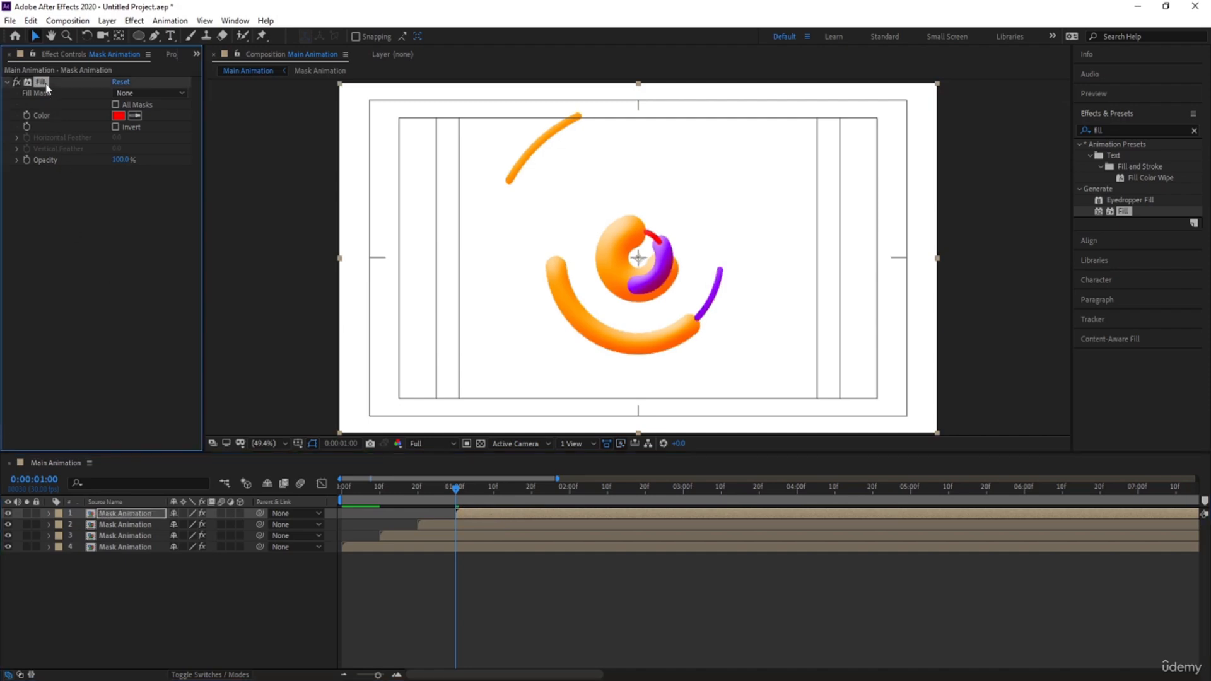
key(Delete)
key(space)
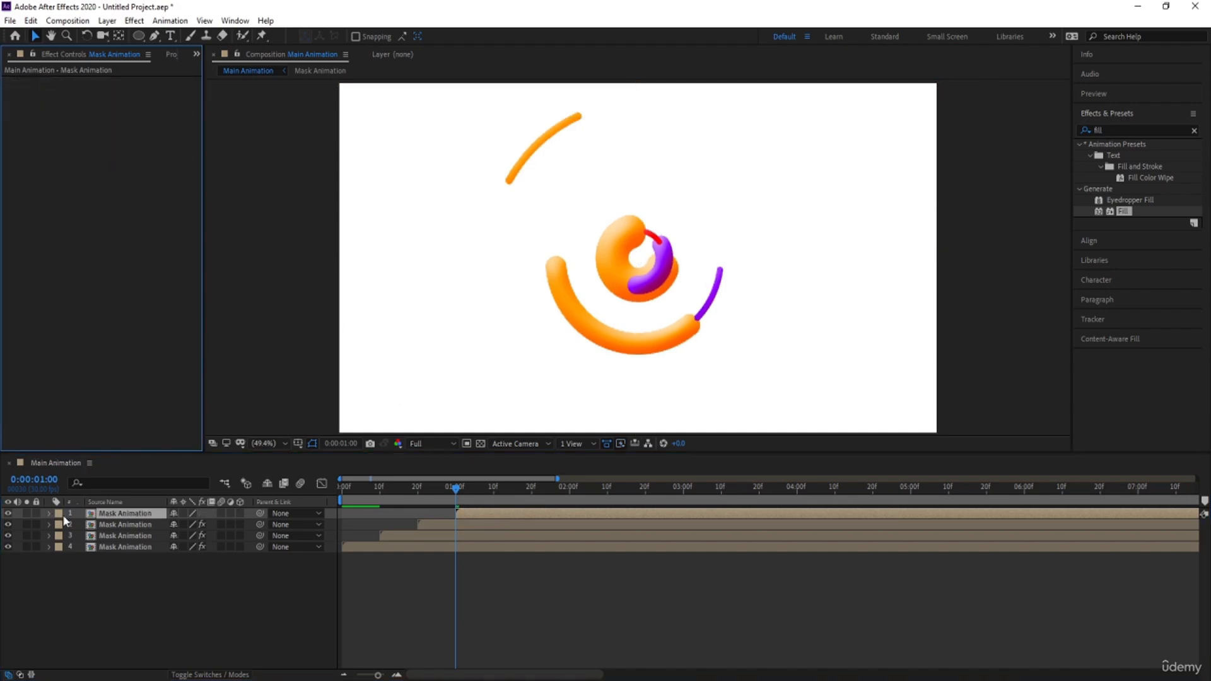
key(space)
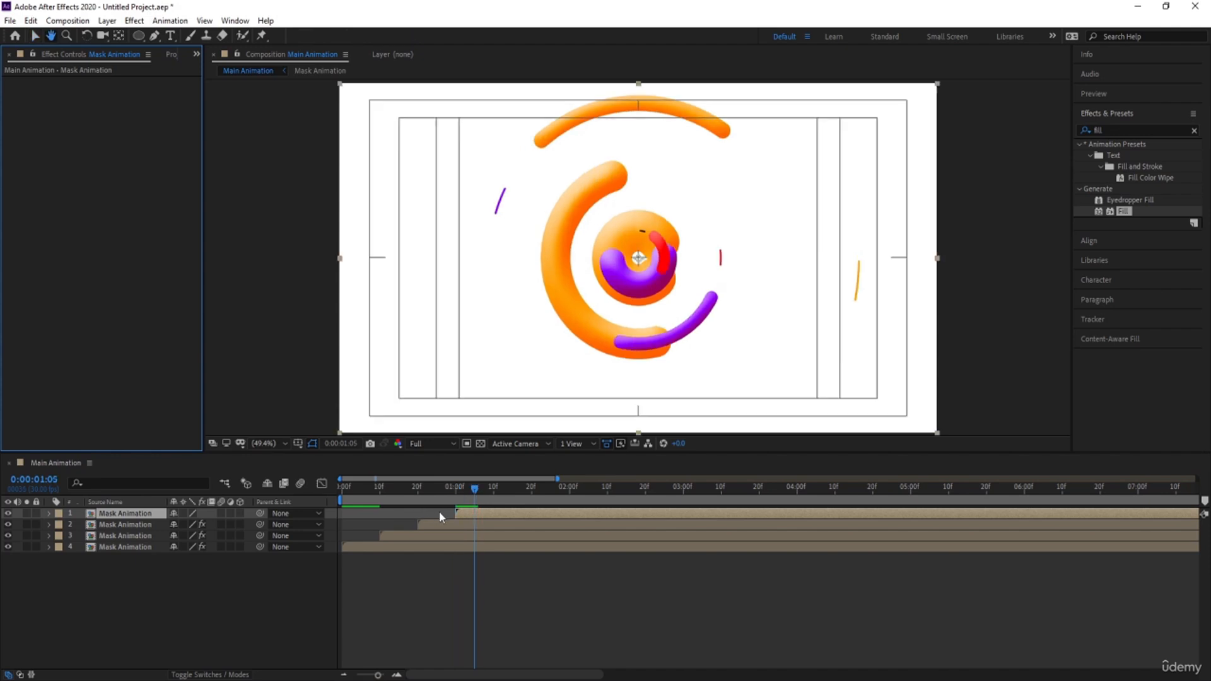
click(527, 488)
click(554, 486)
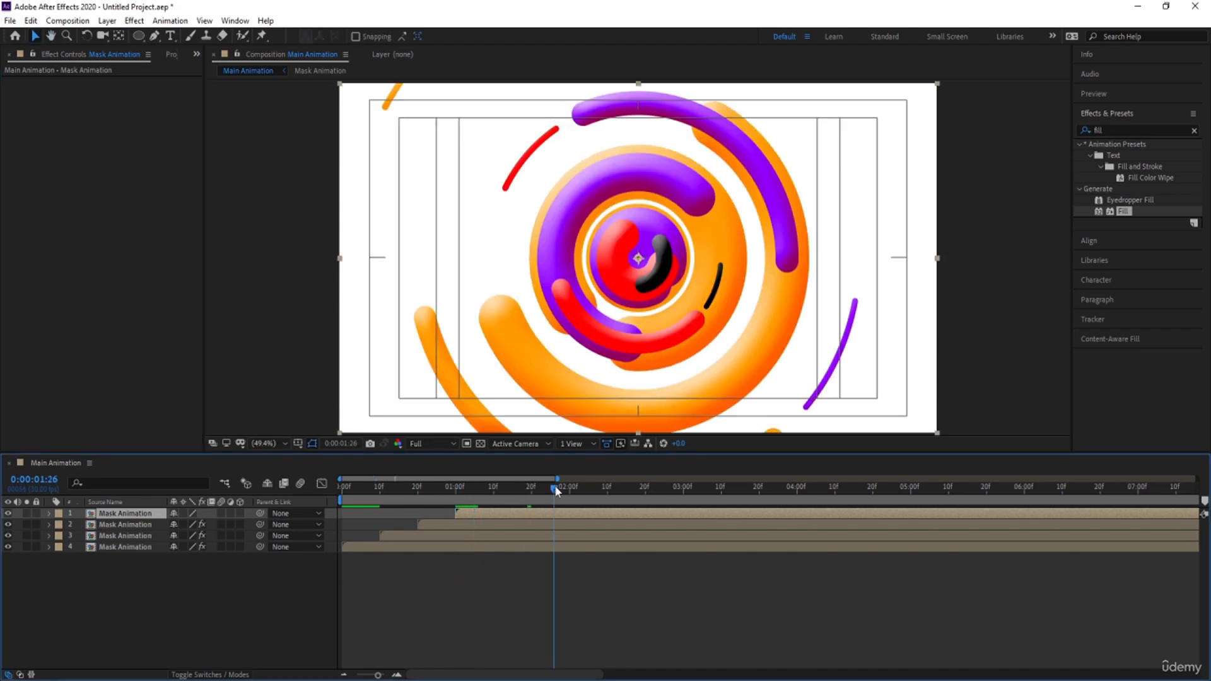
Delete all layer styles from the topmost Mask Animation layer
click(220, 596)
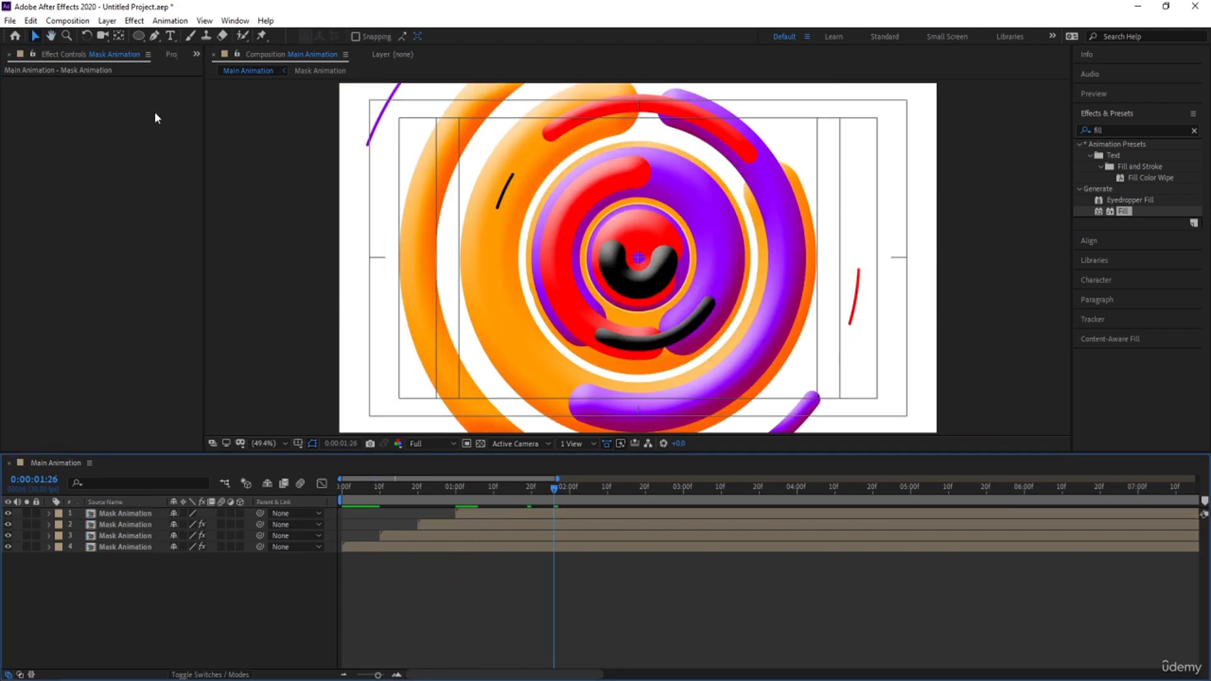
click(49, 515)
click(82, 537)
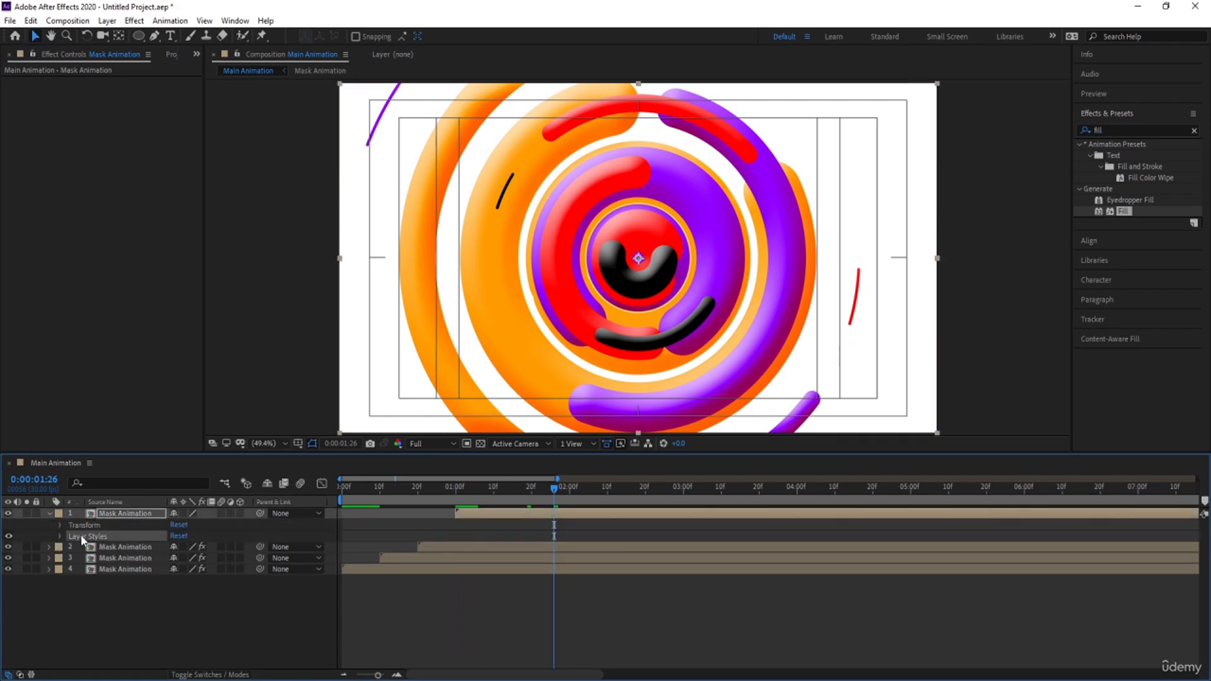
key(Delete)
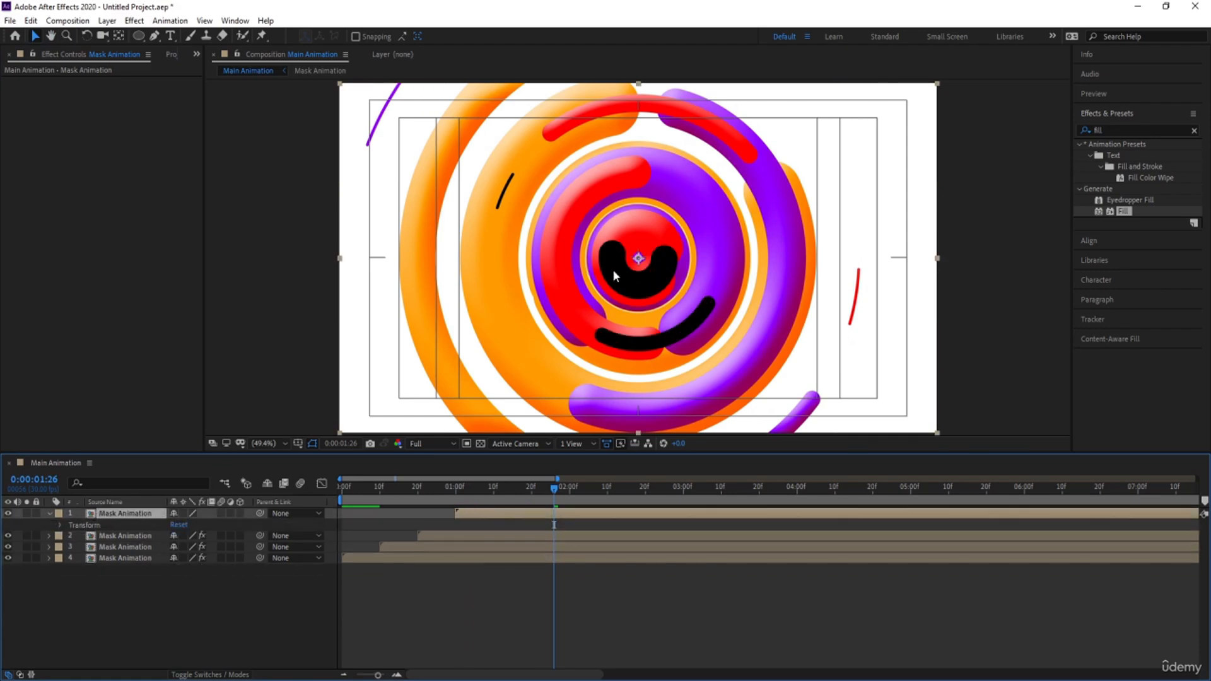
Draw a slanted straight line with the Pen tool, extending beyond the upper and lower edges of the composition, as a new shape layer
click(199, 622)
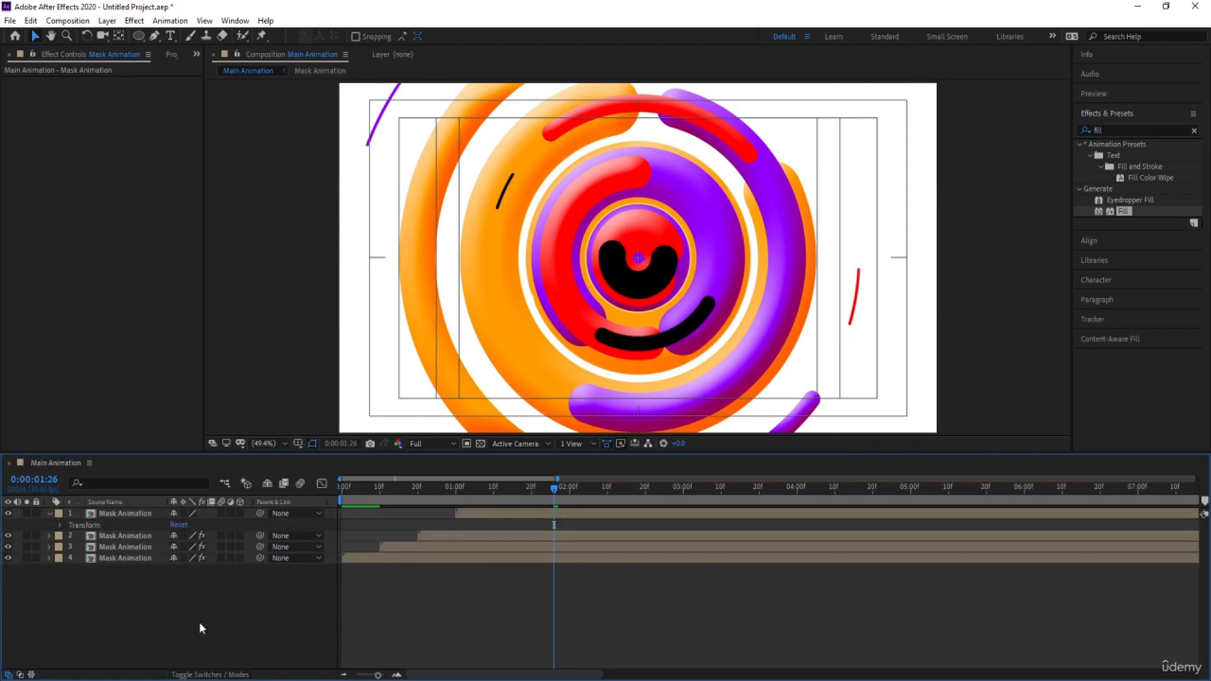
click(155, 36)
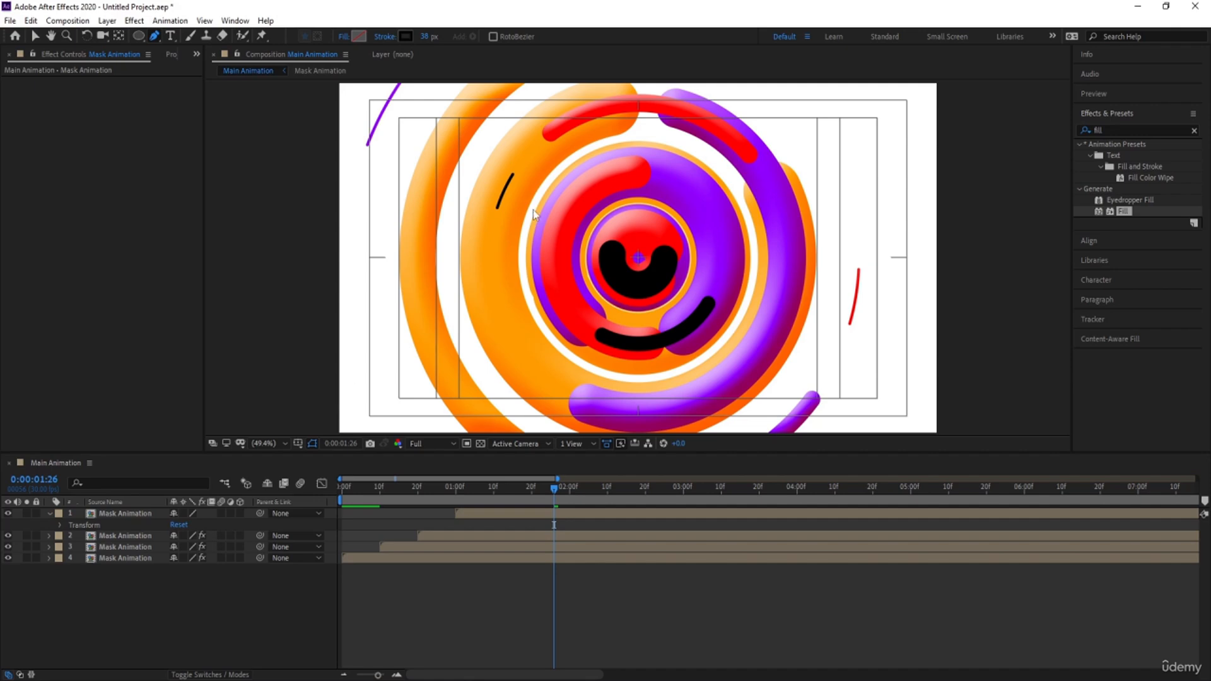
key(comma)
key(comma)
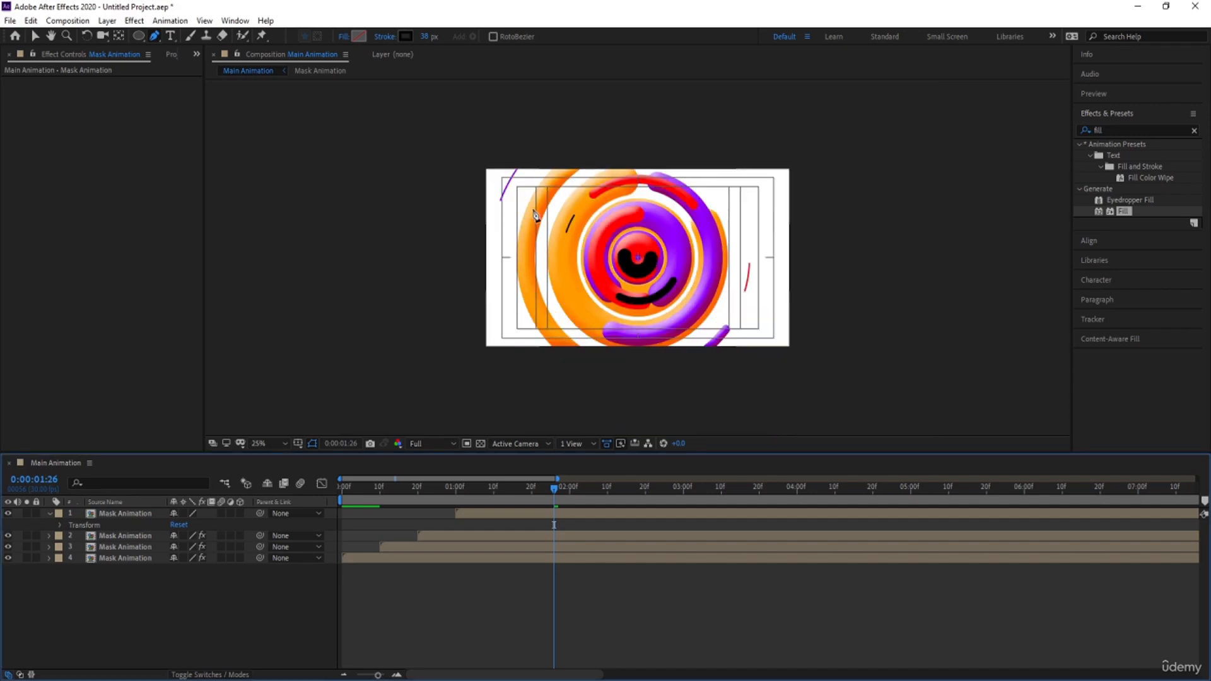
click(600, 141)
click(517, 398)
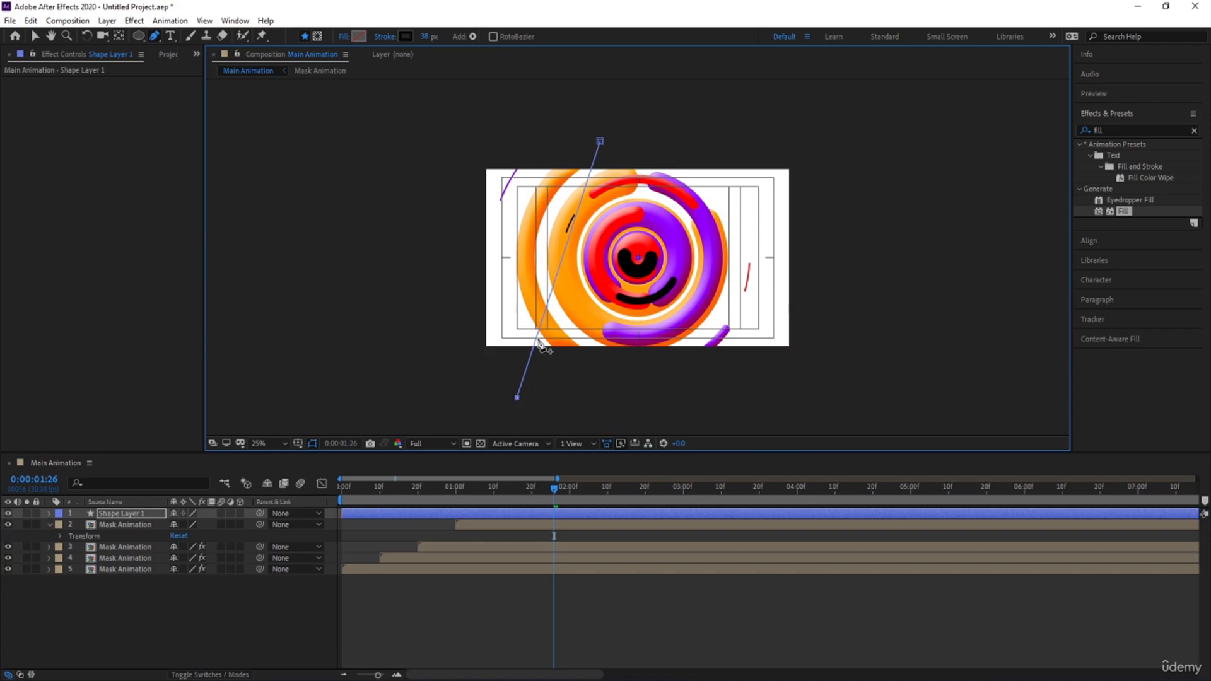
click(263, 448)
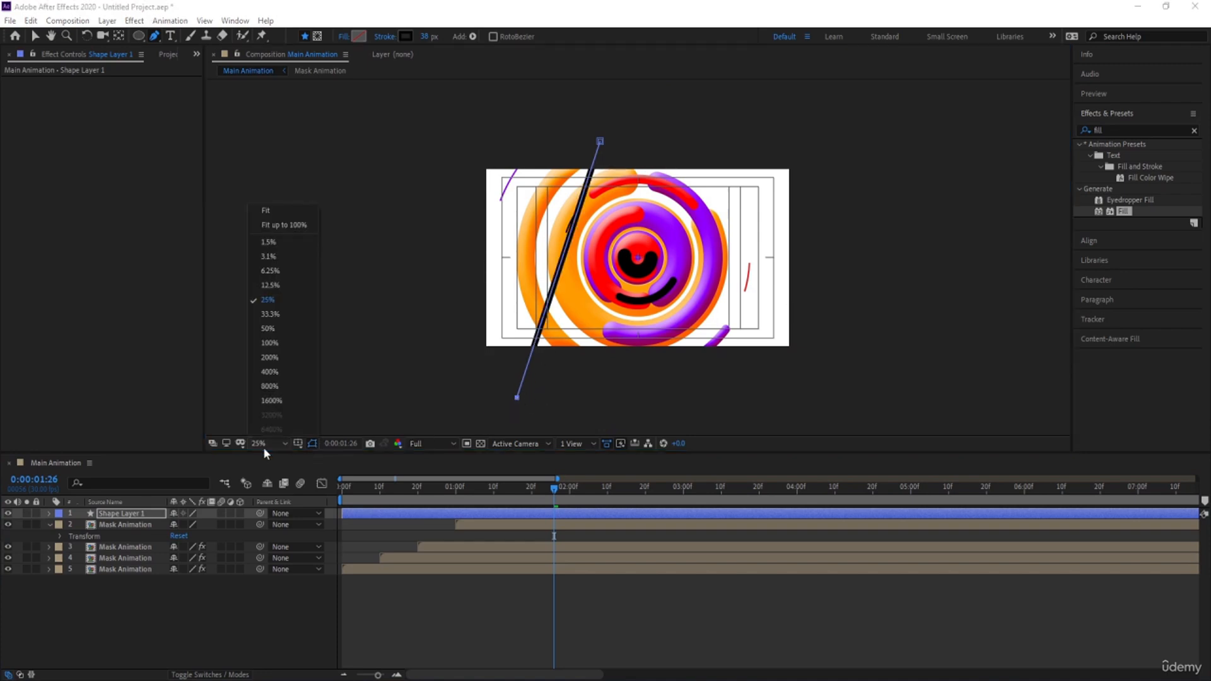
click(267, 216)
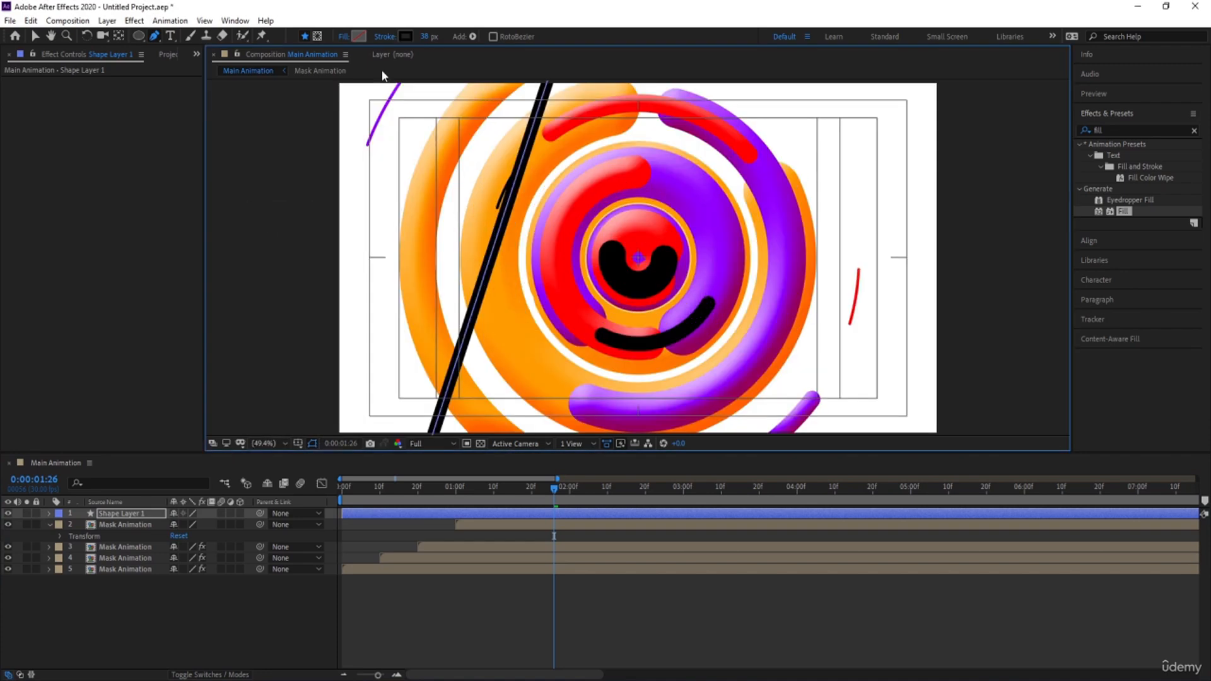
Set the stroke width of the slanted line to 2 px
click(429, 36)
text(1)
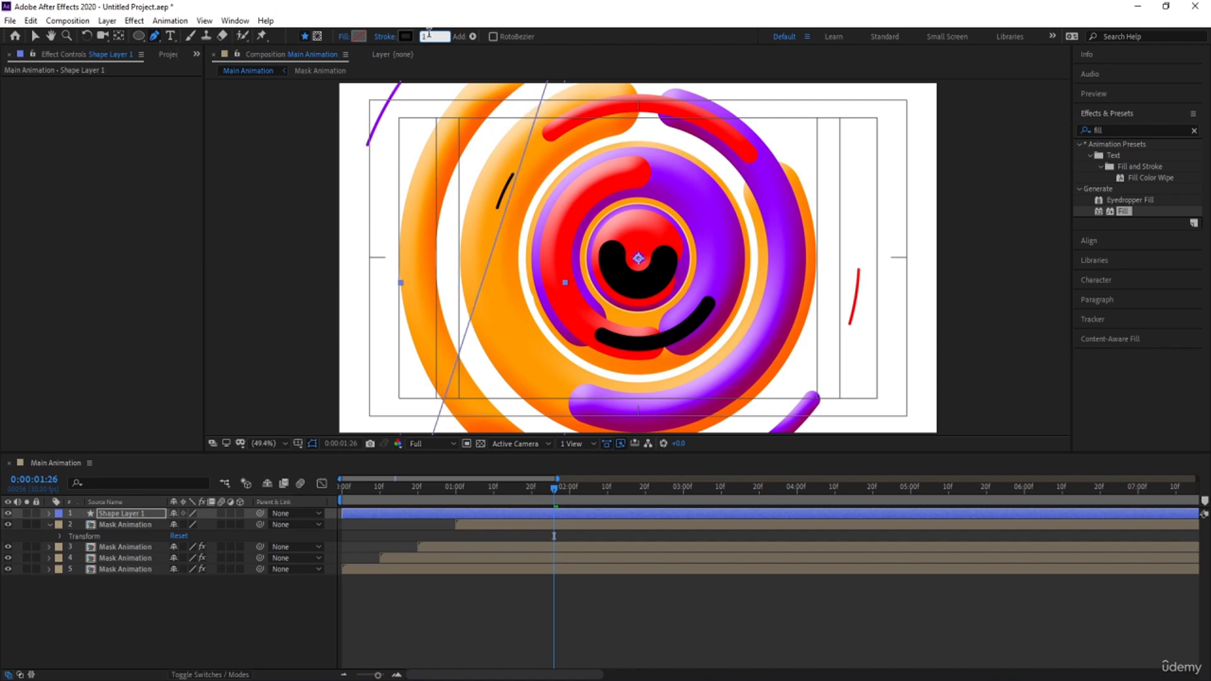
drag(429, 36, 409, 36)
text(2)
key(Return)
click(223, 646)
Add a Repeater to Shape Layer 1 and set its transform Position to 12.0, 0.0
click(145, 515)
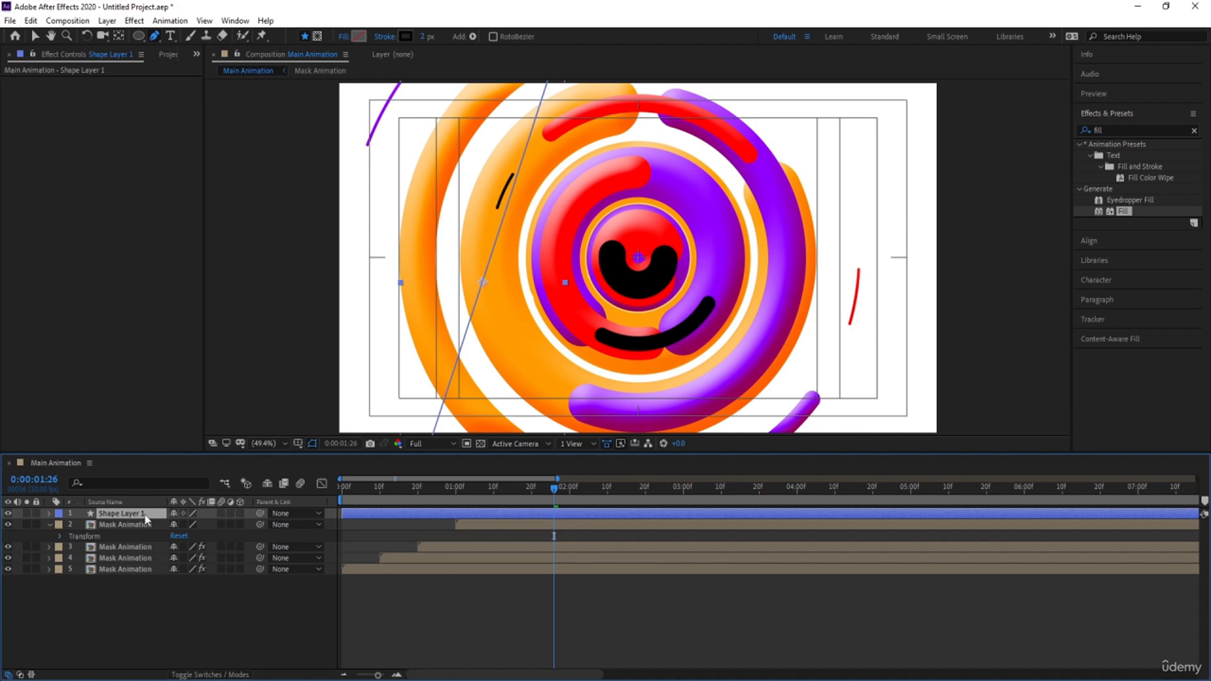
click(49, 513)
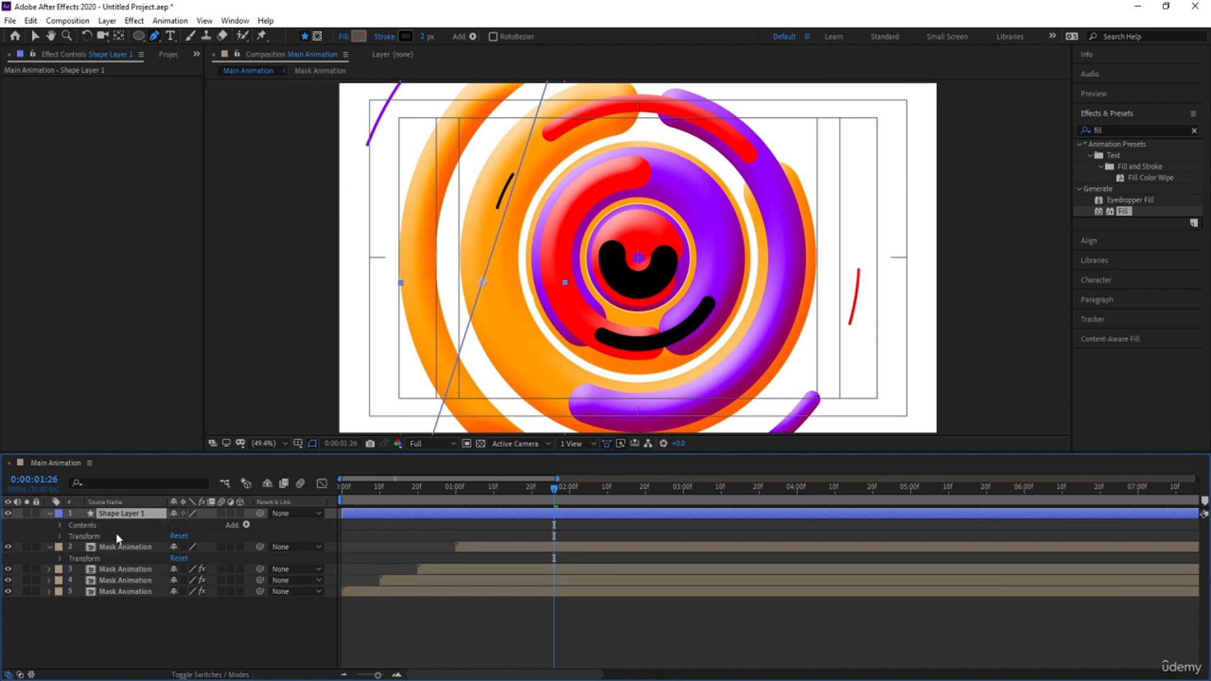
click(246, 527)
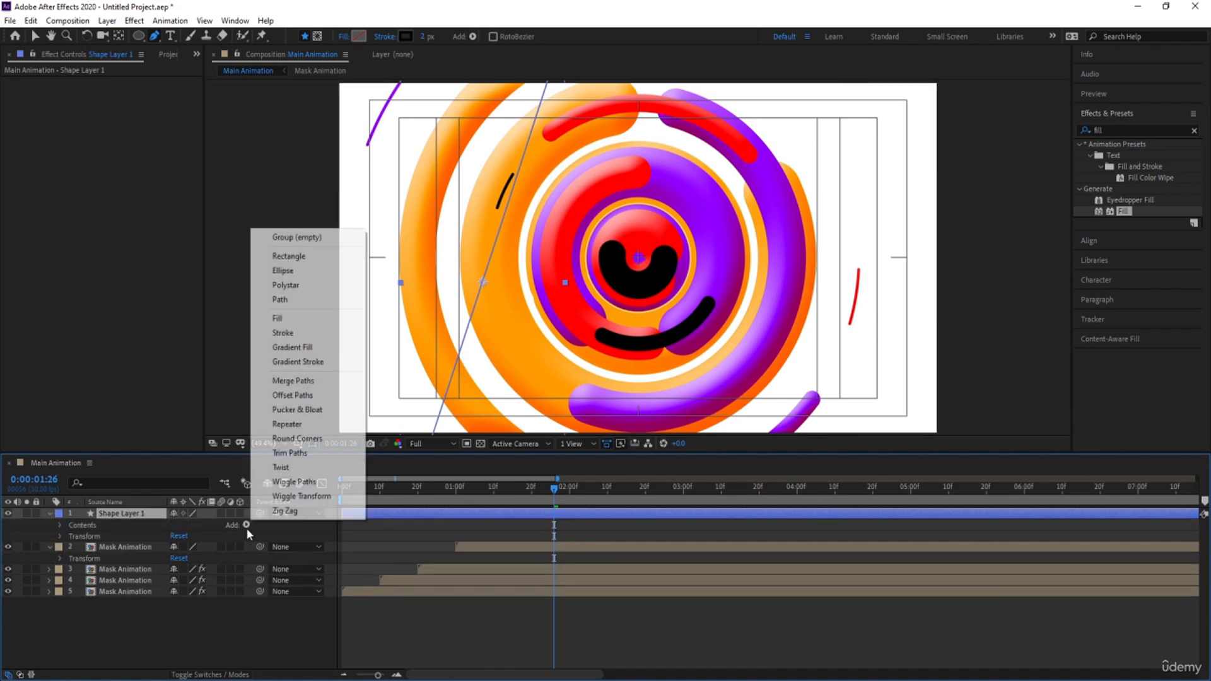
click(309, 429)
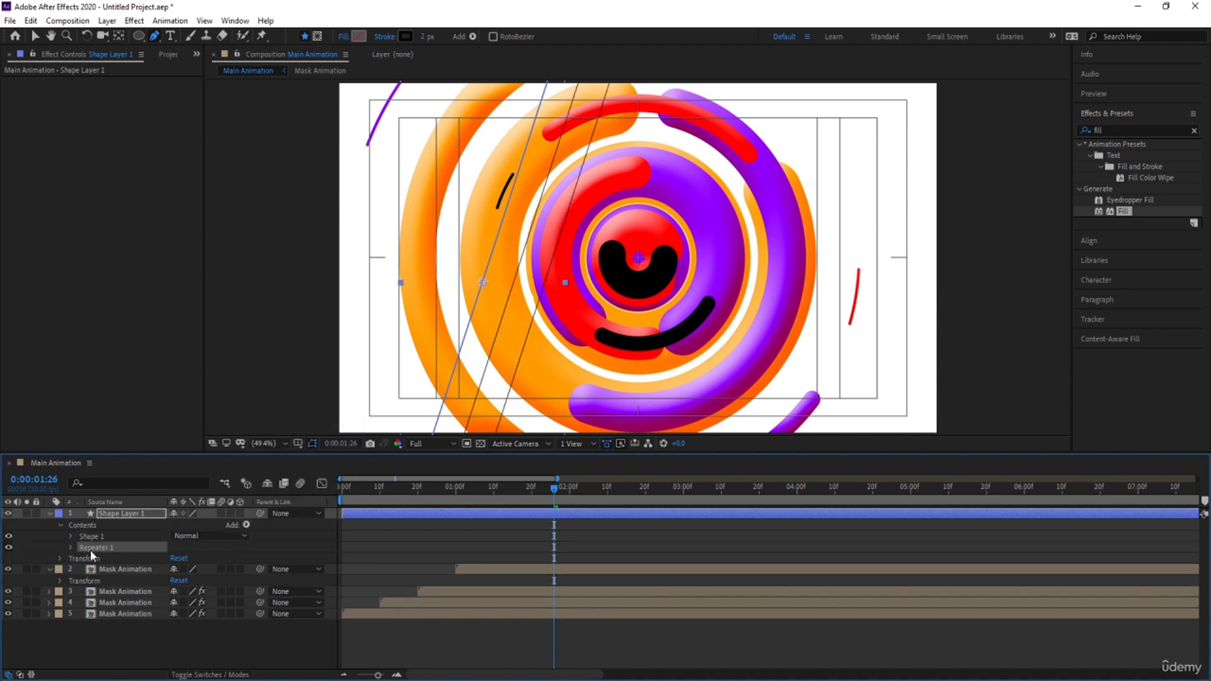
click(71, 546)
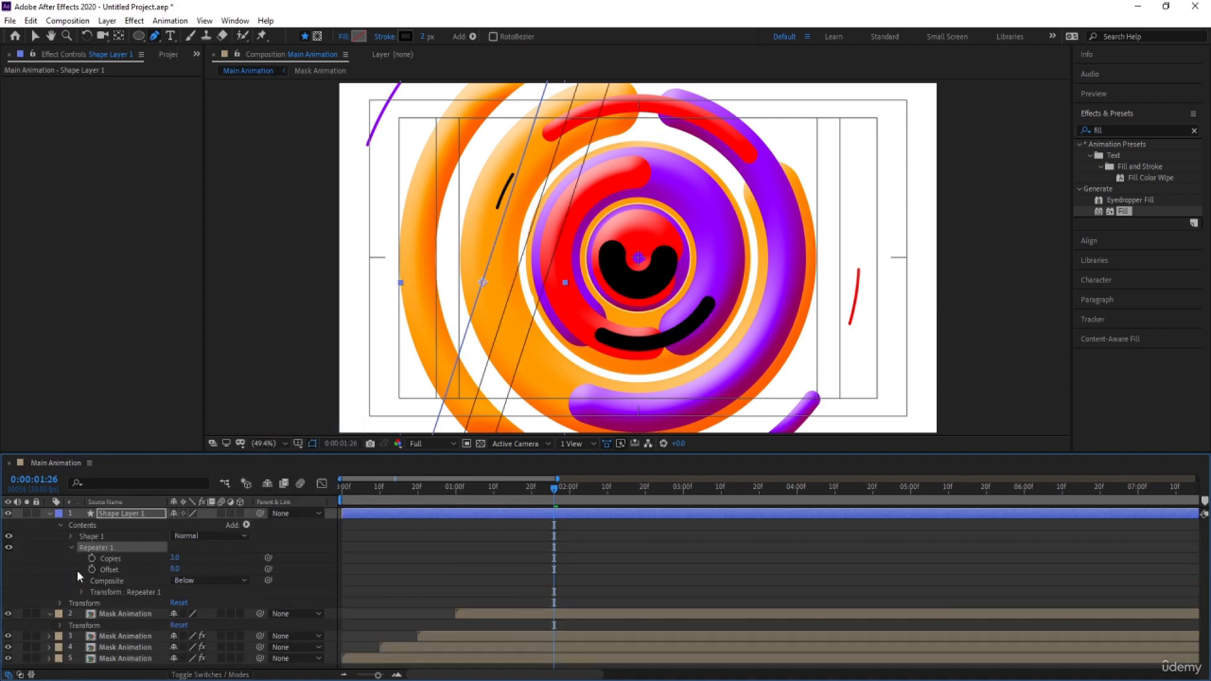
click(80, 592)
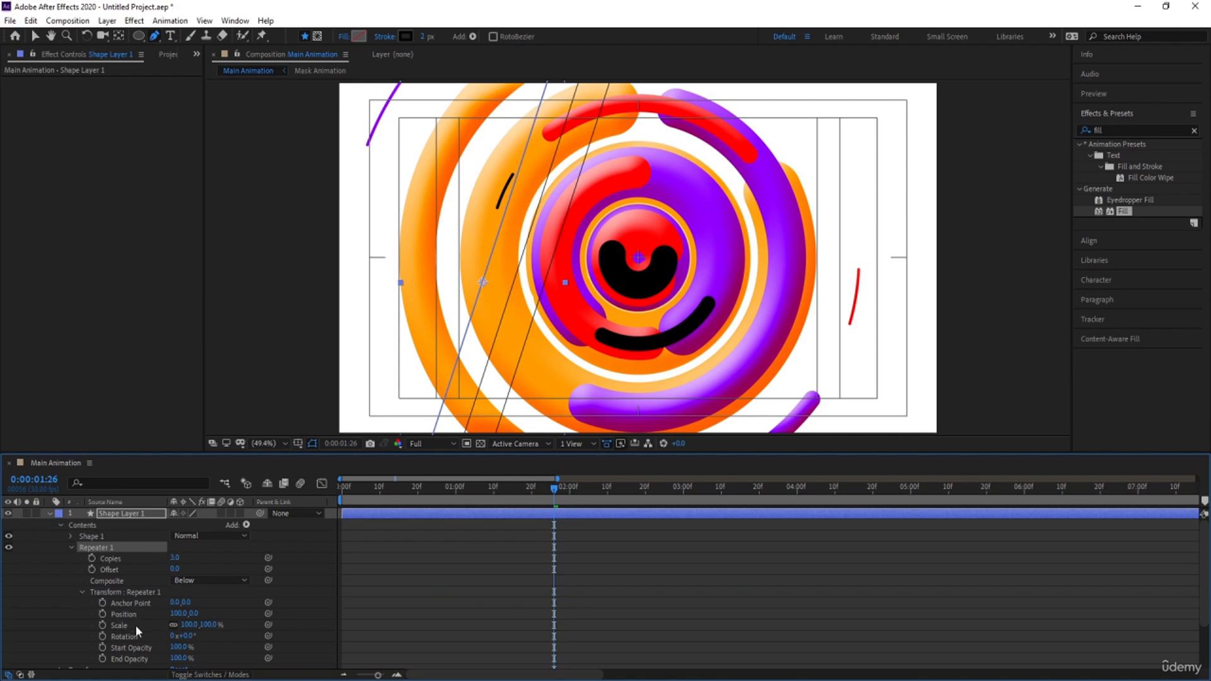
drag(175, 613, 118, 613)
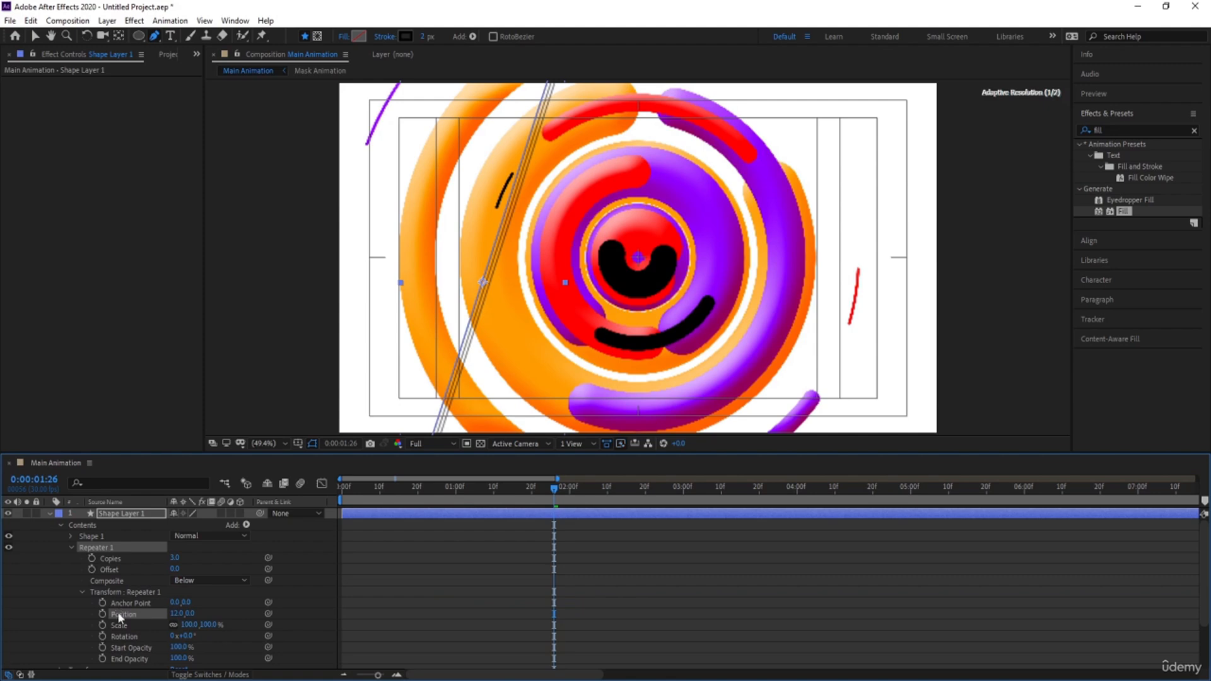
Set the Repeater's Copies to 169 and shift Shape Layer 1 to Position -206, 614
click(176, 558)
text(100)
key(Return)
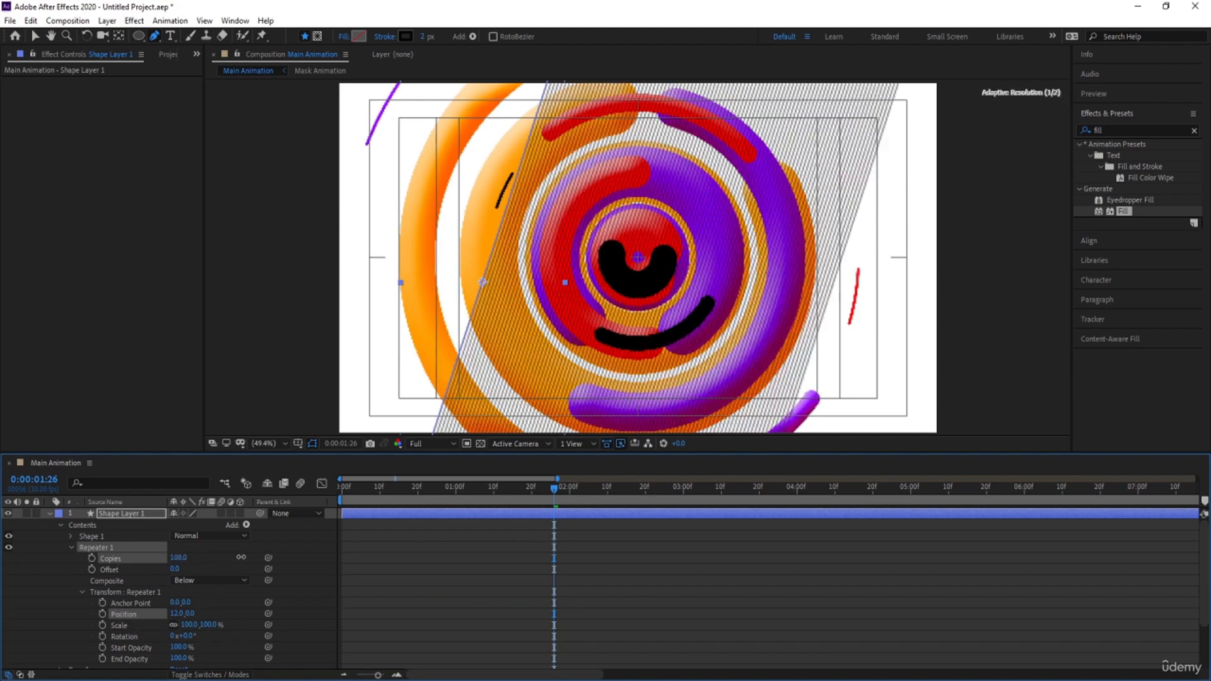
drag(178, 557, 279, 560)
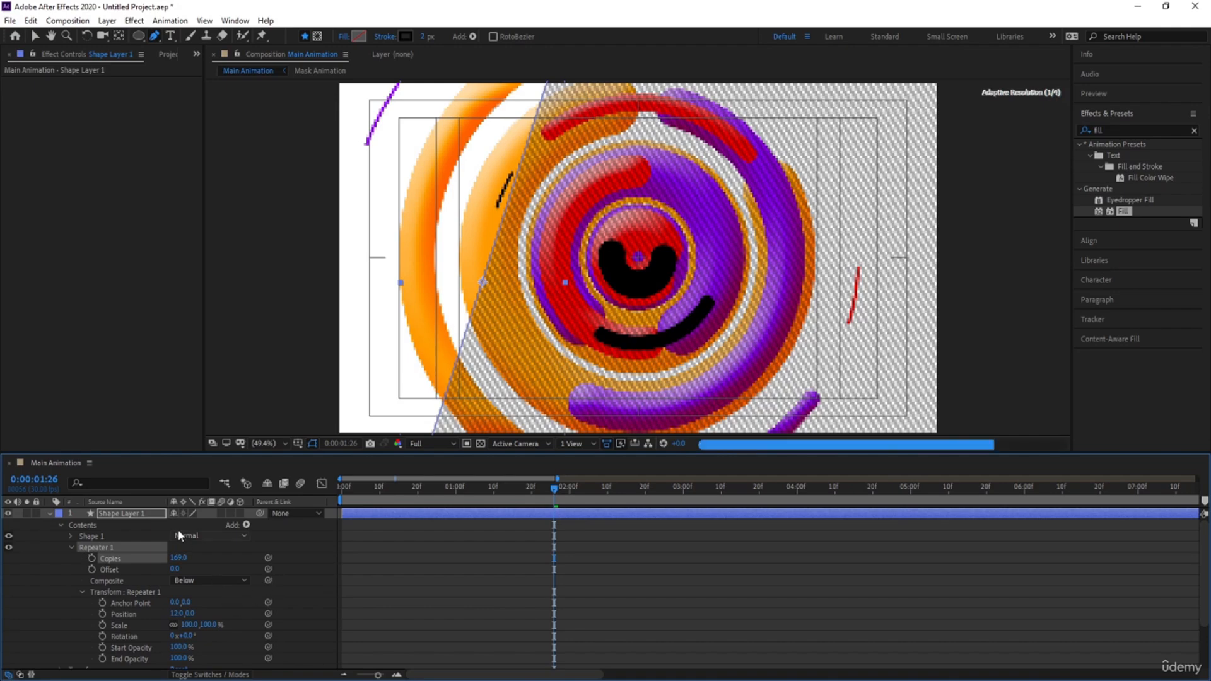
click(148, 515)
key(p)
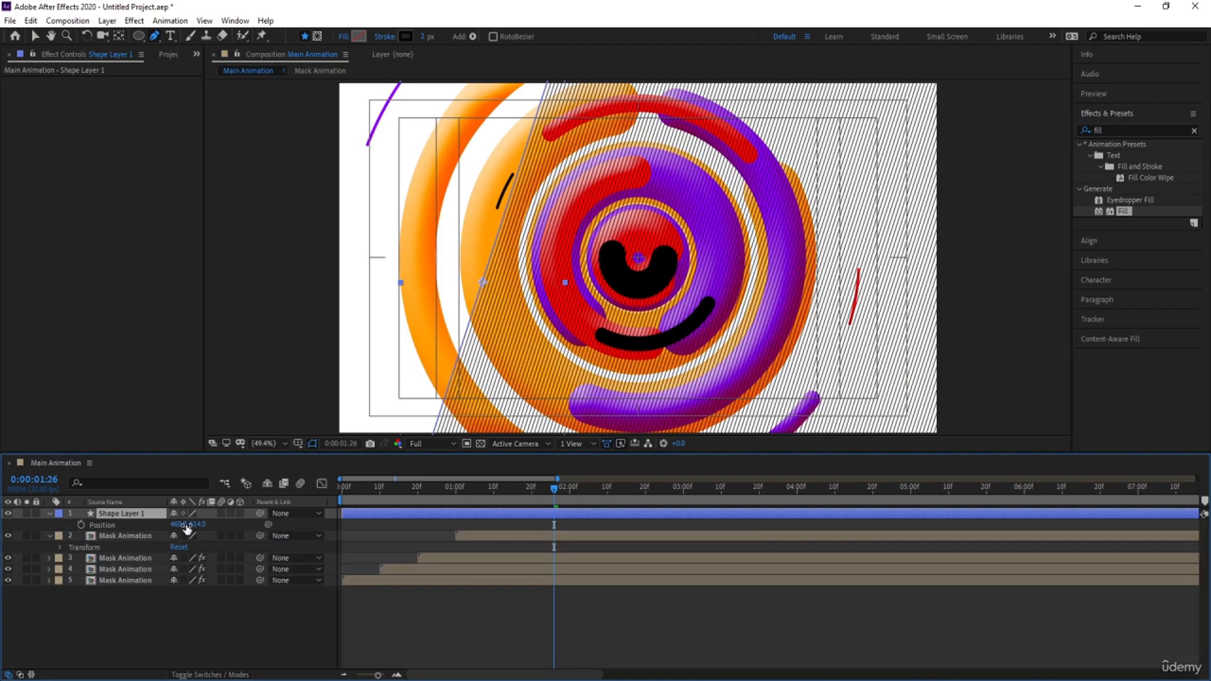
drag(187, 528, 109, 524)
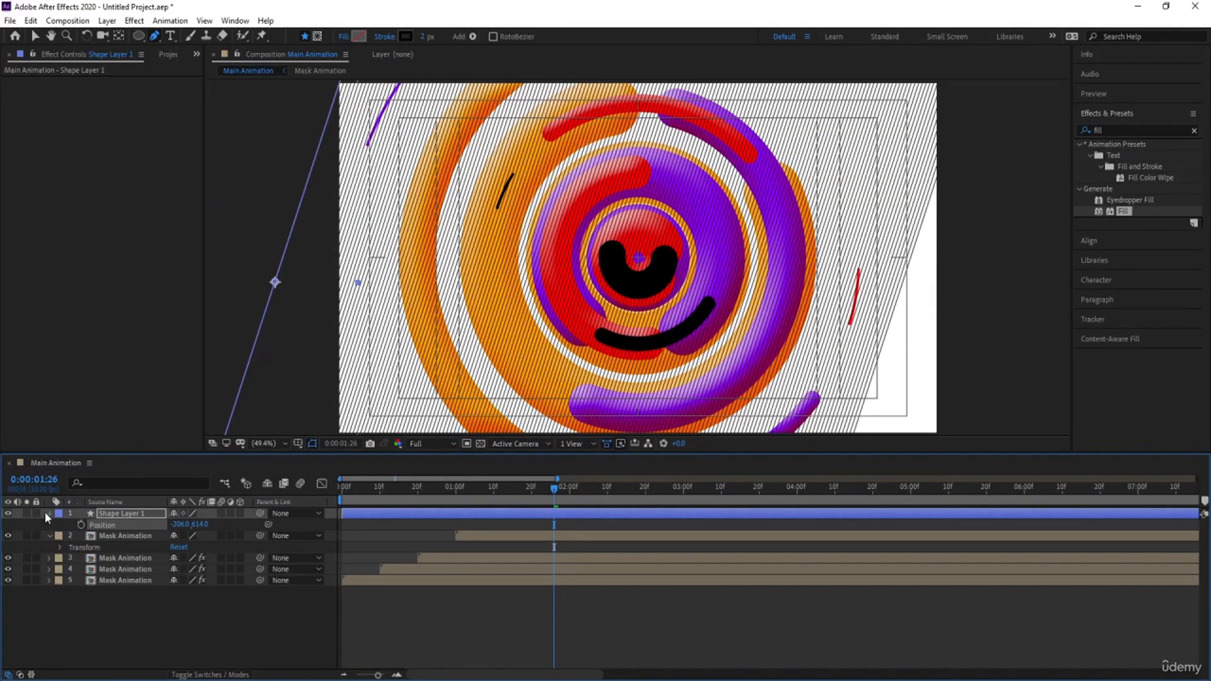
Increase the Repeater's Copies on Shape Layer 1 to 204 so the lines cover the whole frame
click(46, 514)
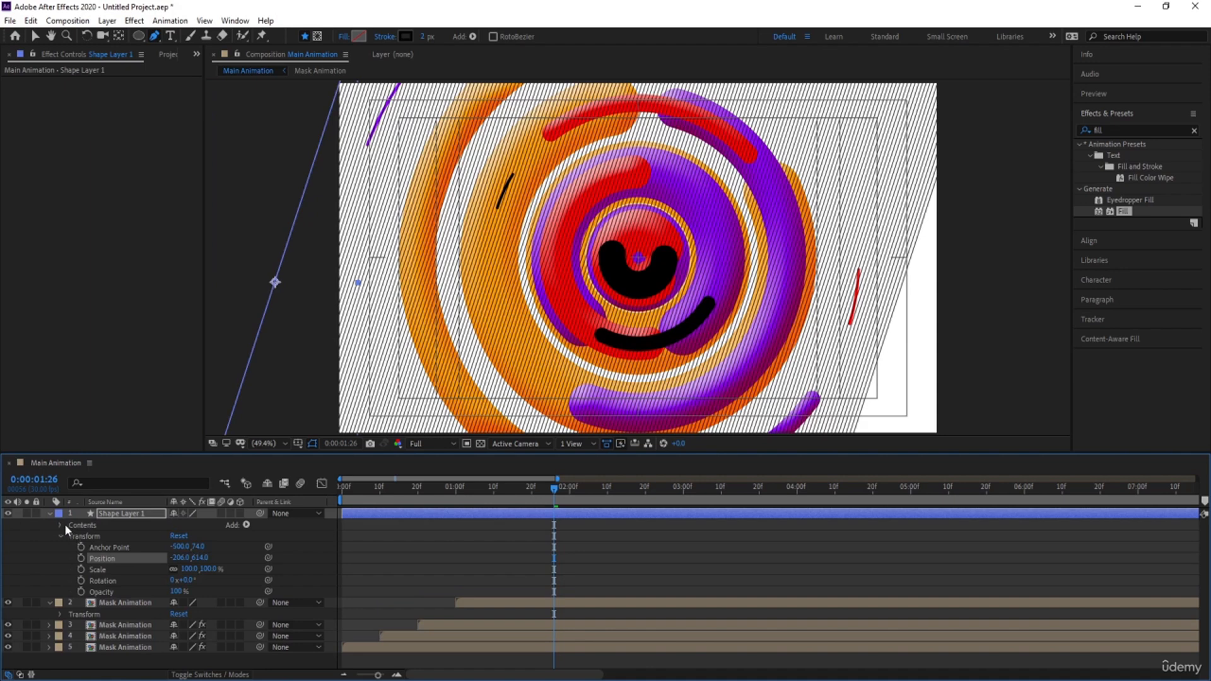
click(64, 524)
click(61, 524)
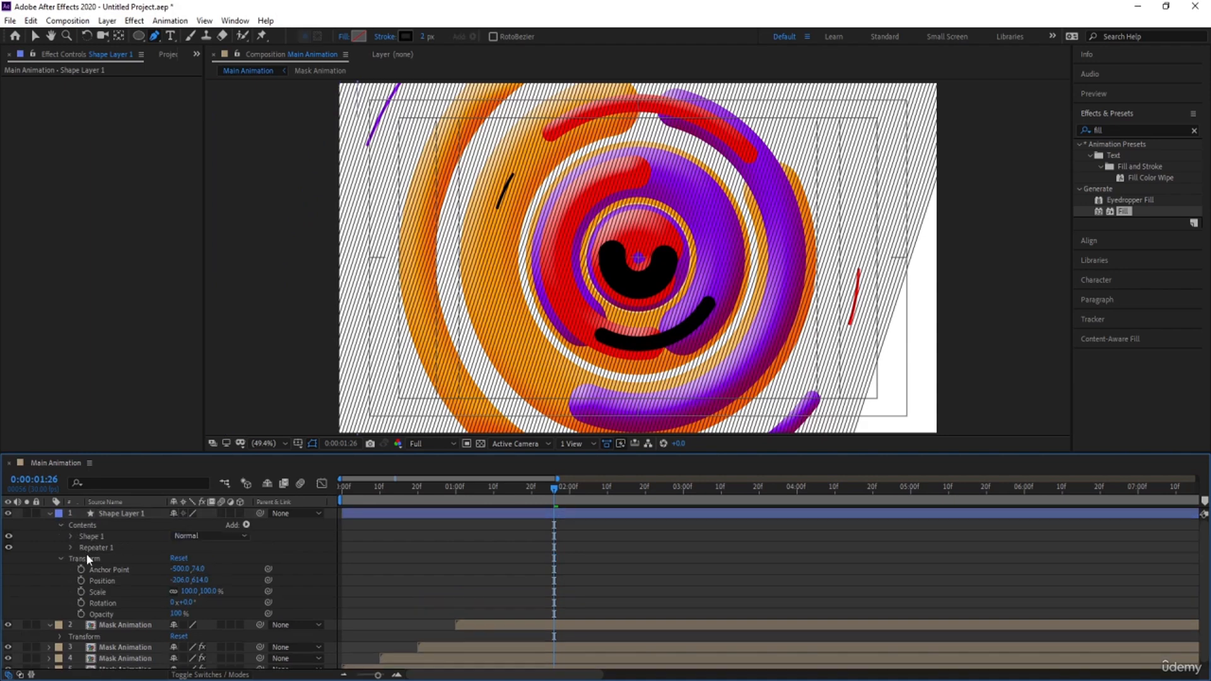
click(72, 547)
drag(178, 557, 198, 555)
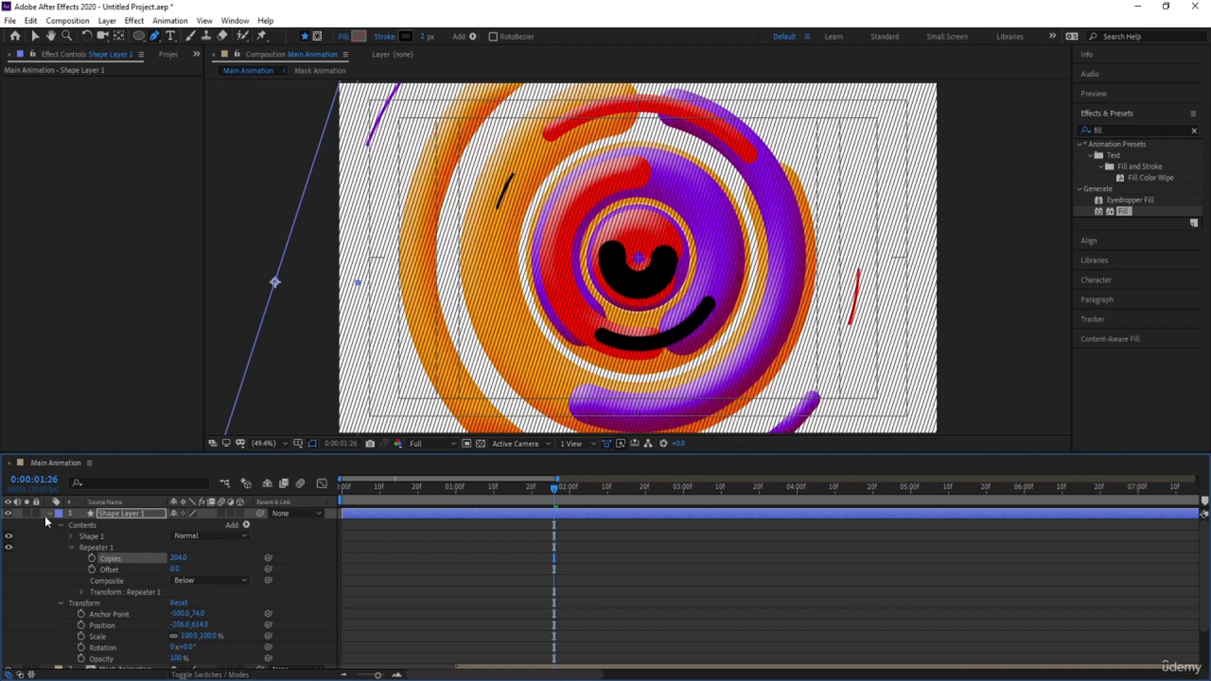
click(48, 513)
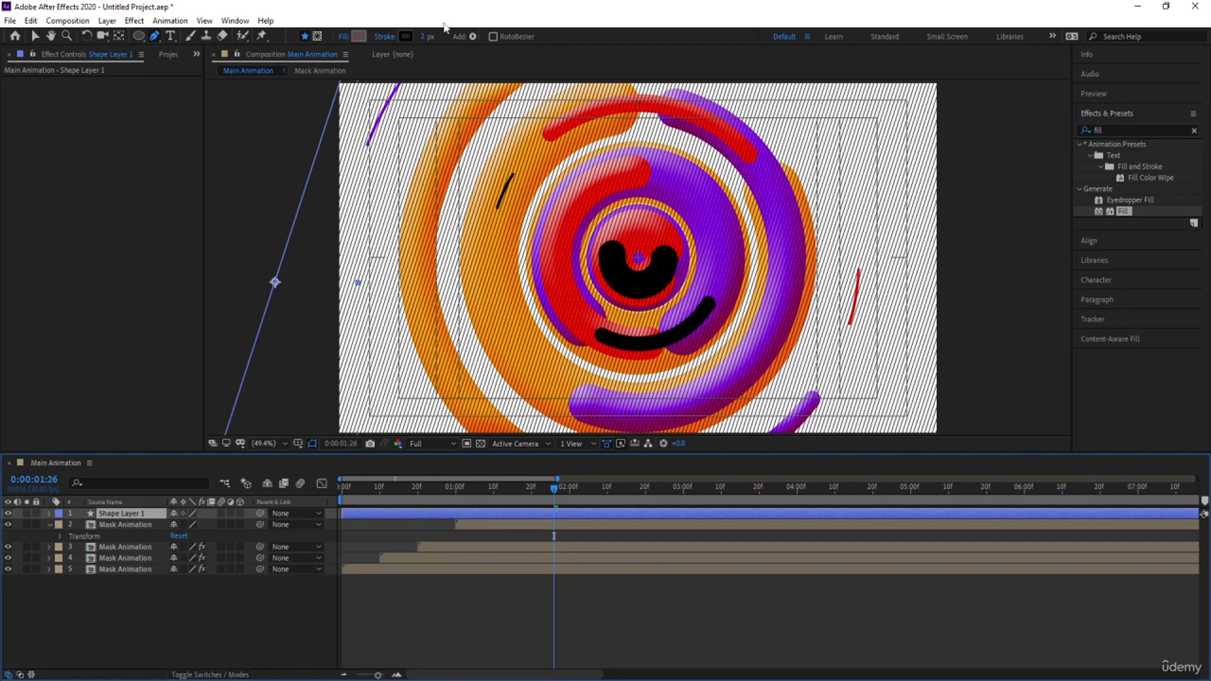
Change the stroke color of the repeated lines to white FFFFFF
click(409, 36)
drag(199, 303, 100, 183)
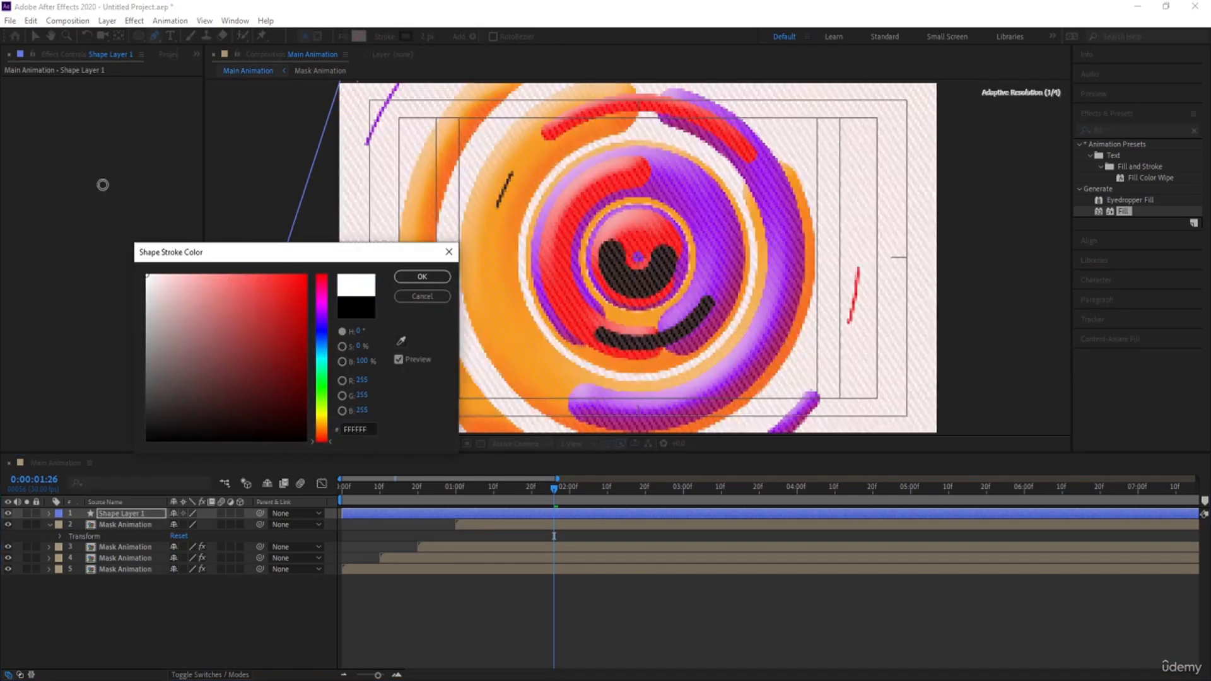
click(422, 276)
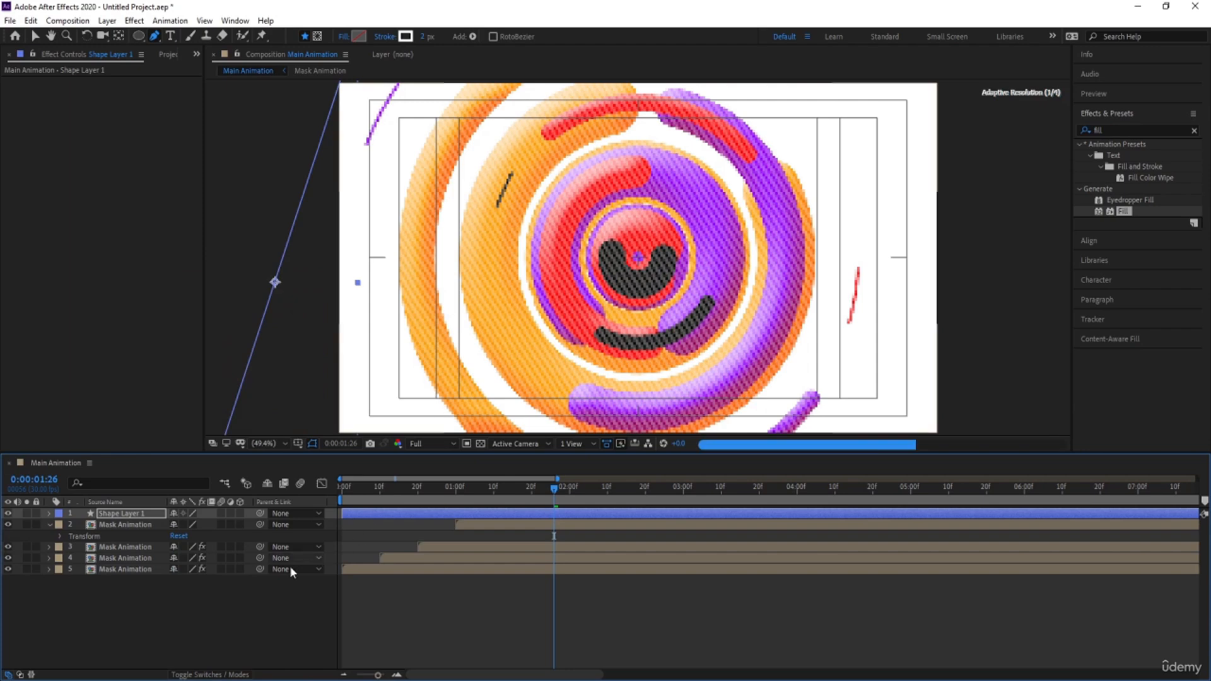
click(132, 606)
Move Shape Layer 1 directly below the topmost Mask Animation layer and give it an Alpha Matte from that layer
click(106, 514)
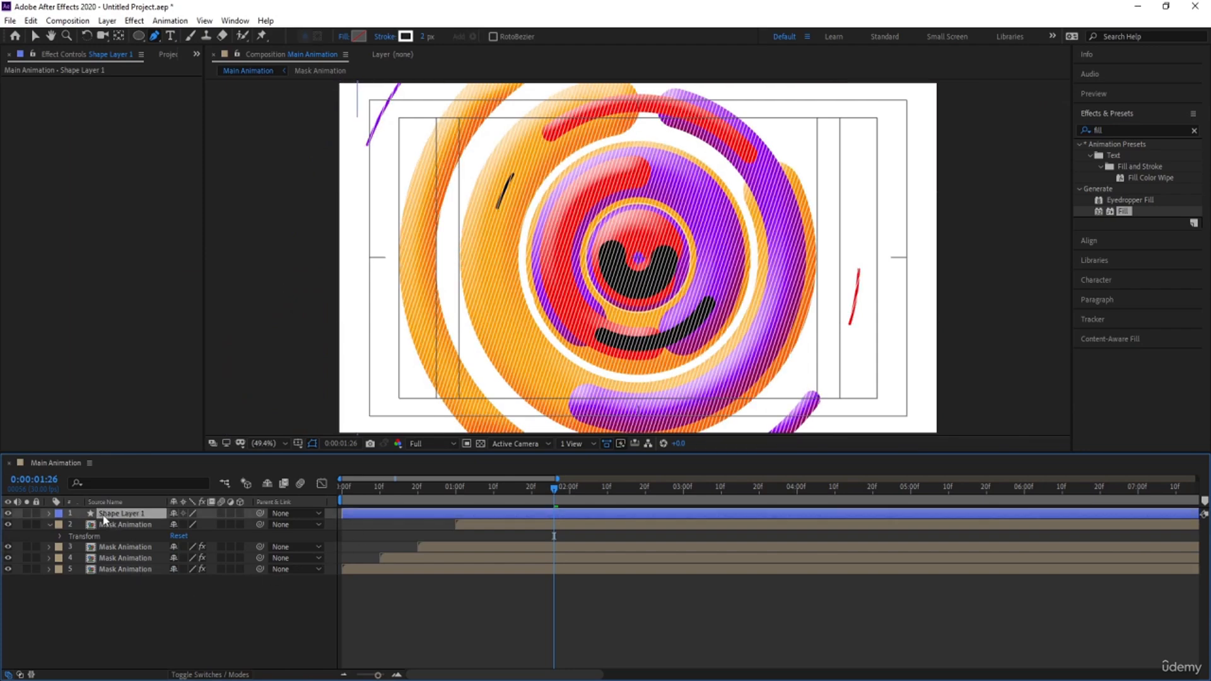
drag(106, 516, 117, 534)
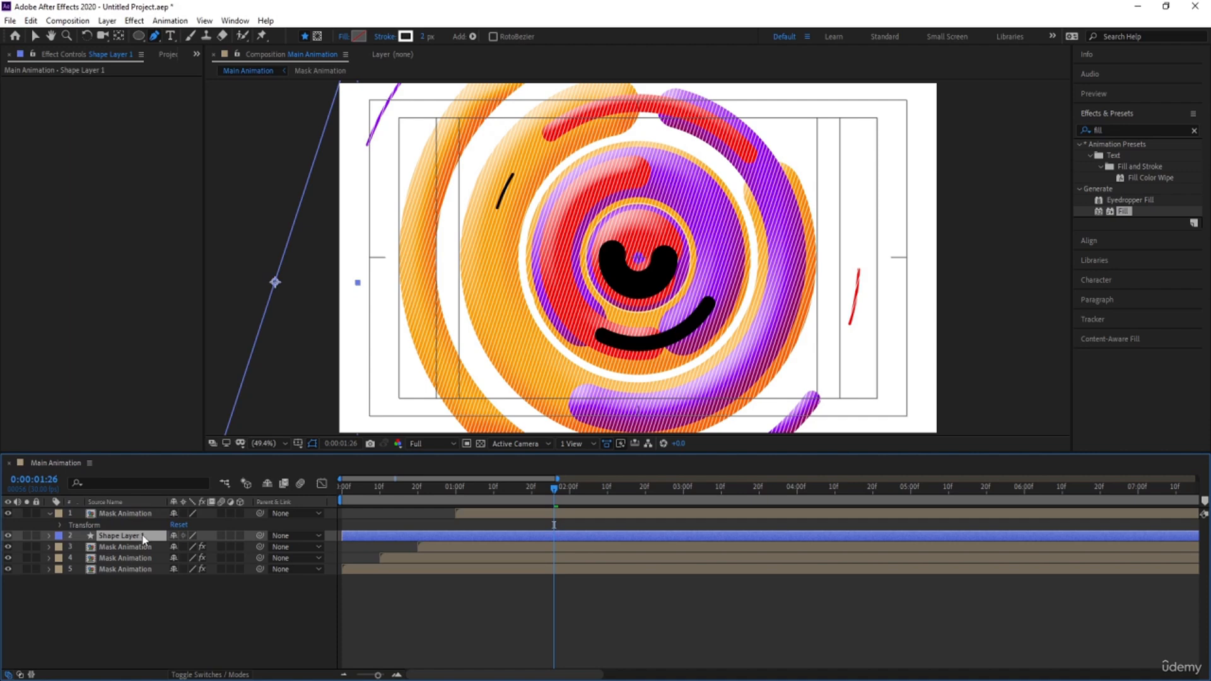
key(F4)
click(251, 535)
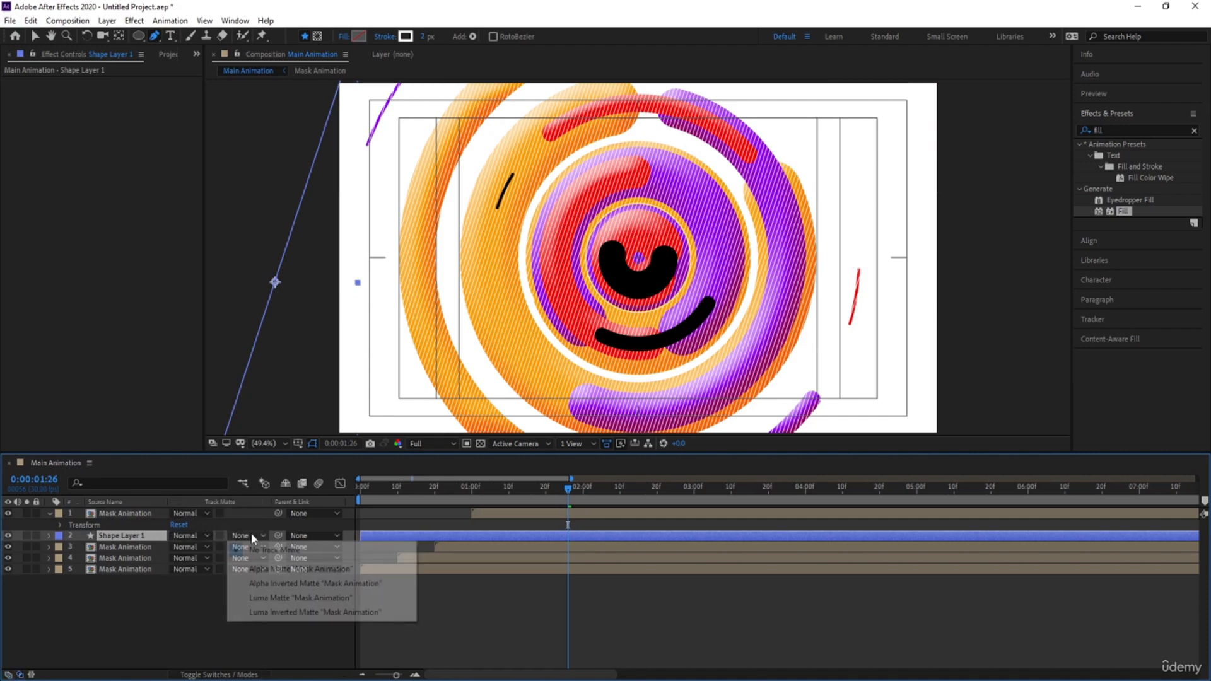
click(267, 569)
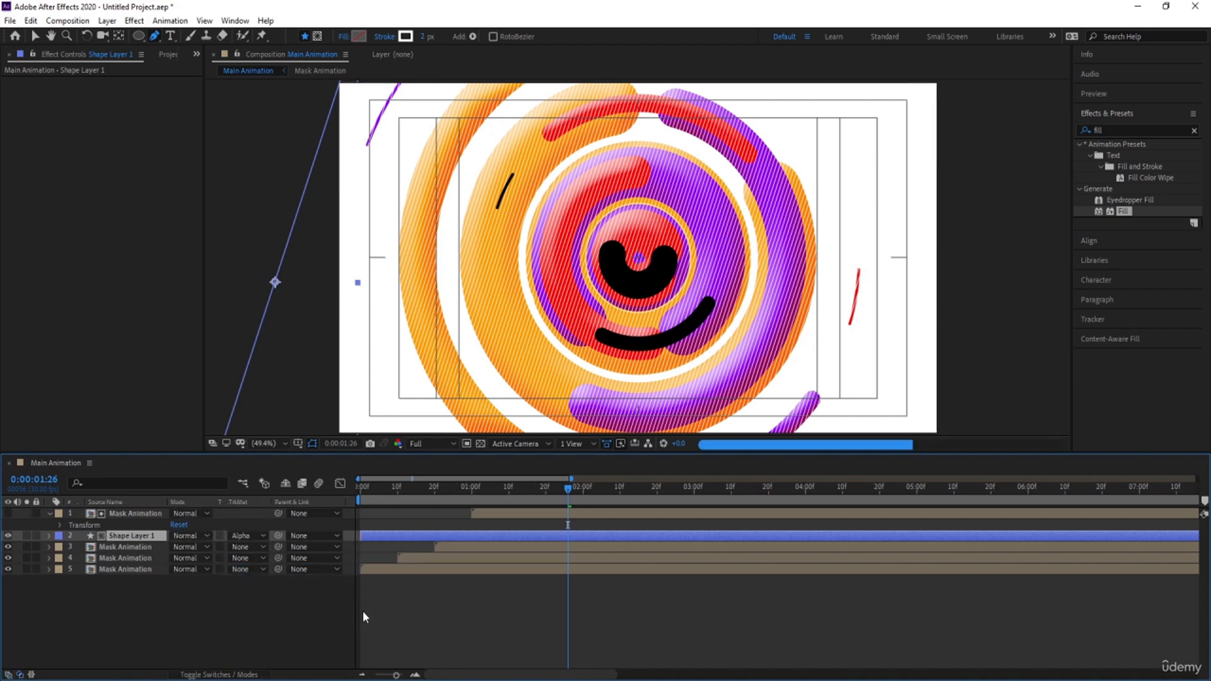
Set the composition preview resolution to Half and play back the animation with the striped shapes
click(451, 444)
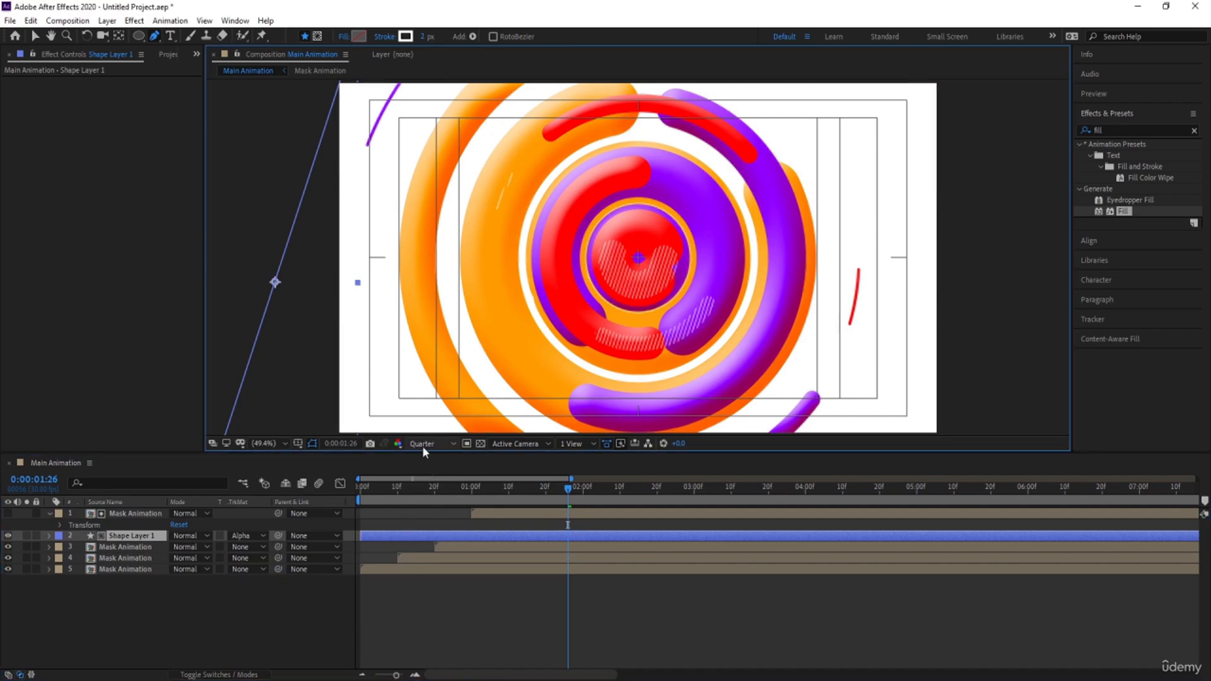
click(422, 445)
click(422, 485)
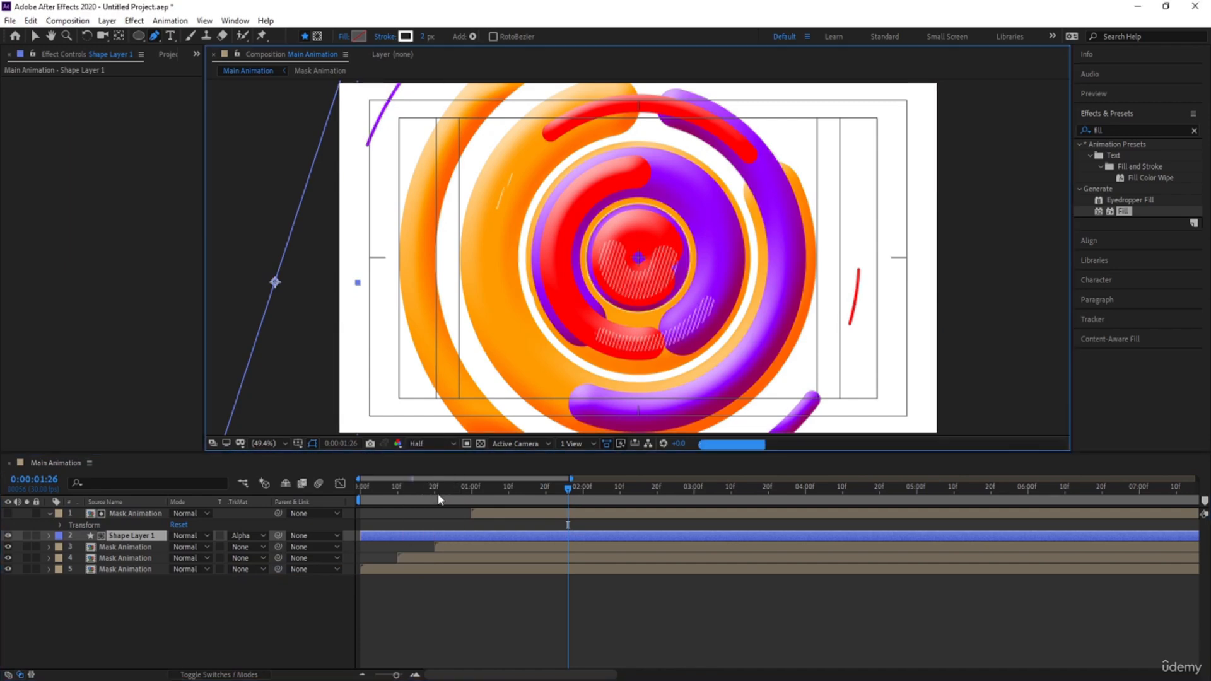
key(space)
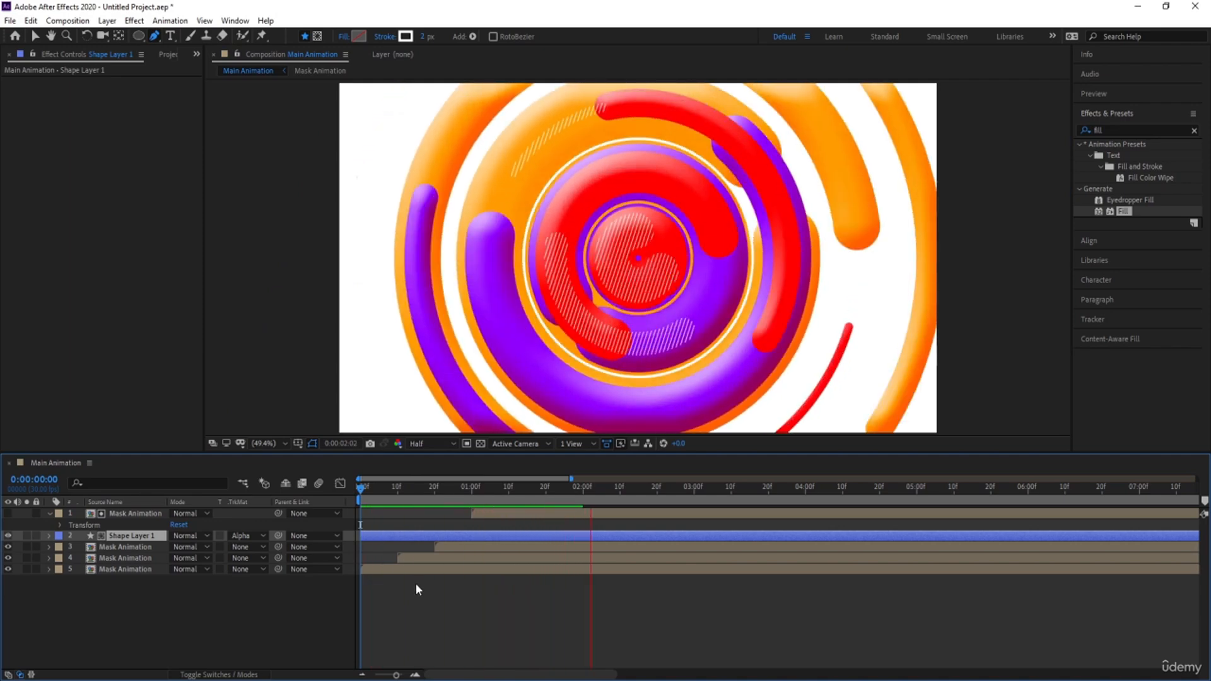
key(space)
click(449, 605)
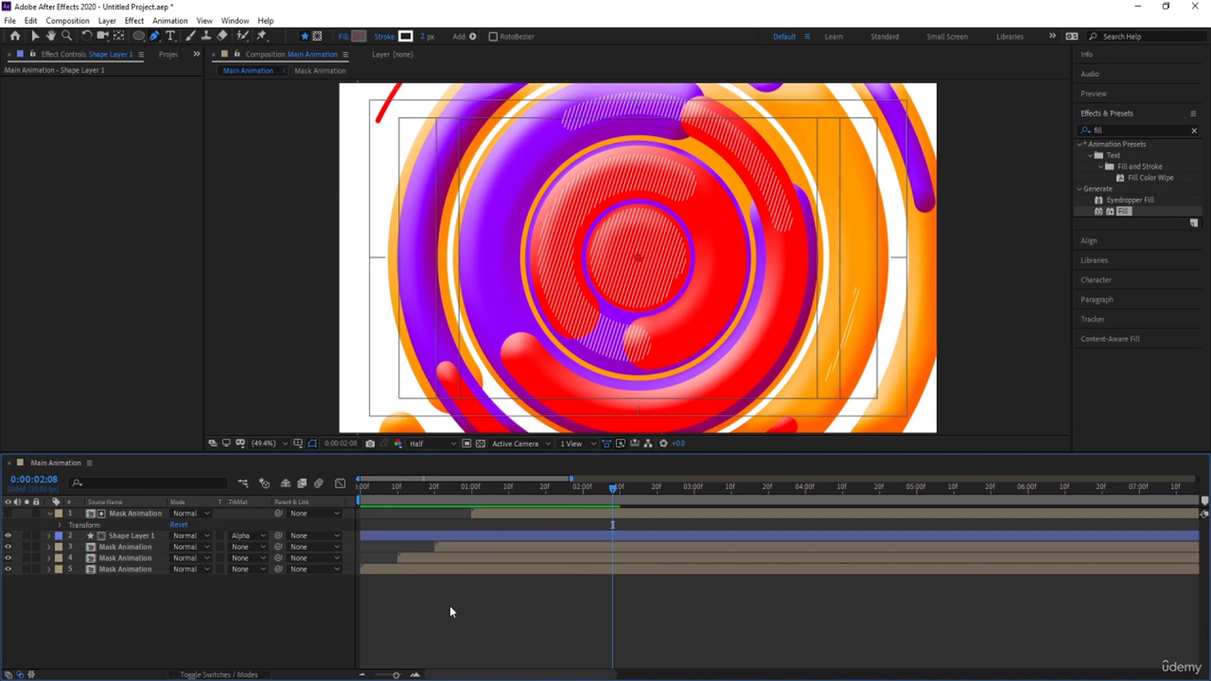
Duplicate the topmost Mask Animation layer and start the new copy at 0:00:01:10
click(117, 516)
key(ctrl+d)
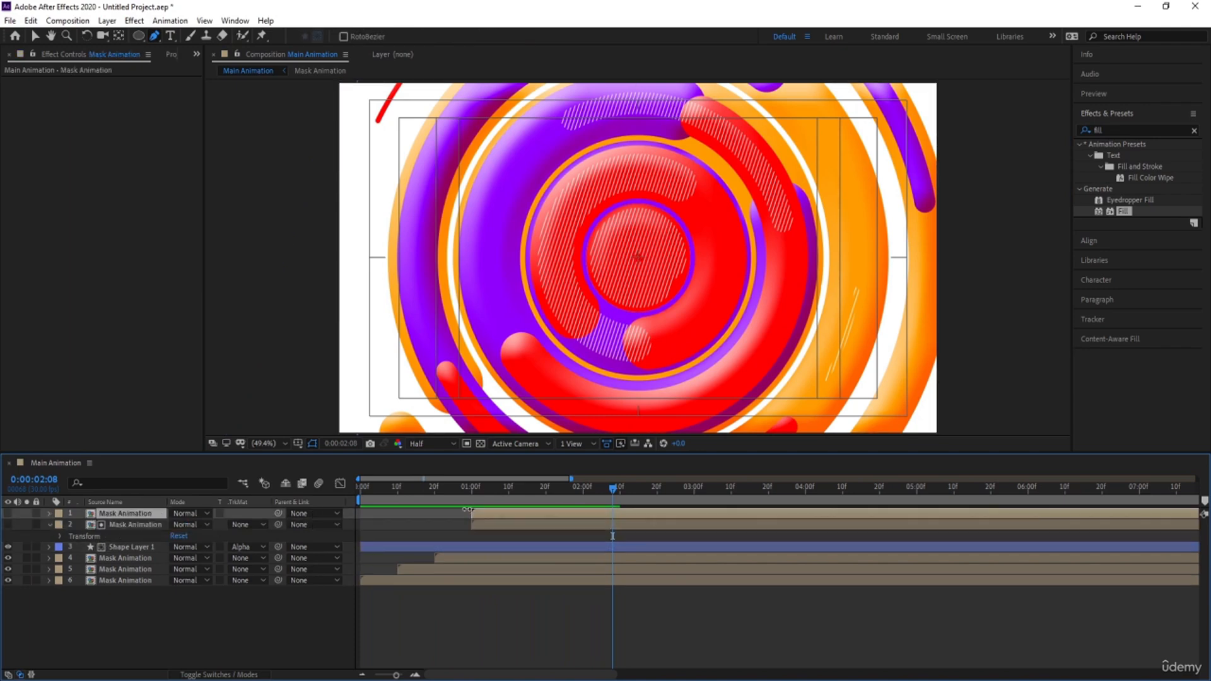
drag(494, 498, 510, 493)
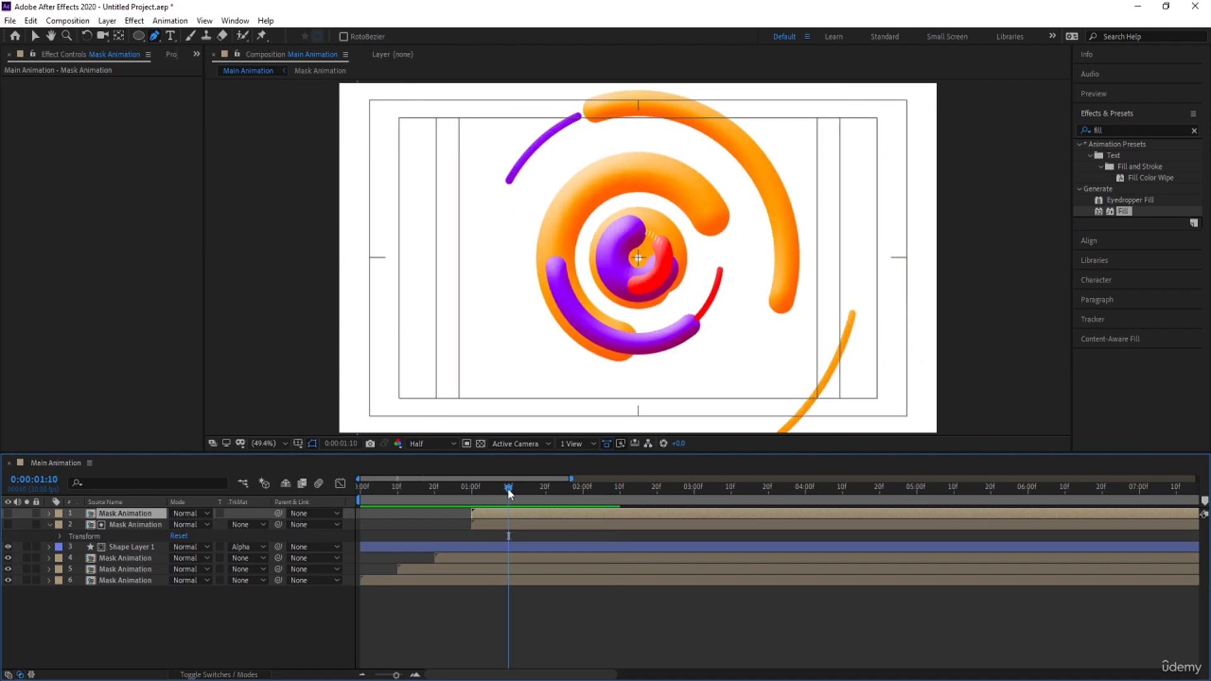
key(alt+bracketleft)
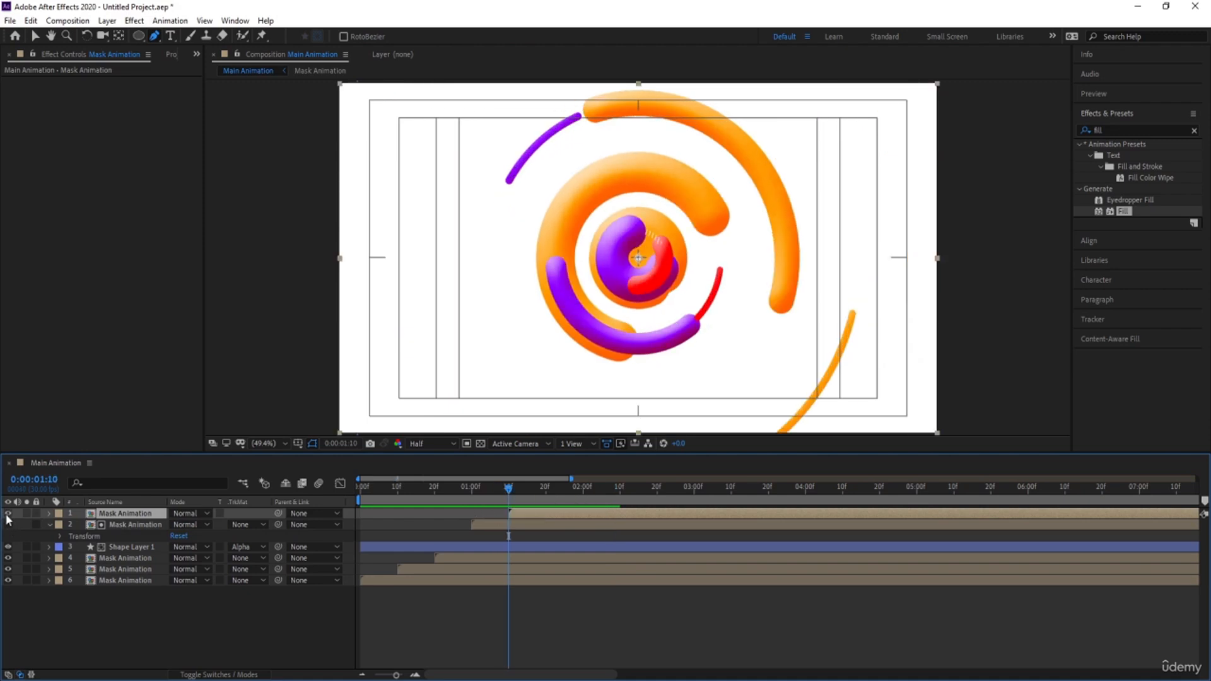
Make the topmost Mask Animation copy visible and apply a Fill effect to it with the color set to white
click(8, 524)
double_click(1120, 212)
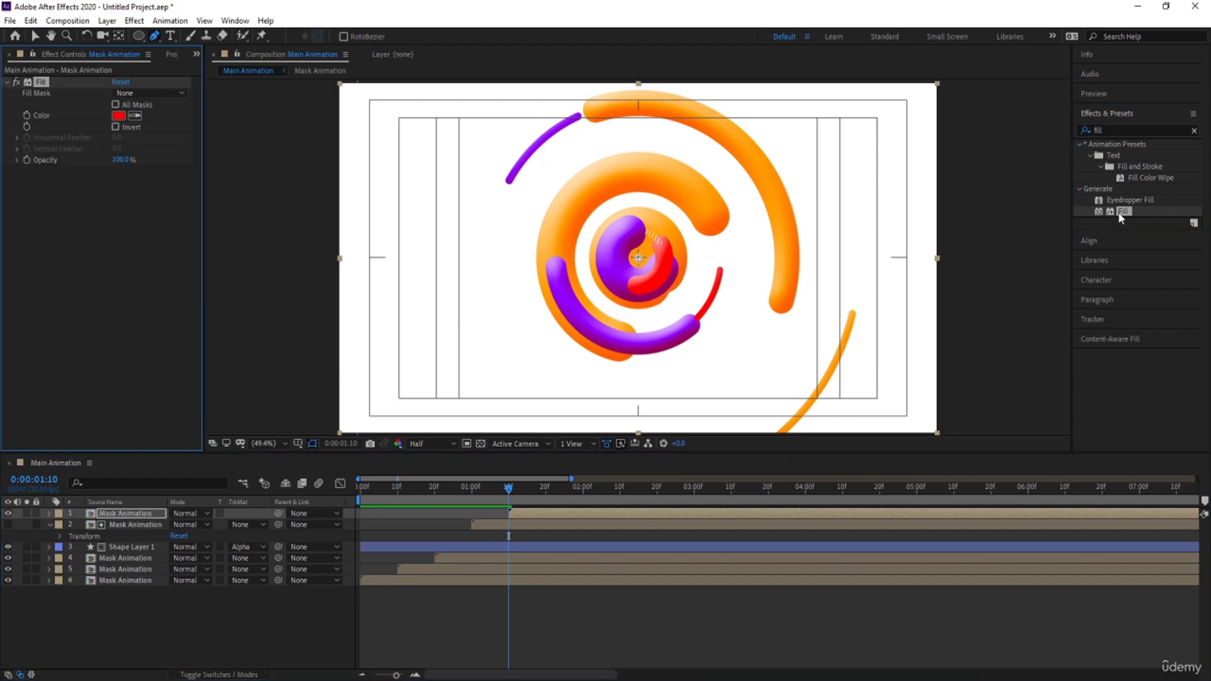
click(118, 115)
drag(189, 296, 77, 211)
key(Return)
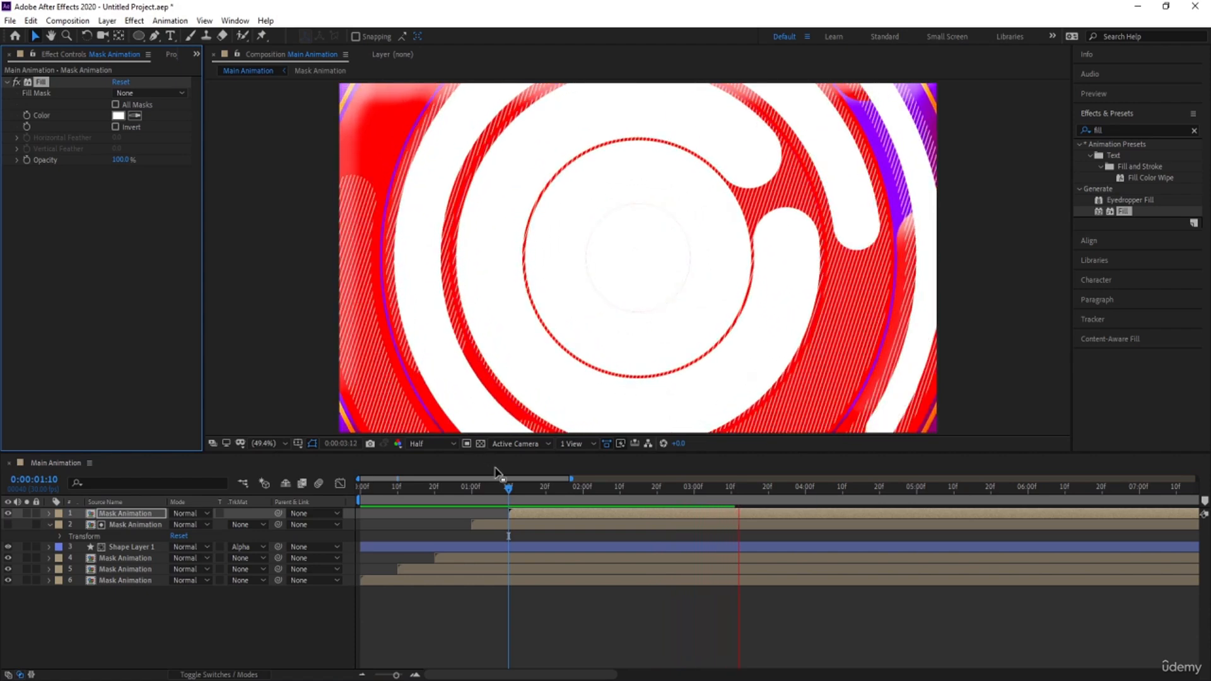
Play back the animation from the start and examine how the white shapes cover the frame after 0:00:03:00
key(space)
key(Home)
key(space)
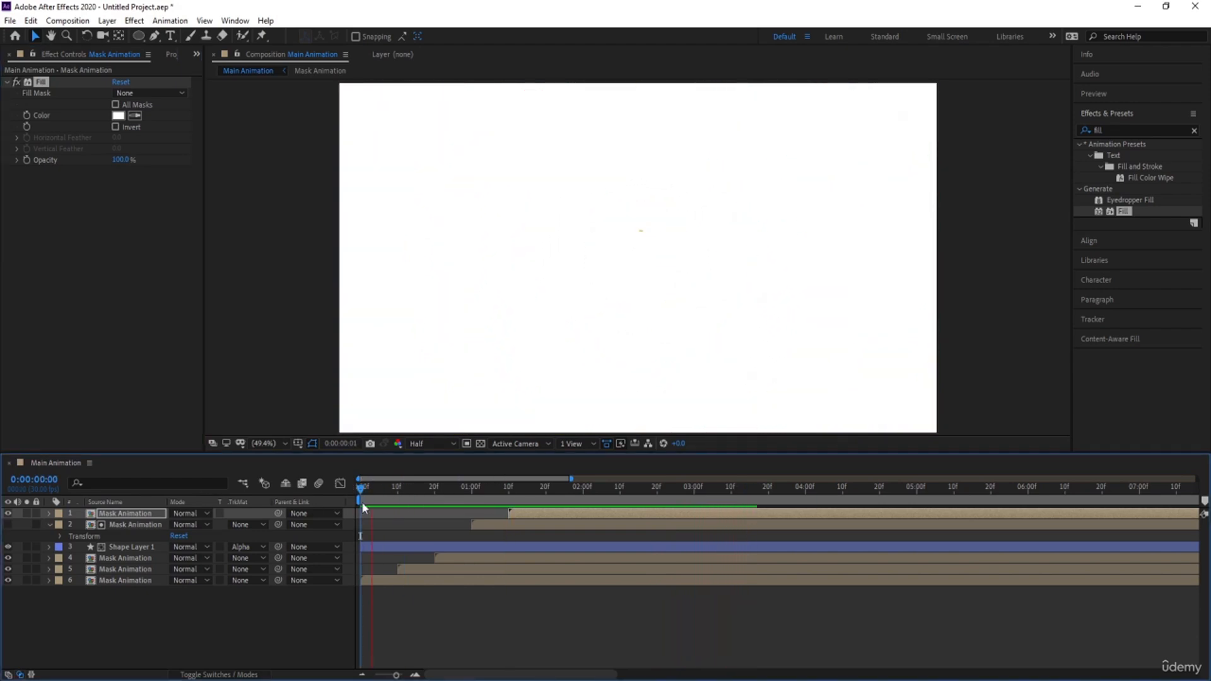
key(Num_Lock)
key(minus)
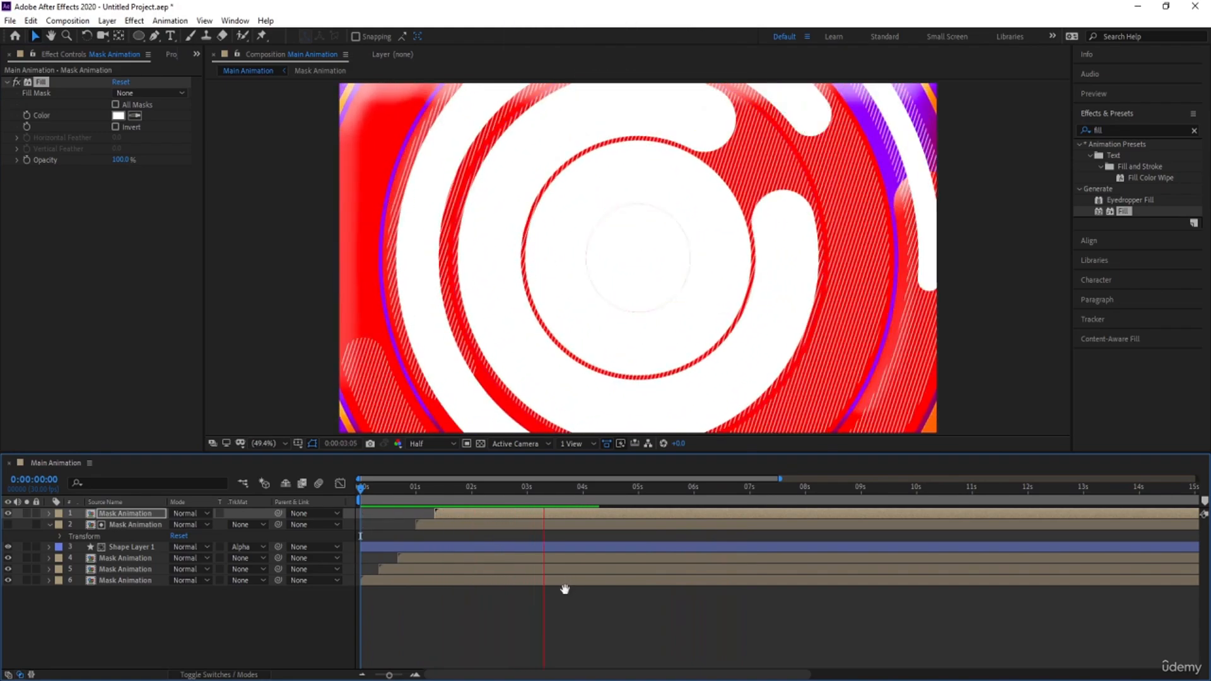
key(space)
key(space)
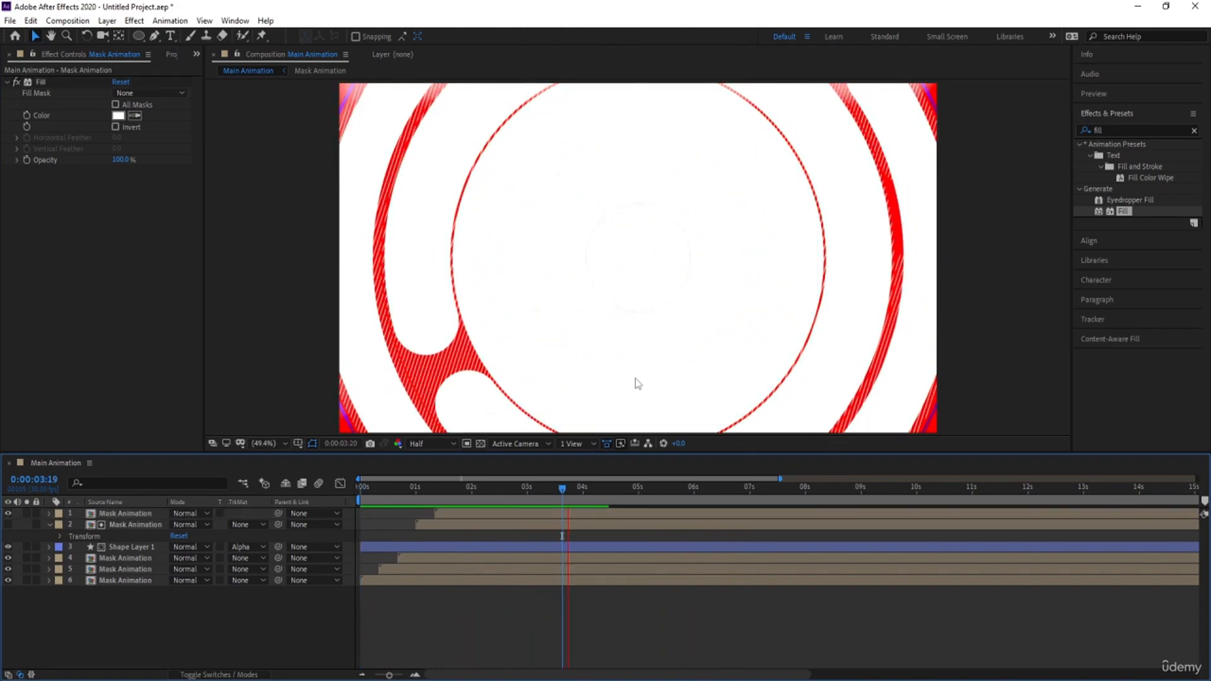
key(space)
drag(559, 501, 546, 498)
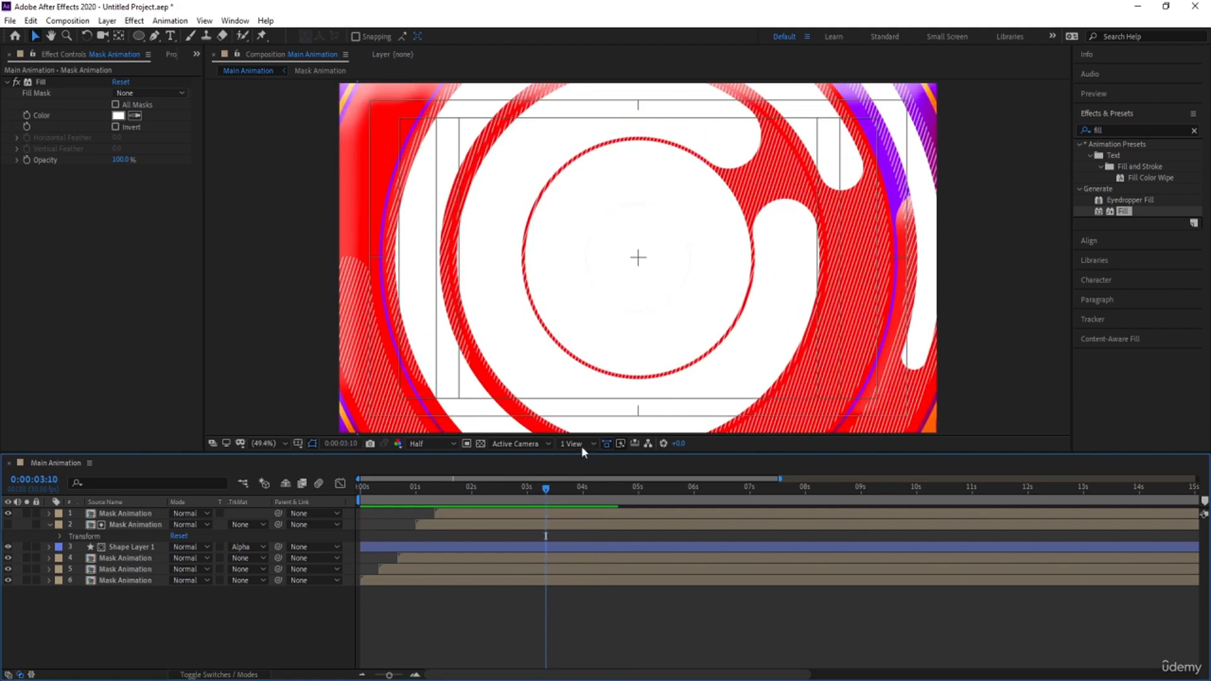
key(space)
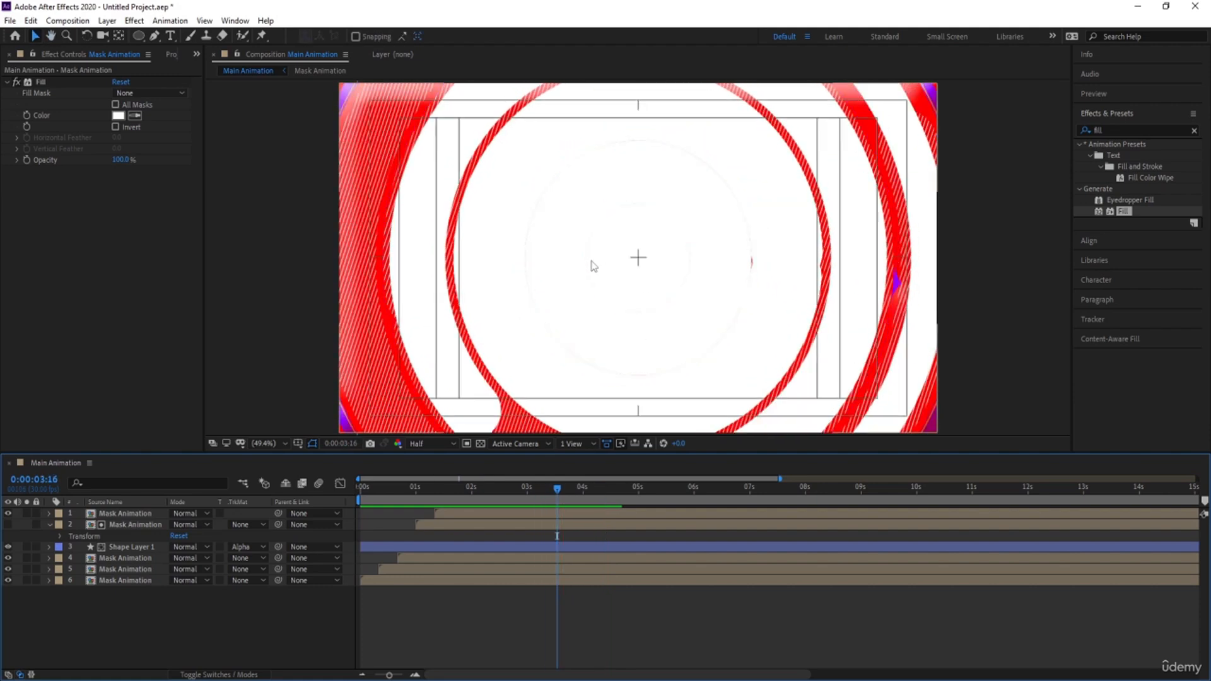
Draw a circle near the composition's center with the Ellipse tool, using a white FFFFFF fill and no stroke
click(137, 37)
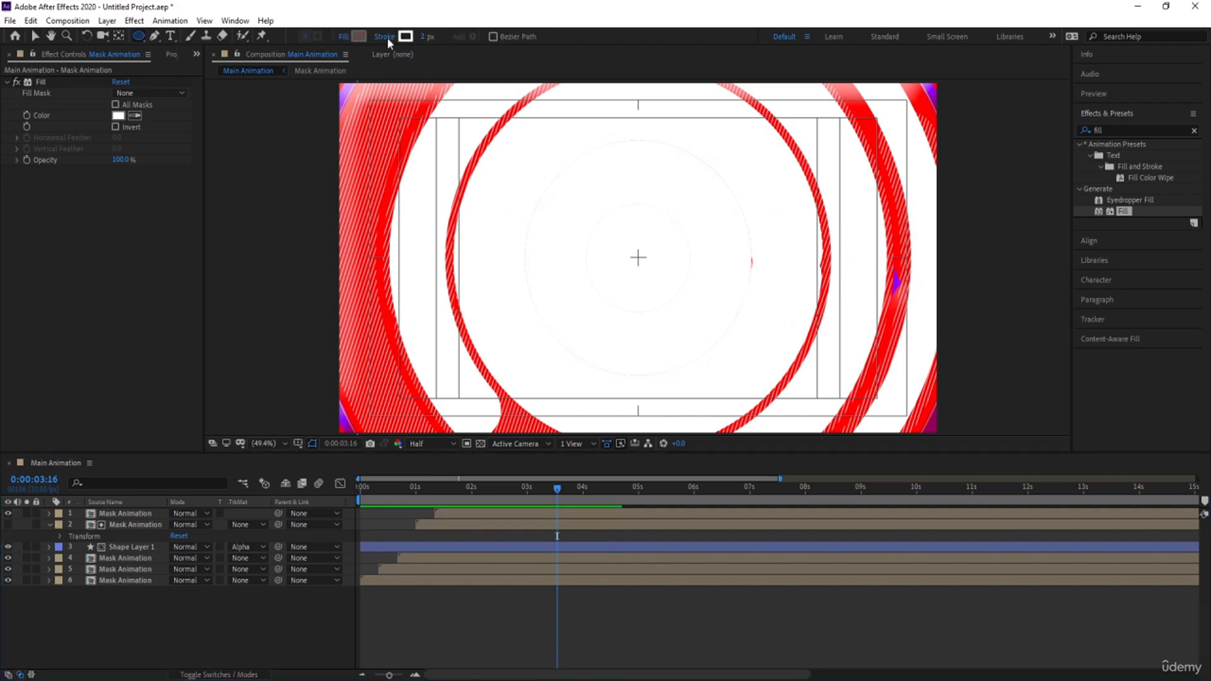
click(384, 37)
click(541, 309)
click(584, 385)
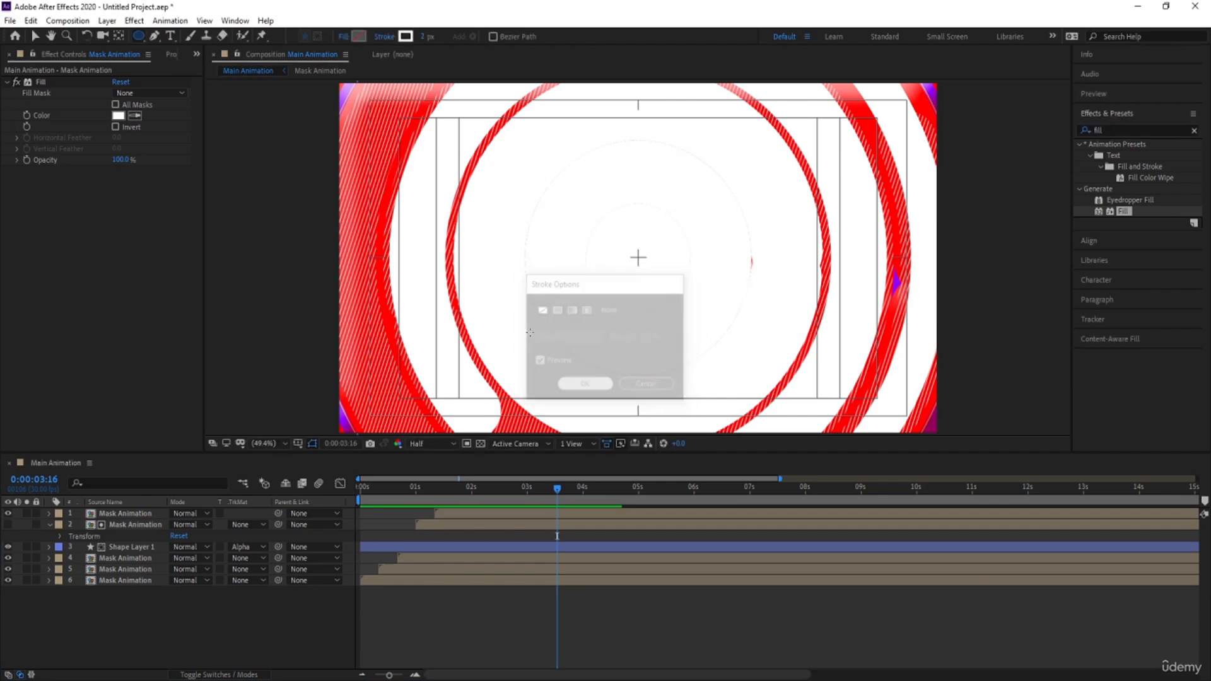
click(364, 36)
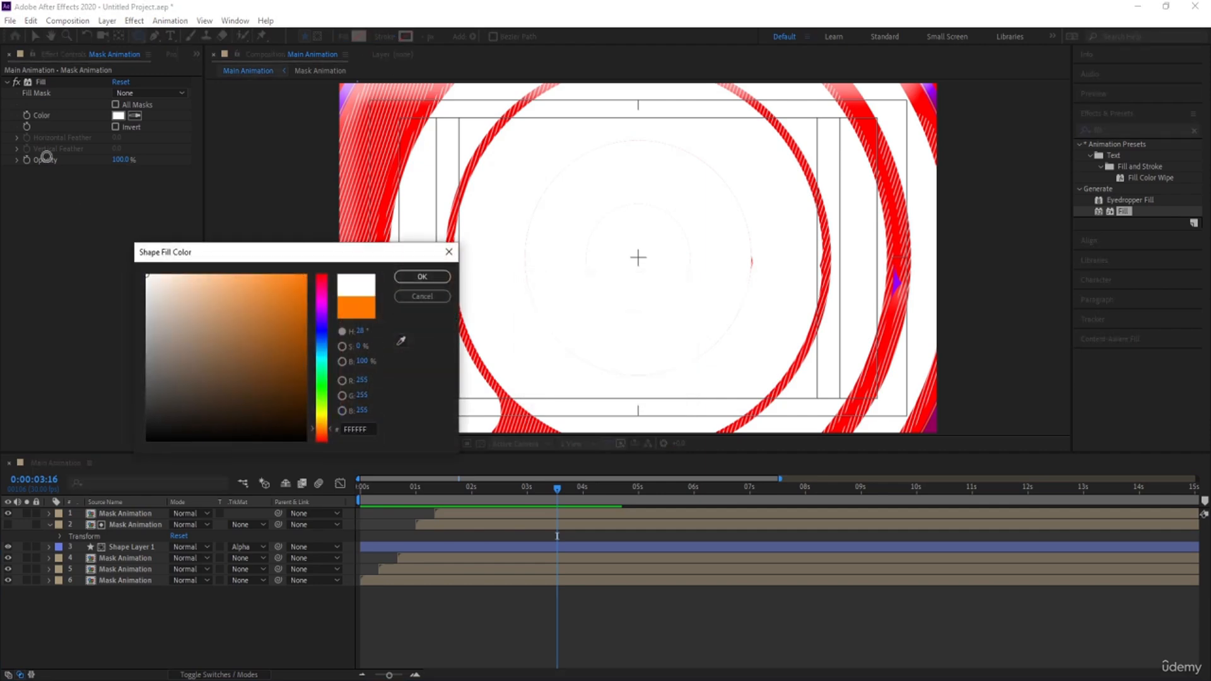
click(422, 276)
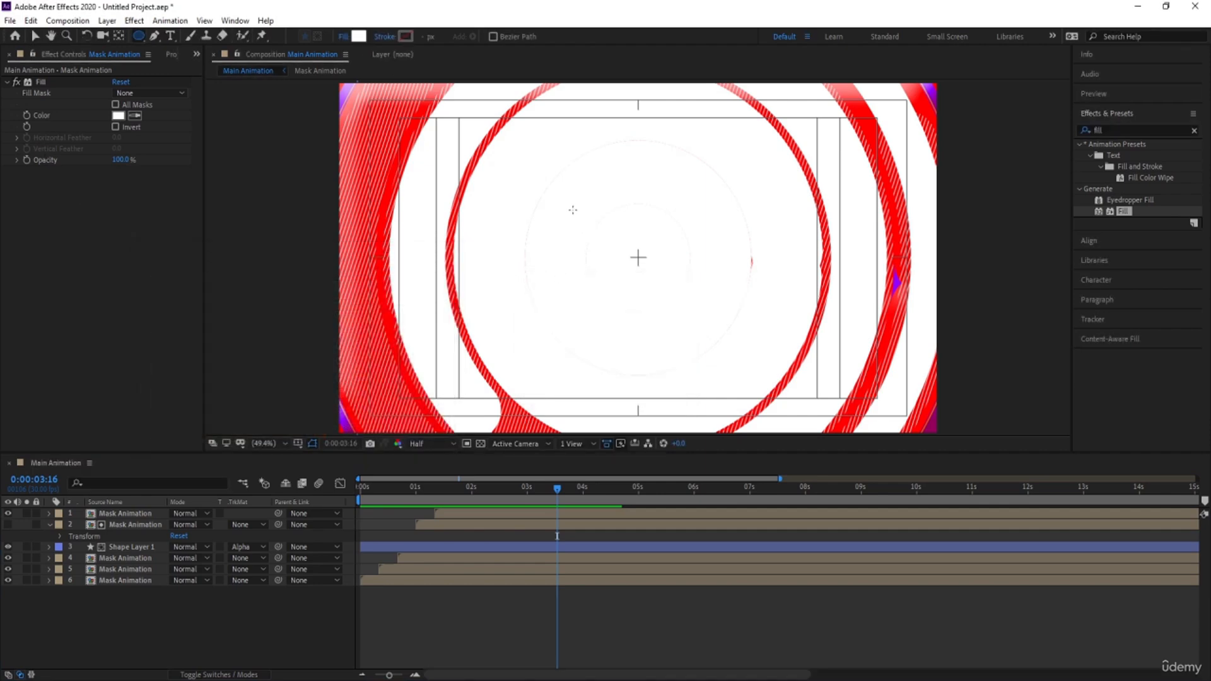
drag(572, 210, 690, 314)
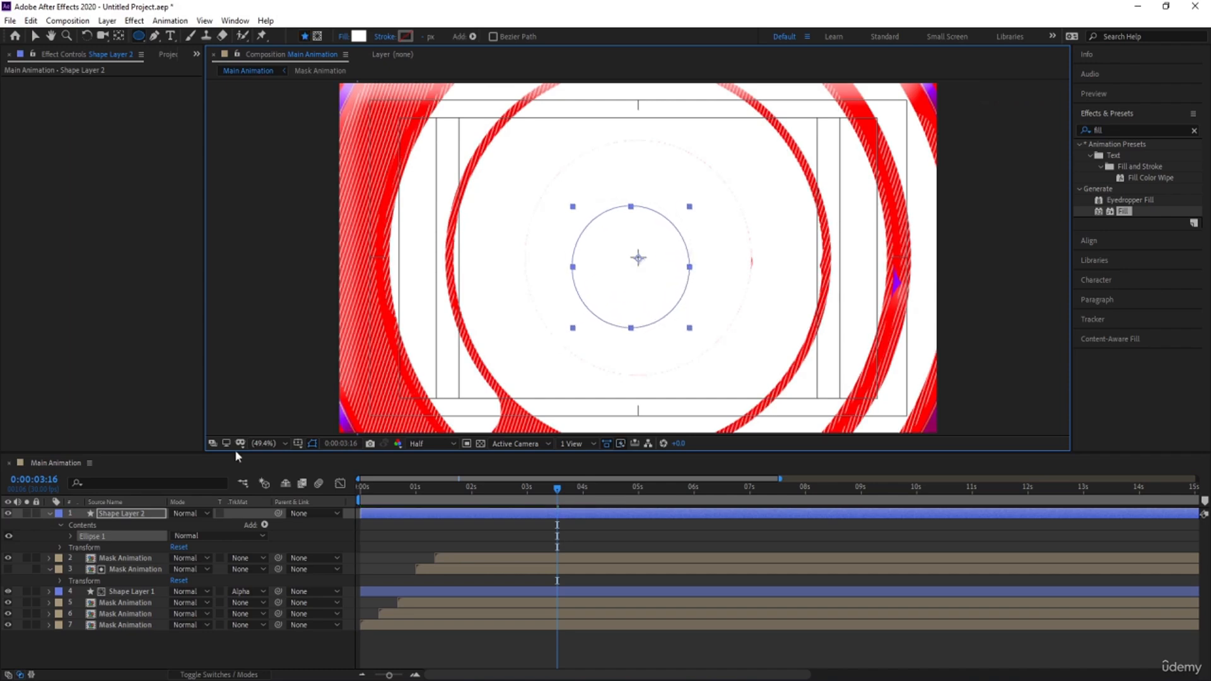
Center the circle layer's anchor point on its shape and align the layer horizontally and vertically to the composition's center
click(123, 515)
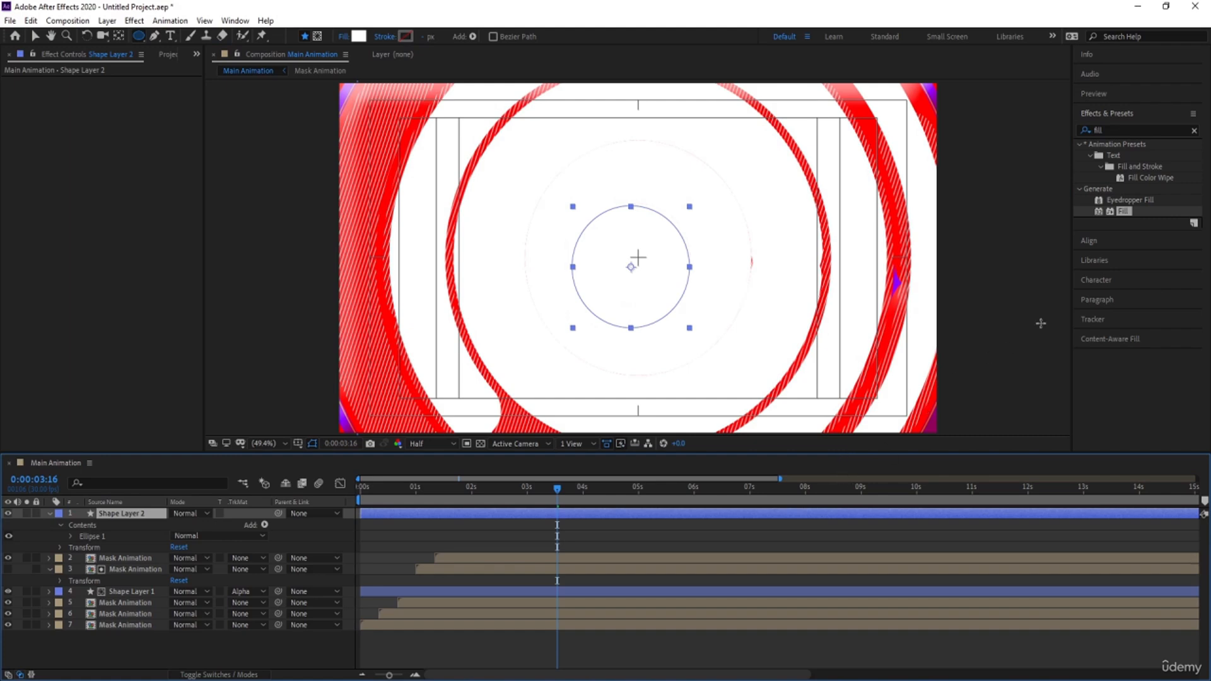
click(1112, 241)
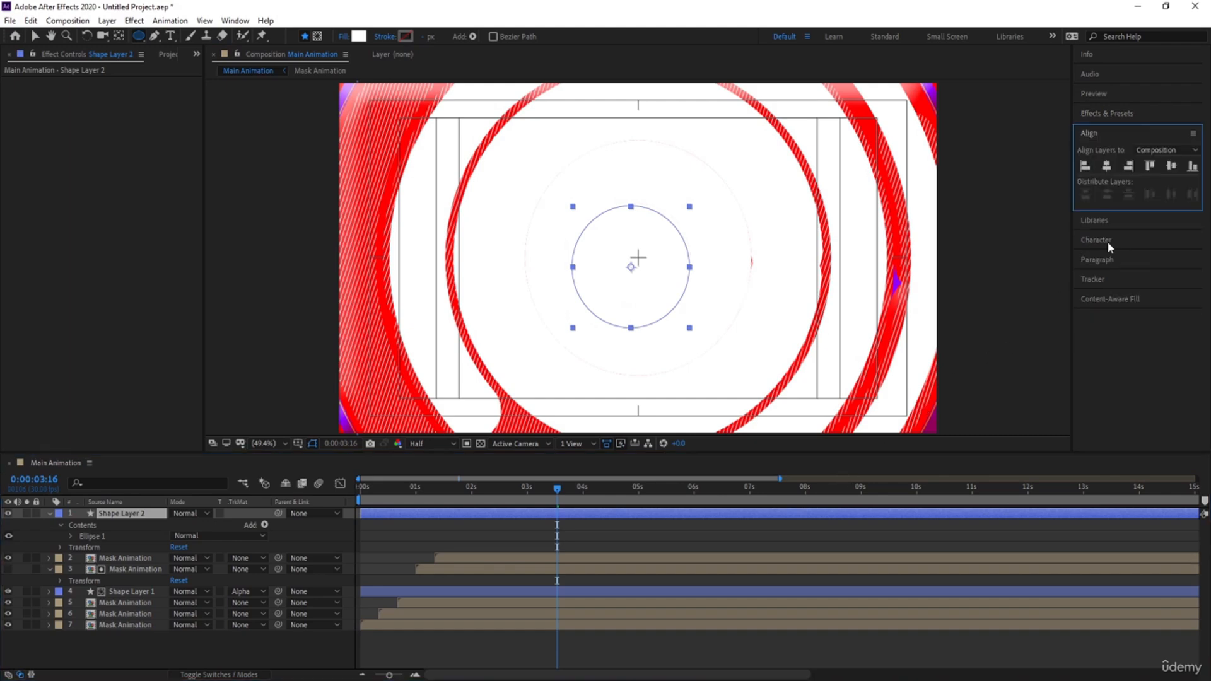
click(1107, 167)
click(1165, 168)
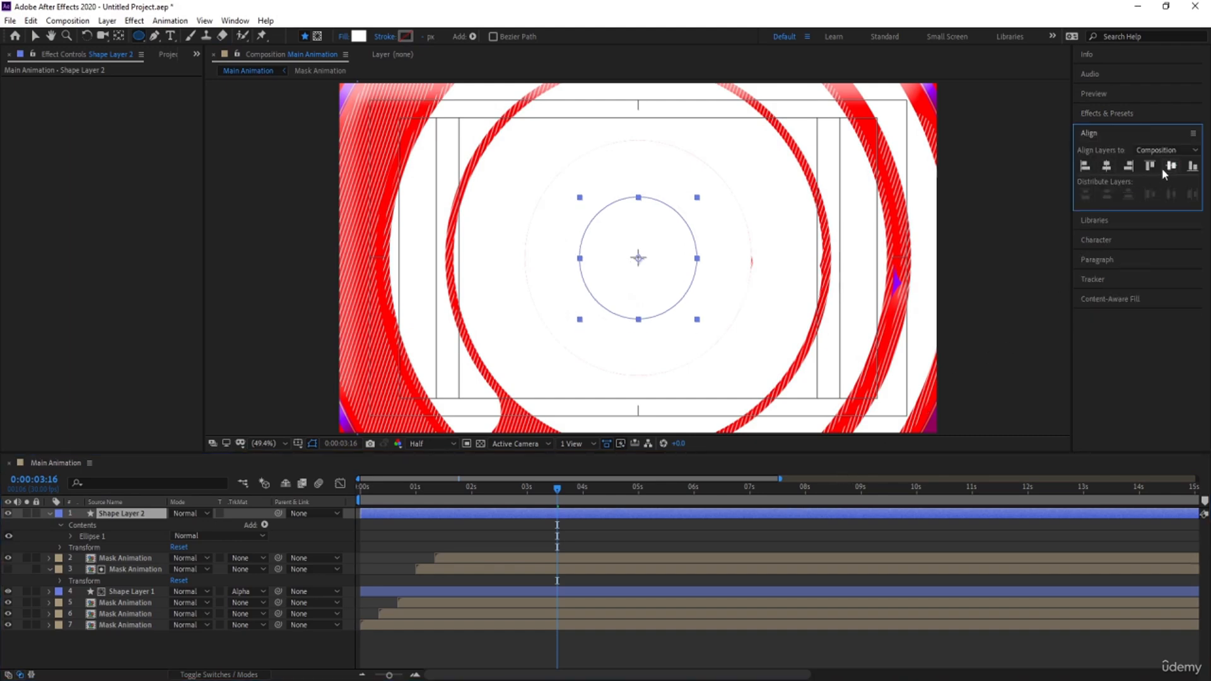
Trim the start of Shape Layer 2 to 0:00:03:02
click(520, 496)
mouse_move(519, 498)
mouse_down()
mouse_move(509, 498)
mouse_move(532, 498)
mouse_up()
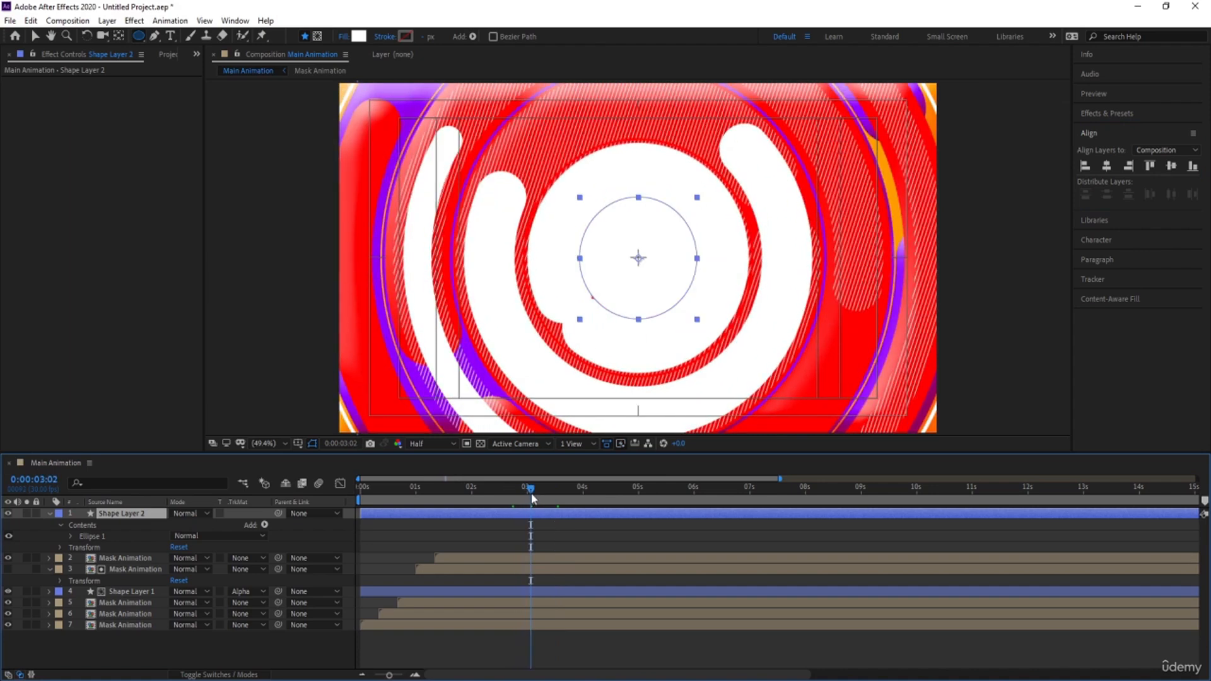
key(alt+bracketleft)
Animate Shape Layer 2's Scale from 0% at 0:00:03:02 to 627% at 0:00:04:23
key(s)
click(188, 524)
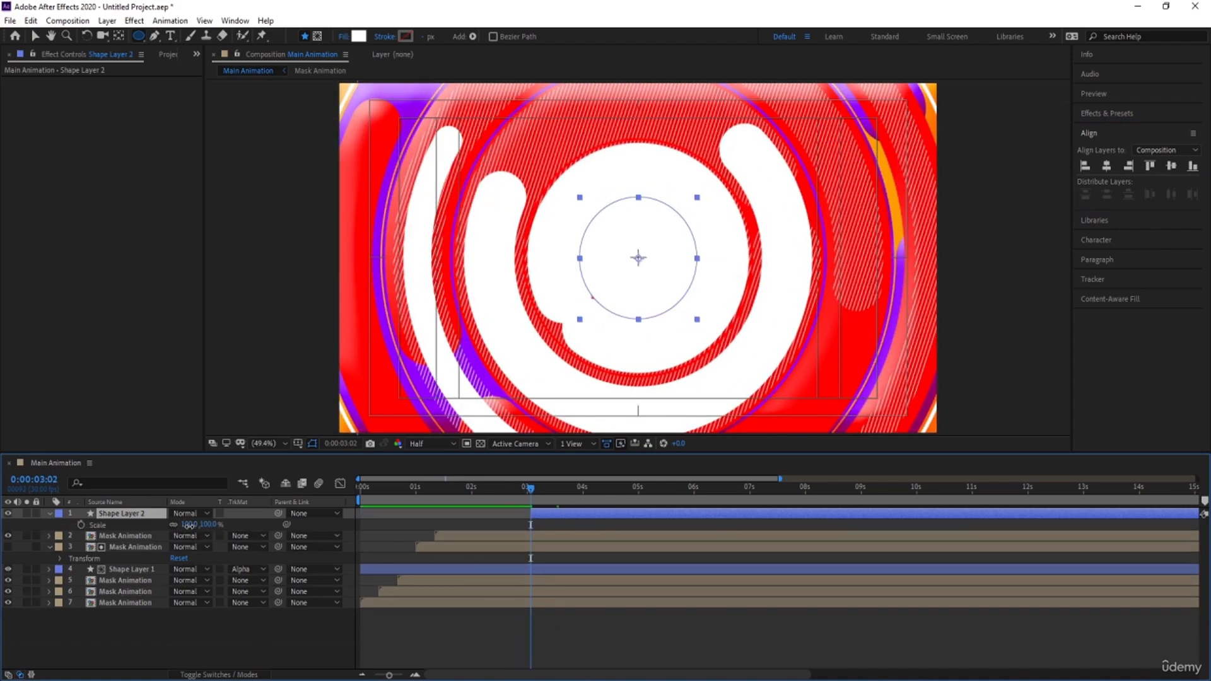
text(0)
key(Return)
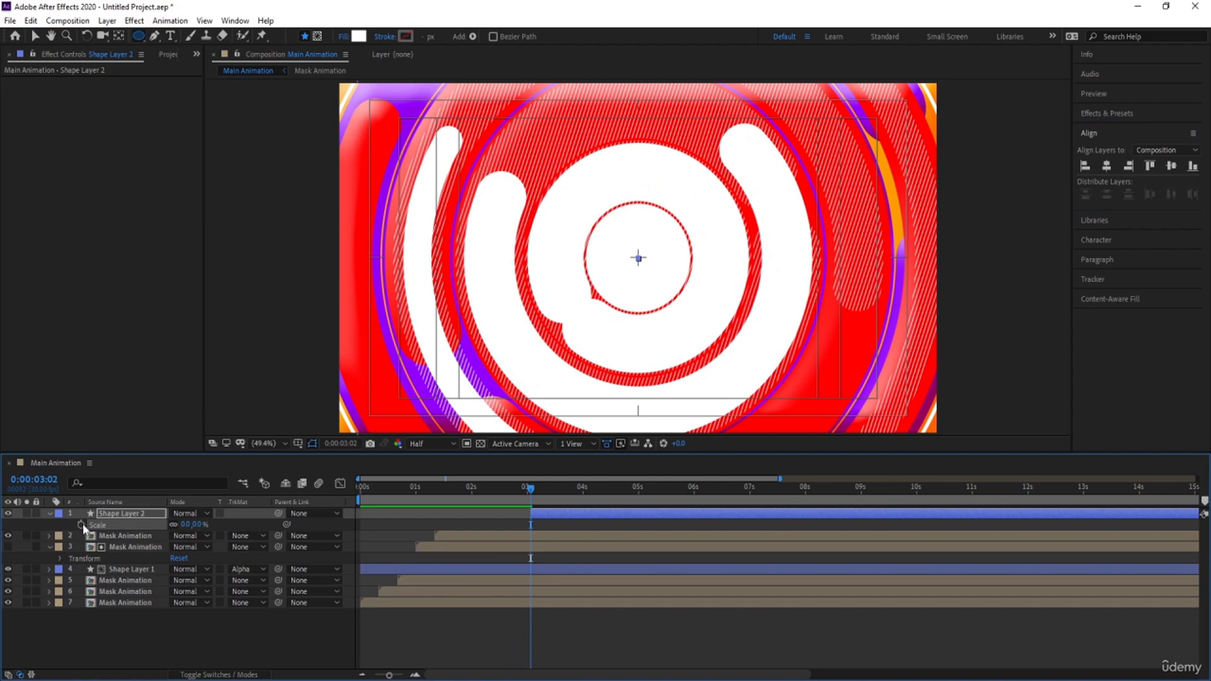
click(81, 524)
drag(611, 502, 626, 500)
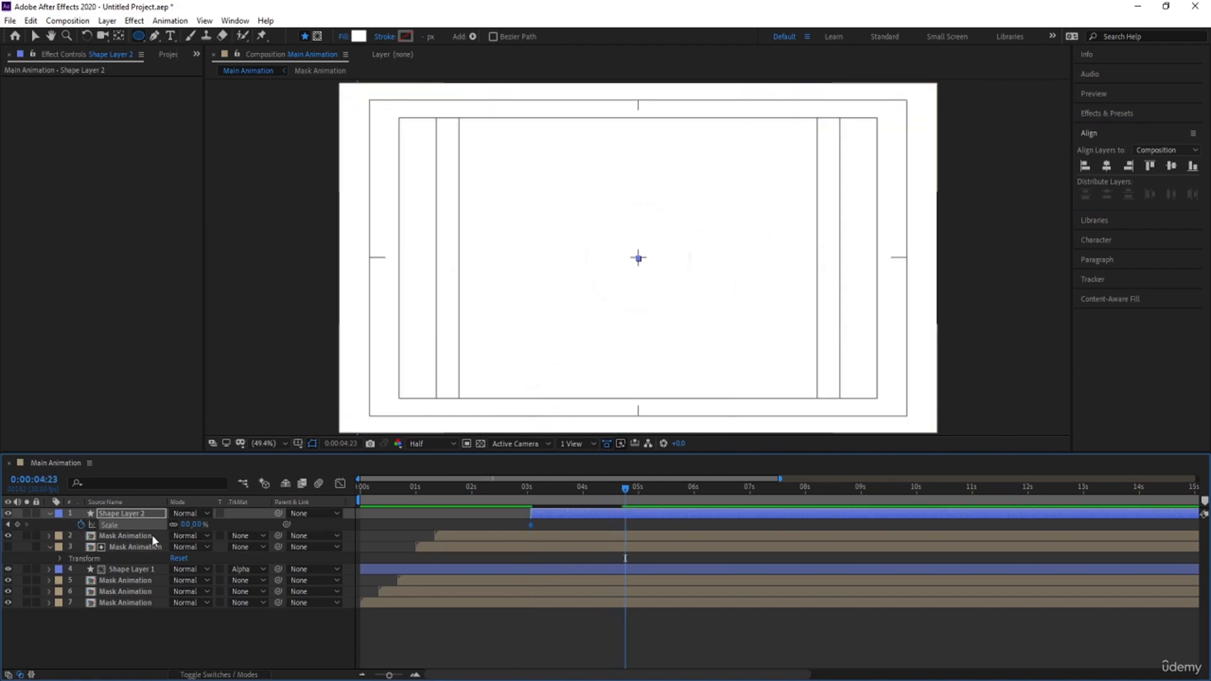
drag(185, 524, 555, 391)
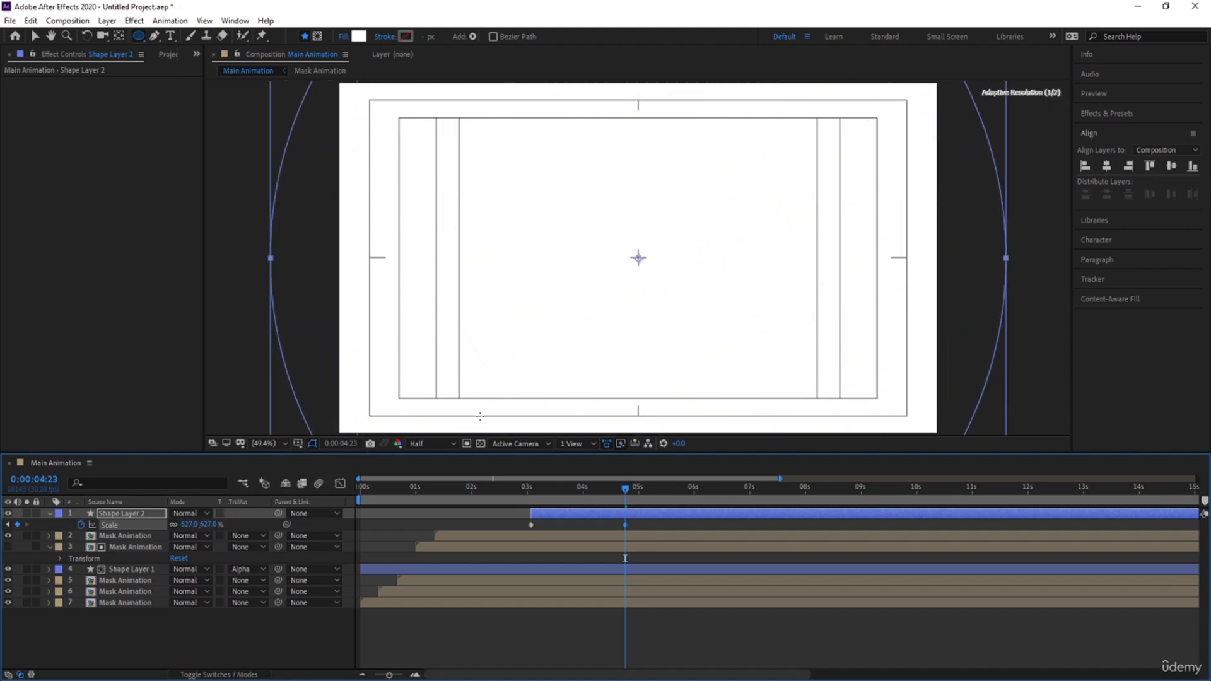
Play back the animation to review the growing white circle, and collapse the layer's displayed properties
click(529, 499)
drag(518, 498, 282, 503)
key(space)
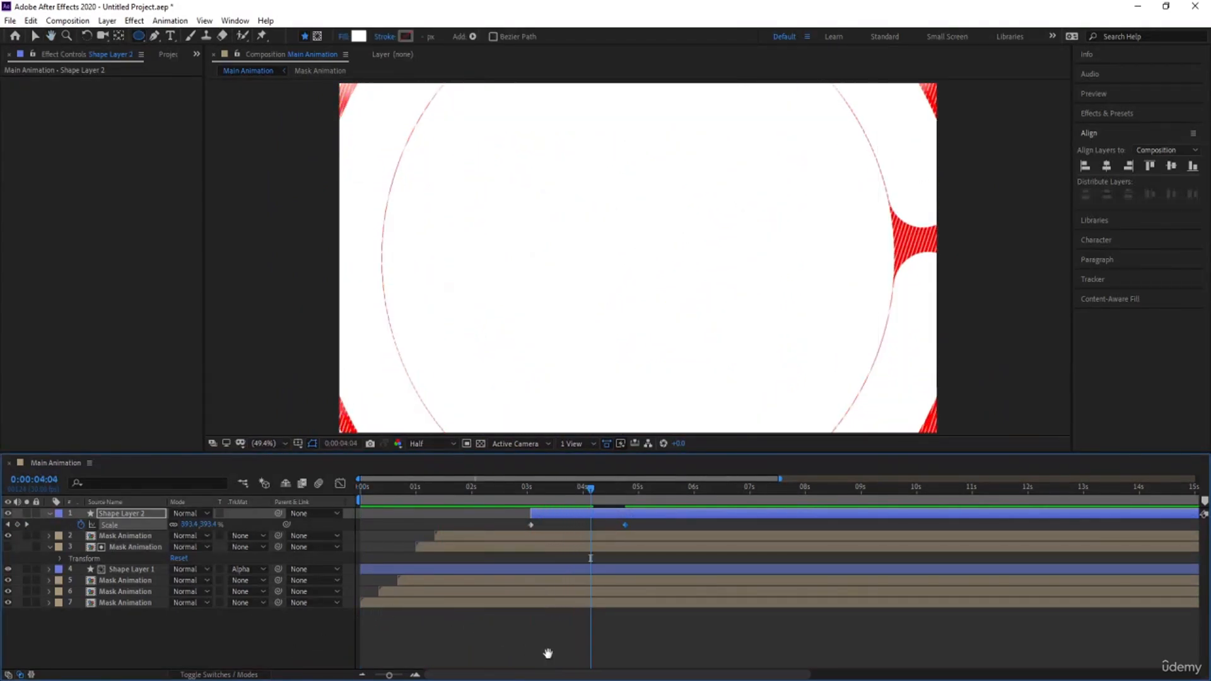
click(556, 655)
drag(570, 503, 541, 491)
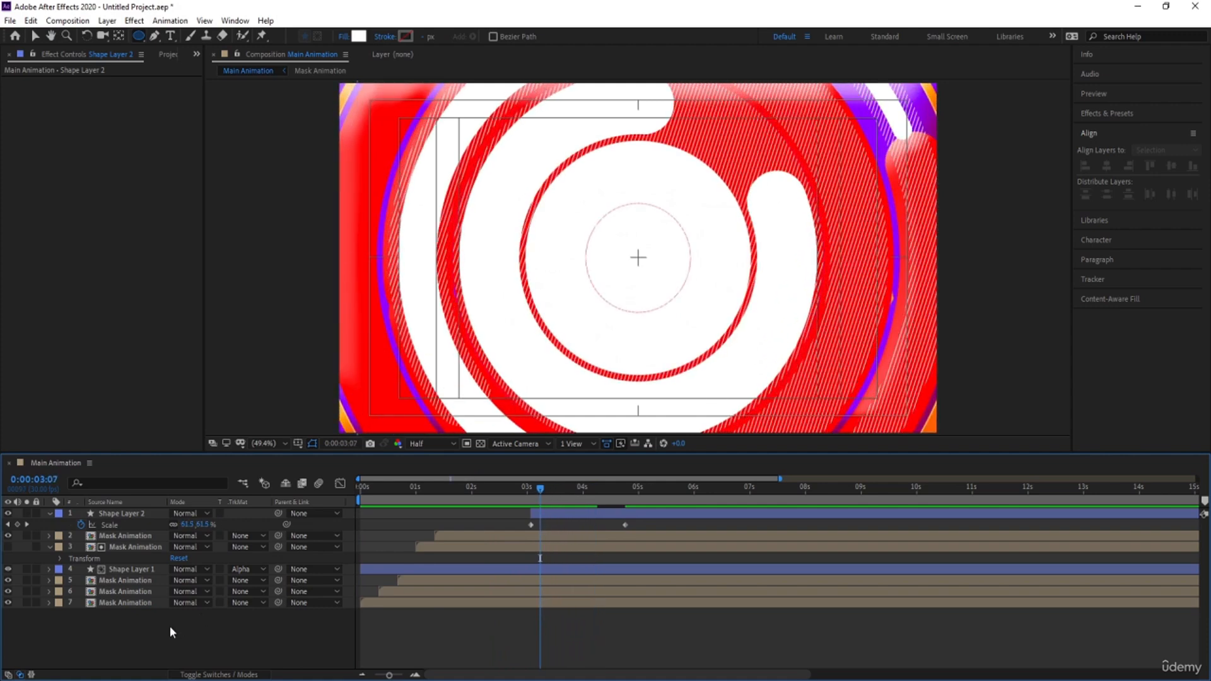
key(u)
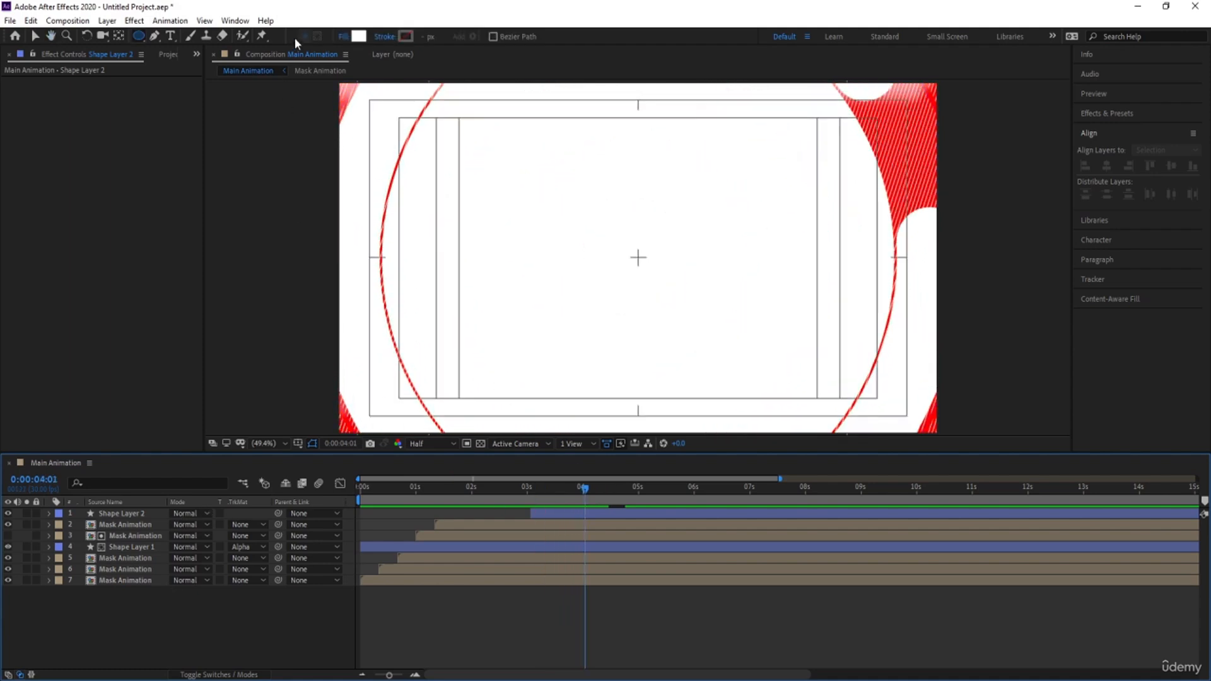
Set the Type tool's text color to purple 7E00FF
click(170, 36)
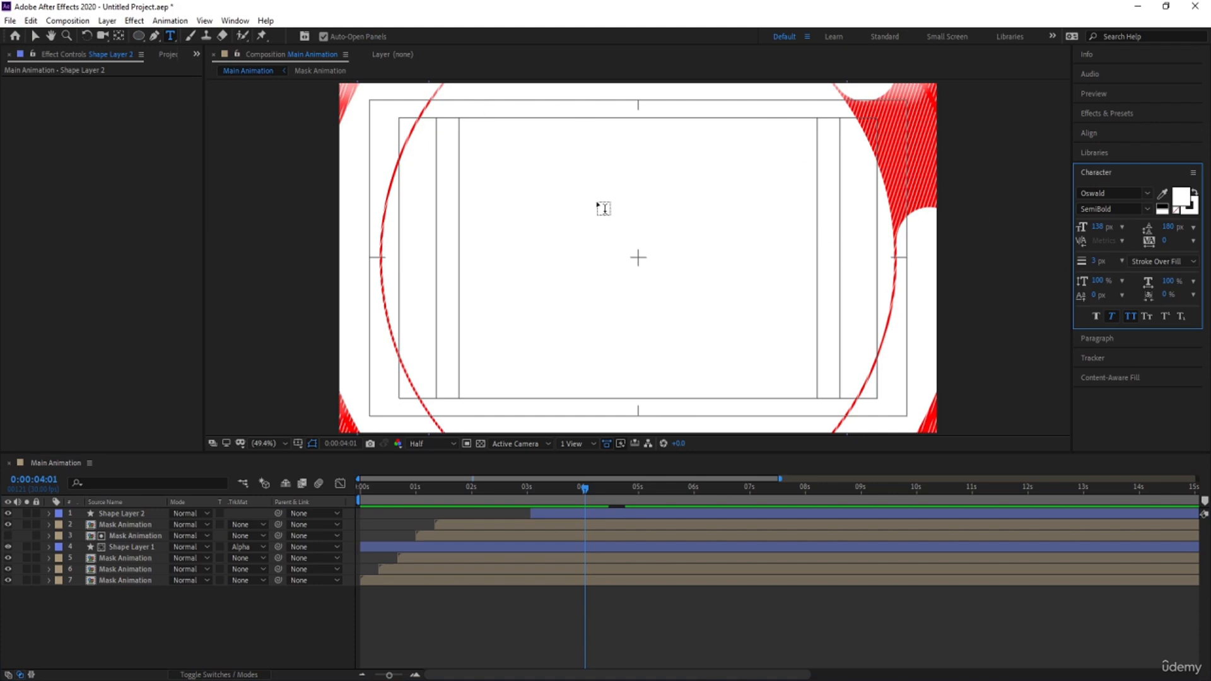
click(1181, 200)
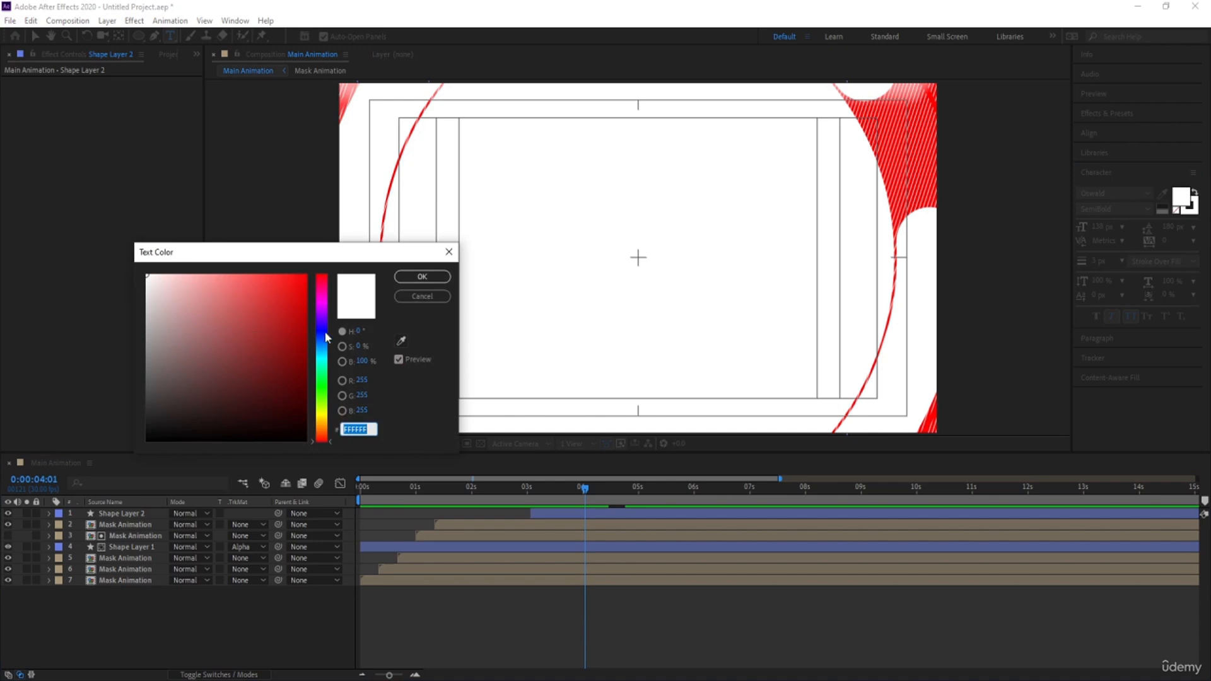
click(321, 315)
click(305, 276)
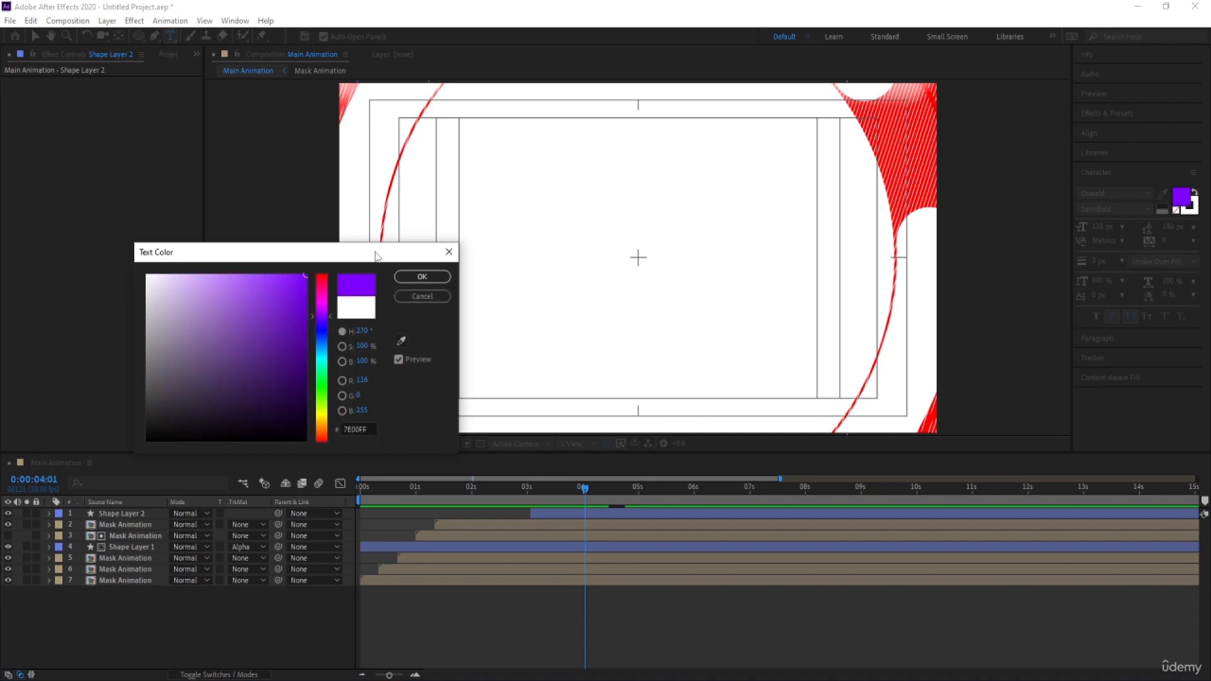
click(420, 276)
Add the text MOTION GRAPHICS on two lines in the middle area of the composition
click(551, 245)
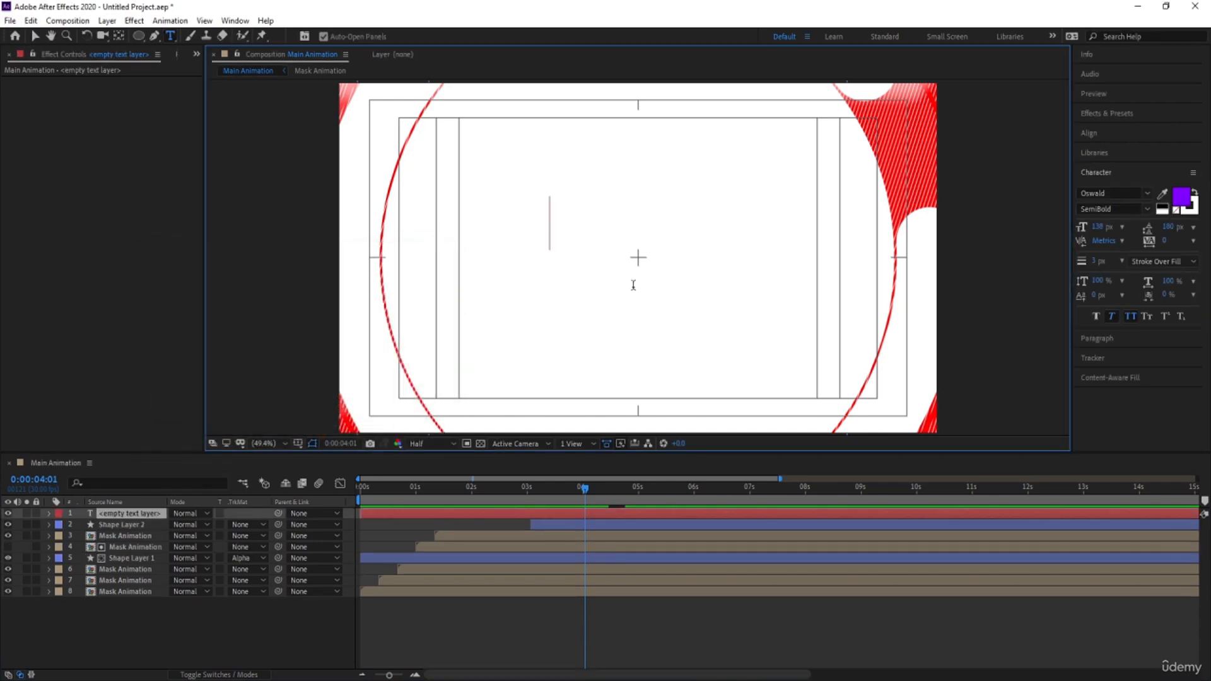
text(MOTIO)
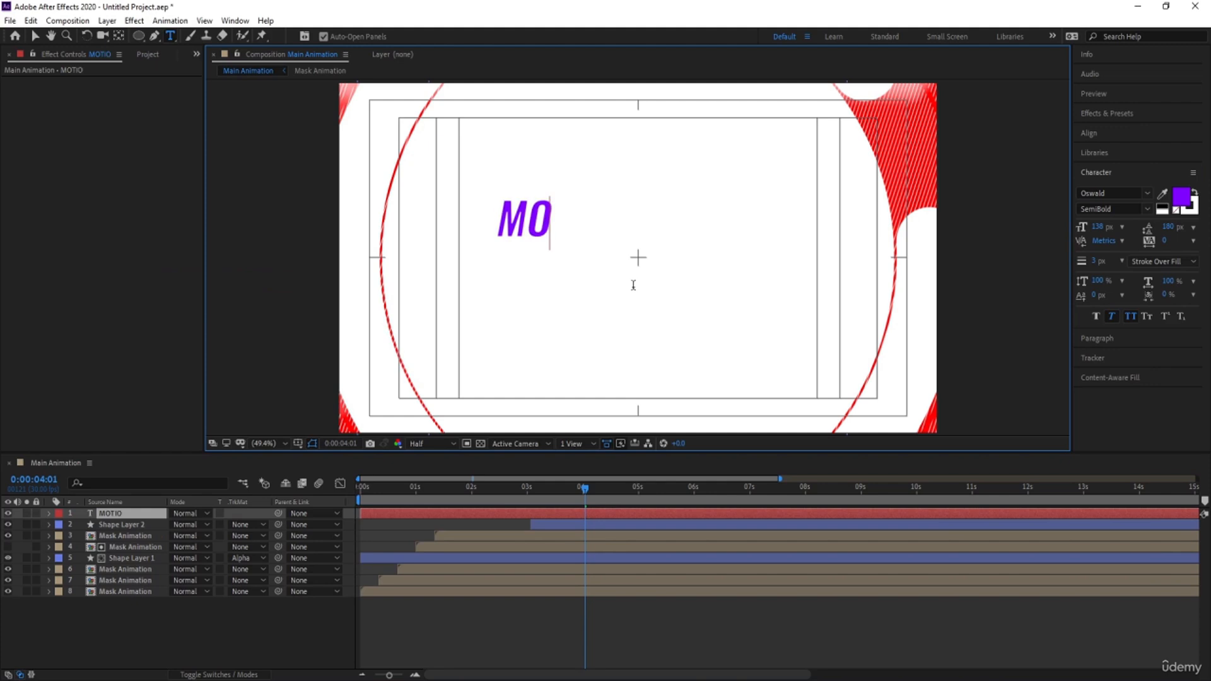
text(N )
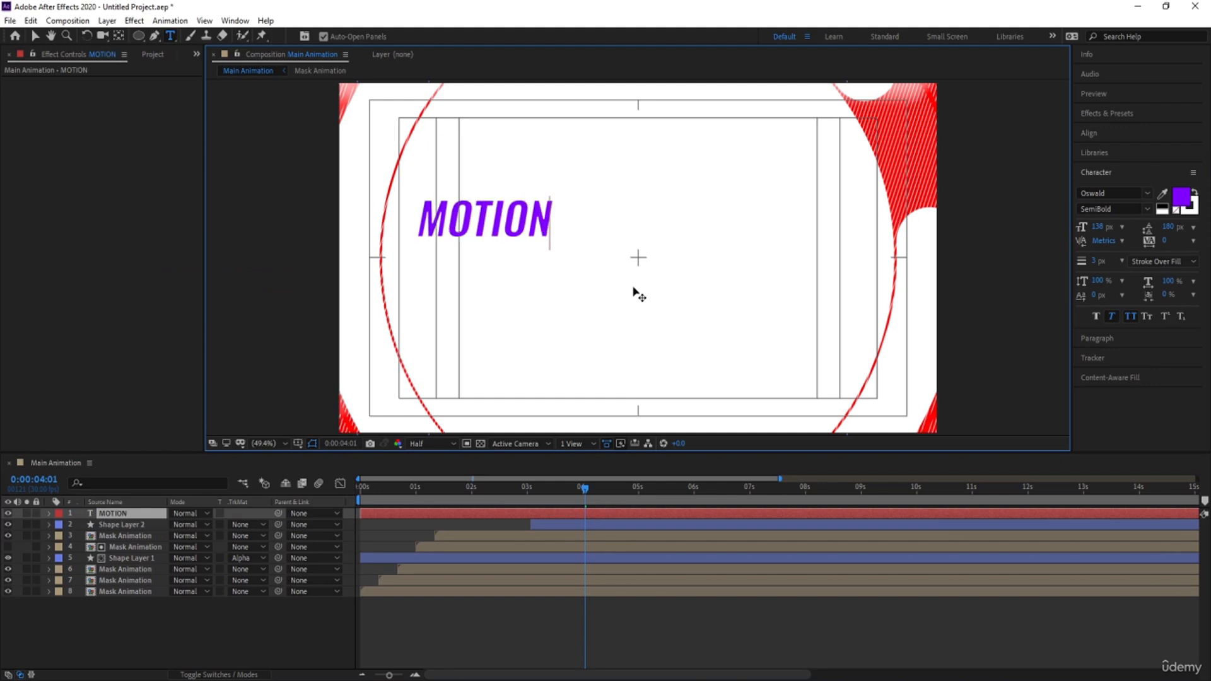
text(GRAPHICS)
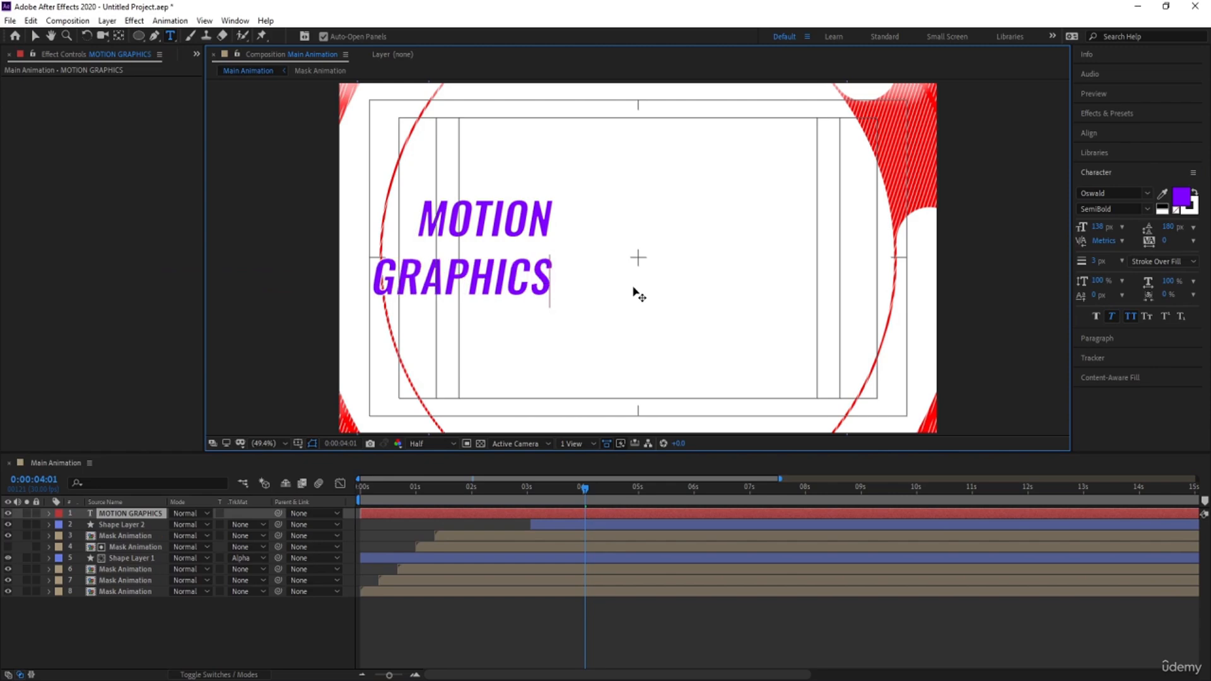
Tighten the title's tracking to -38 and set the leading of the GRAPHICS line to 114 px
key(ctrl+a)
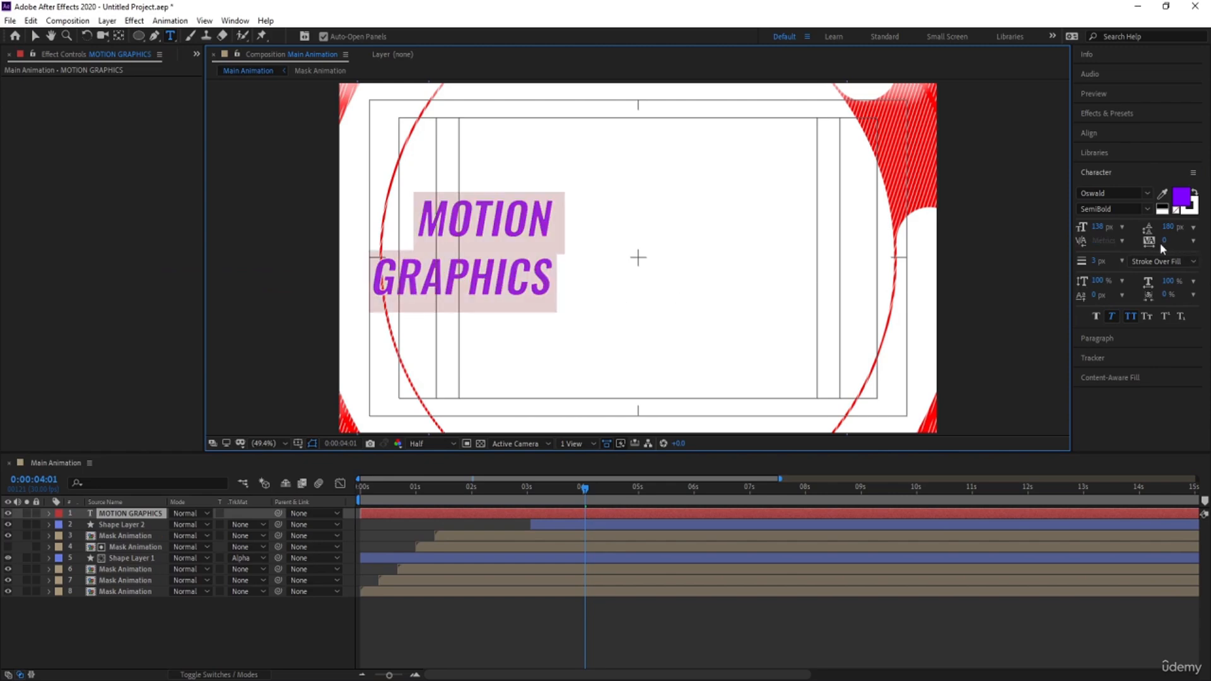
drag(1166, 240, 1127, 223)
double_click(482, 279)
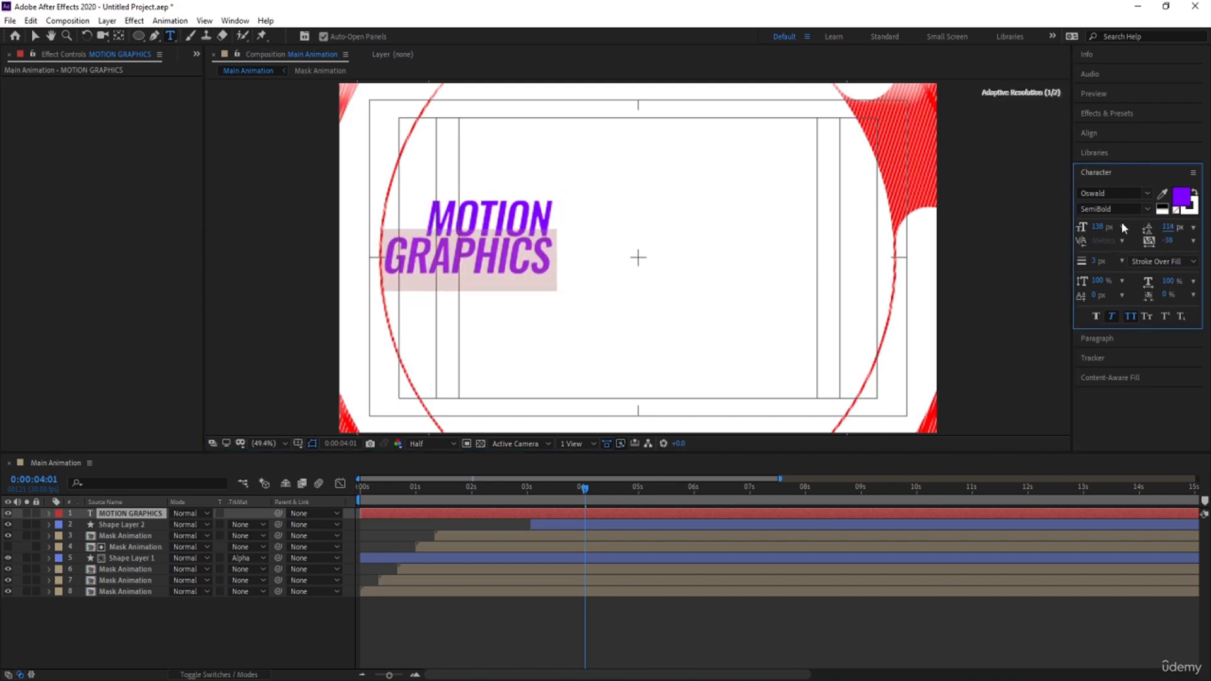
Center-align both lines of the MOTION GRAPHICS text
key(ctrl+a)
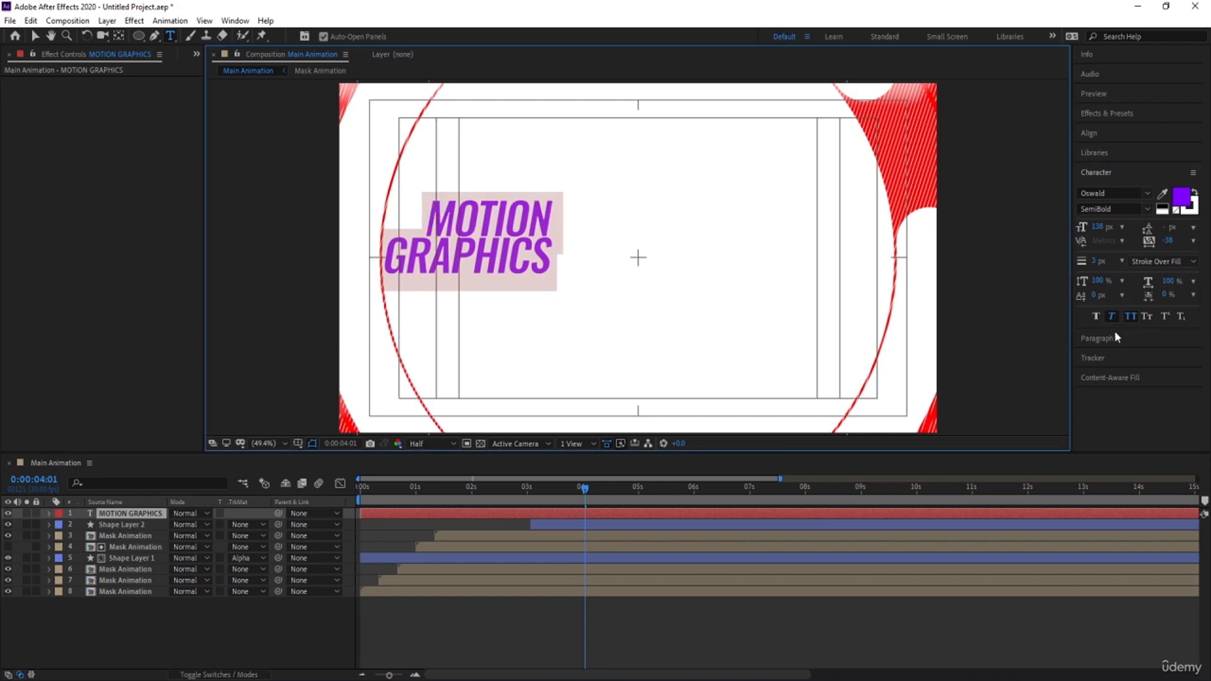
click(1112, 334)
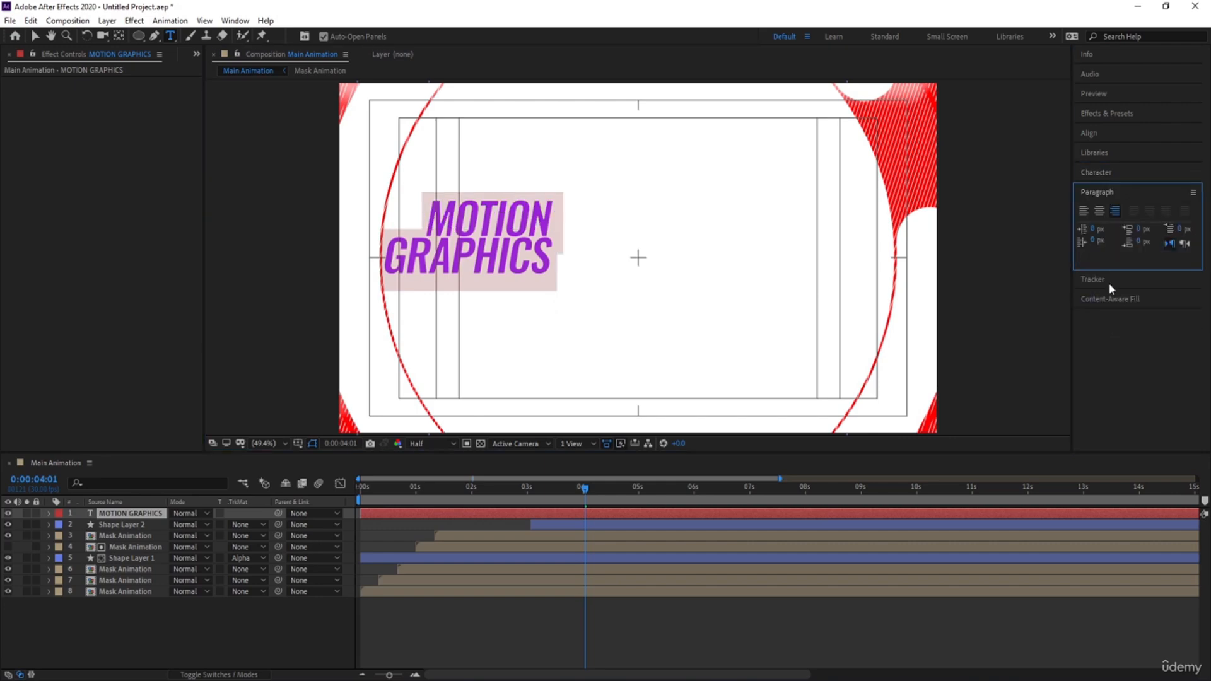
click(1098, 211)
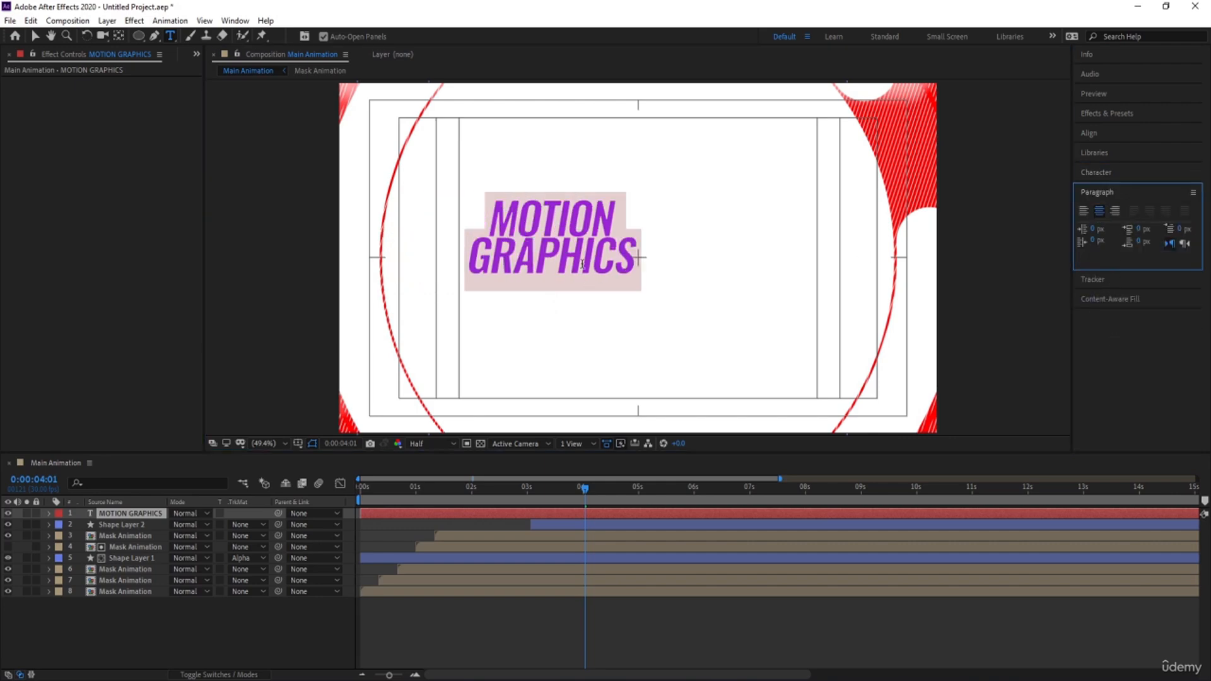
click(471, 247)
key(BackSpace)
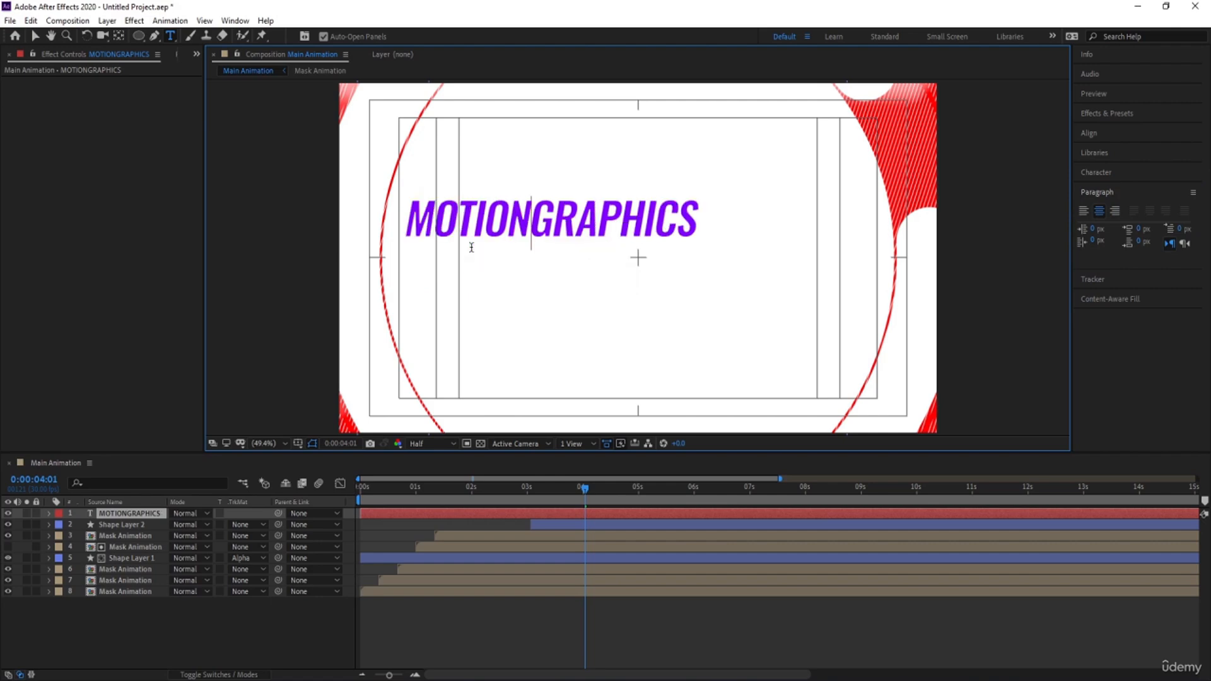
key(Return)
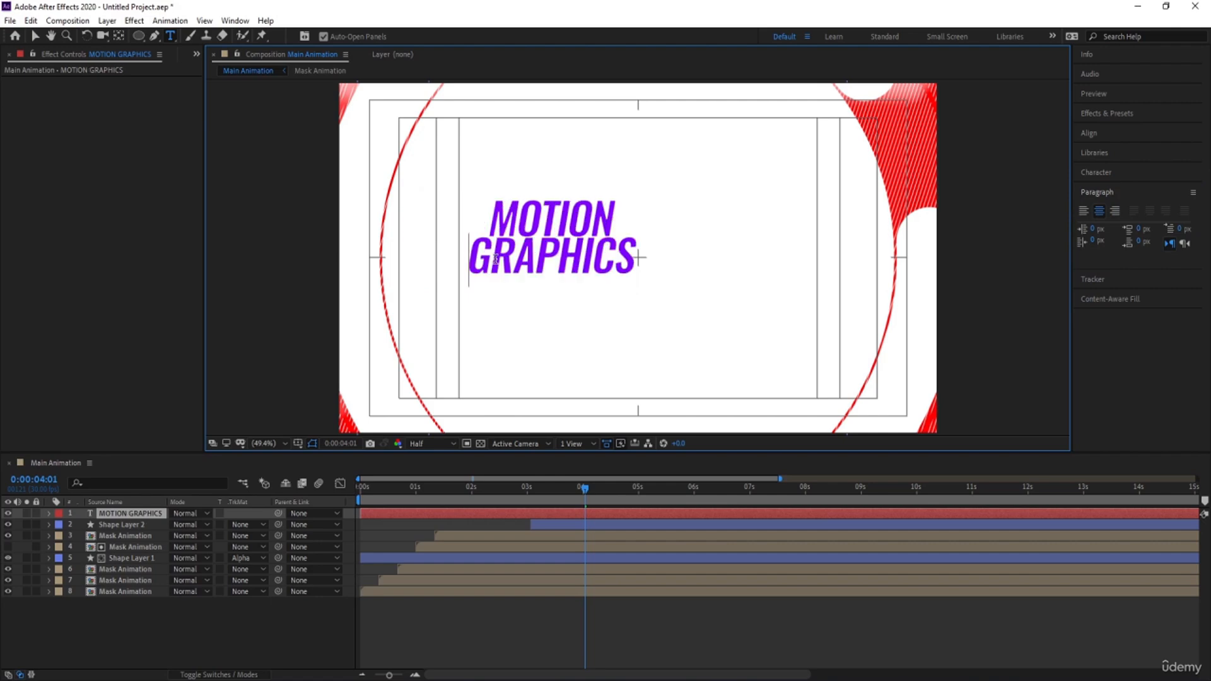
Restyle the GRAPHICS line with a white fill, a purple stroke sampled from MOTION, and 120 px leading
double_click(532, 259)
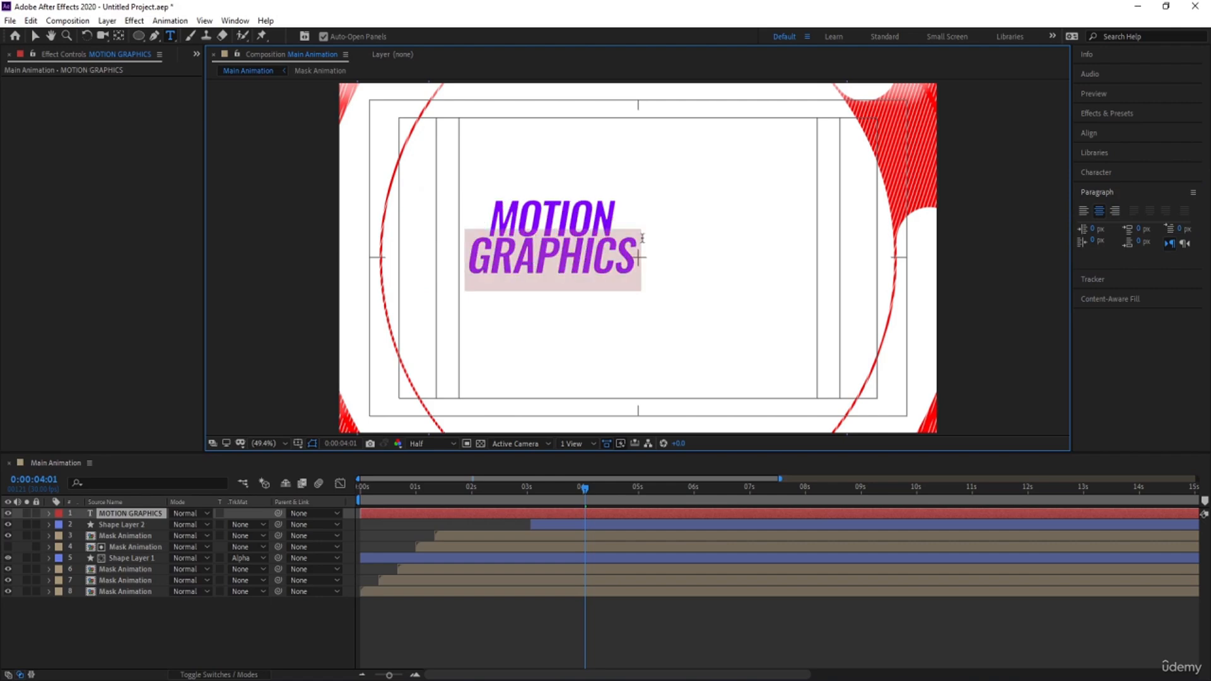
click(1104, 172)
click(1166, 210)
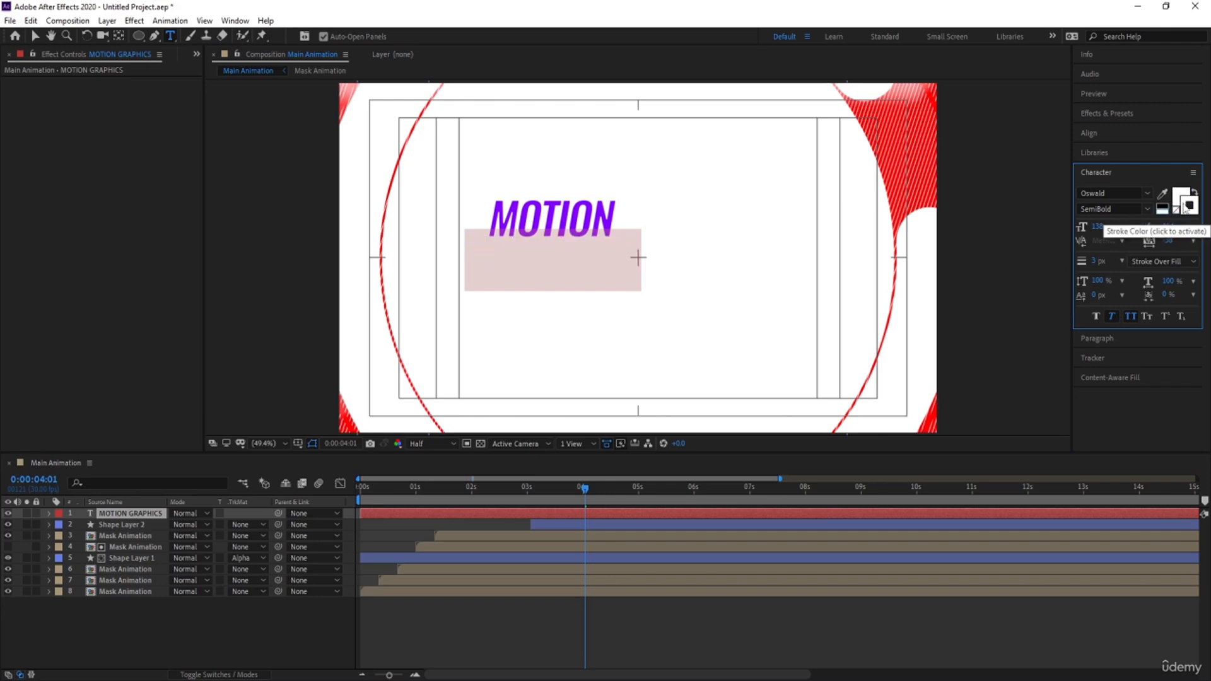
click(1162, 193)
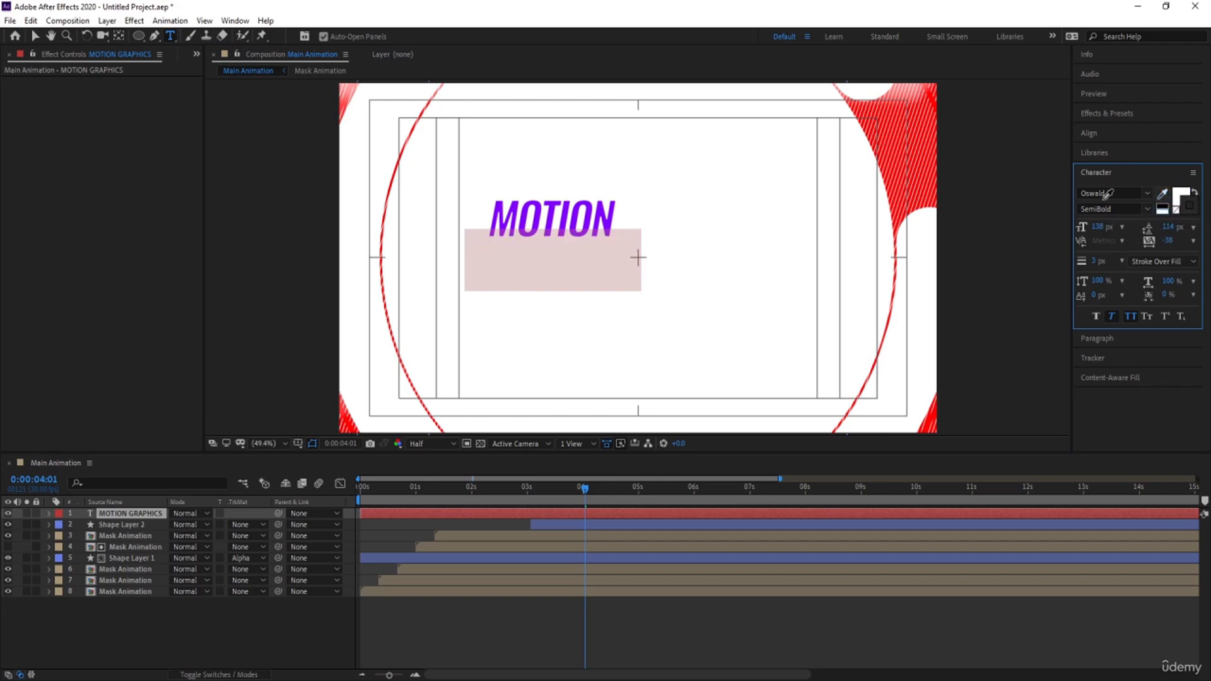
click(564, 214)
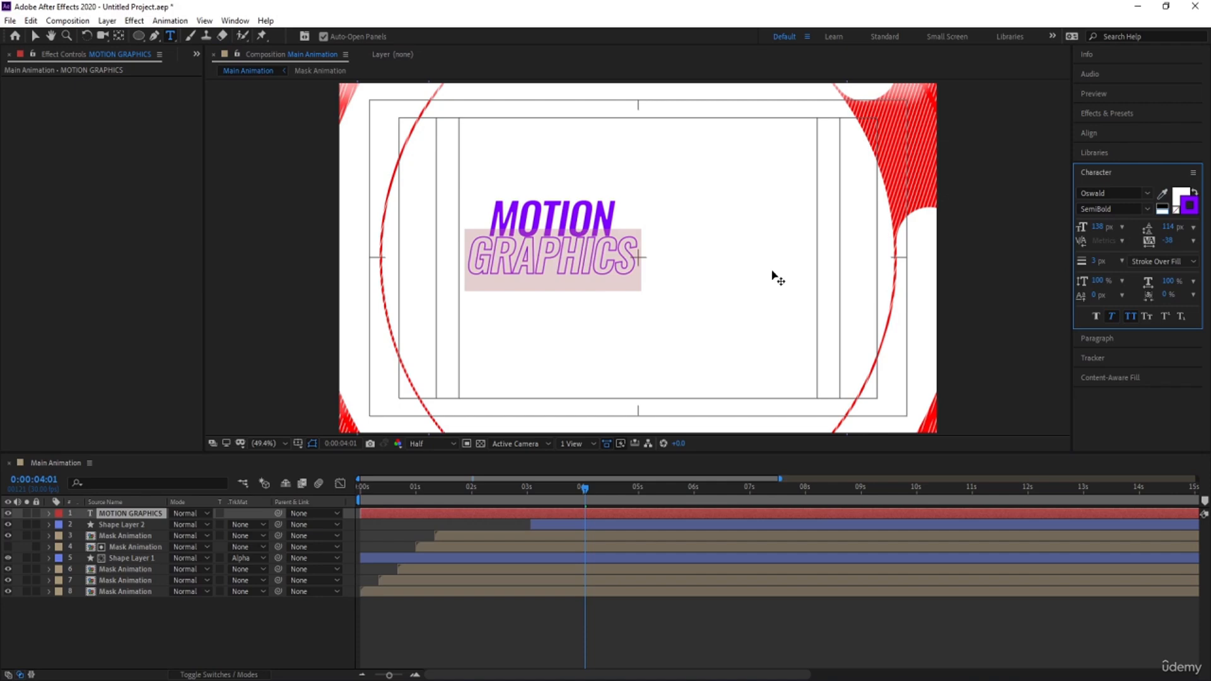
drag(1174, 224, 1173, 221)
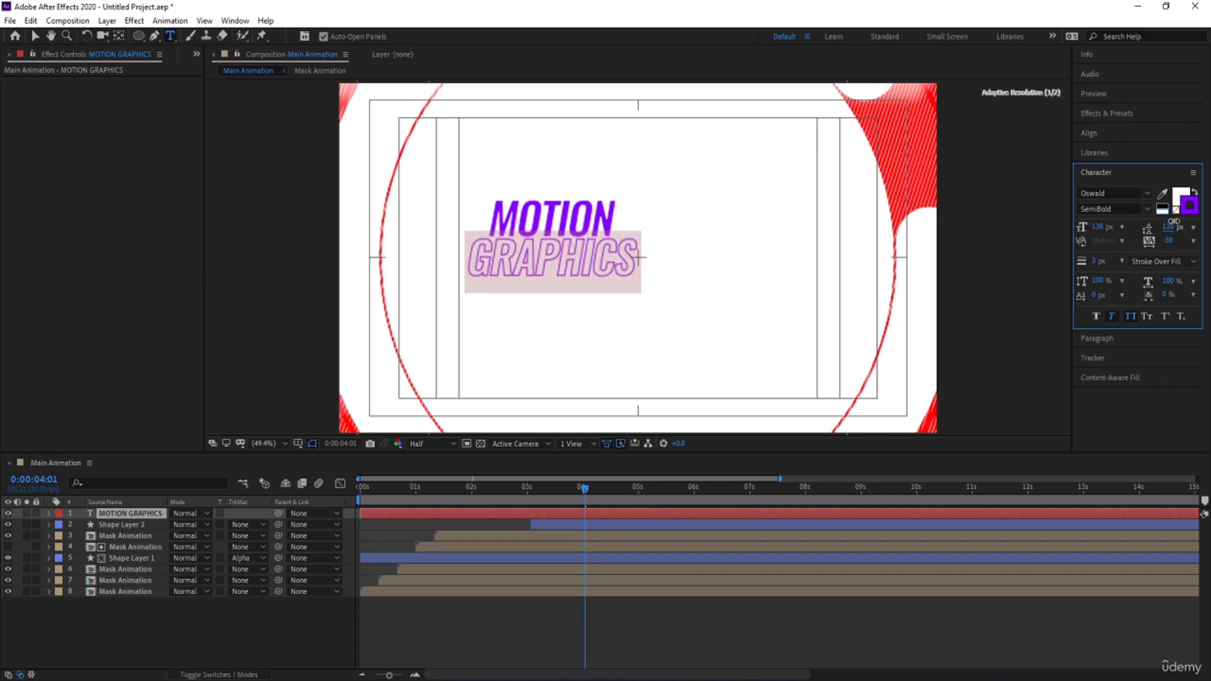
click(227, 620)
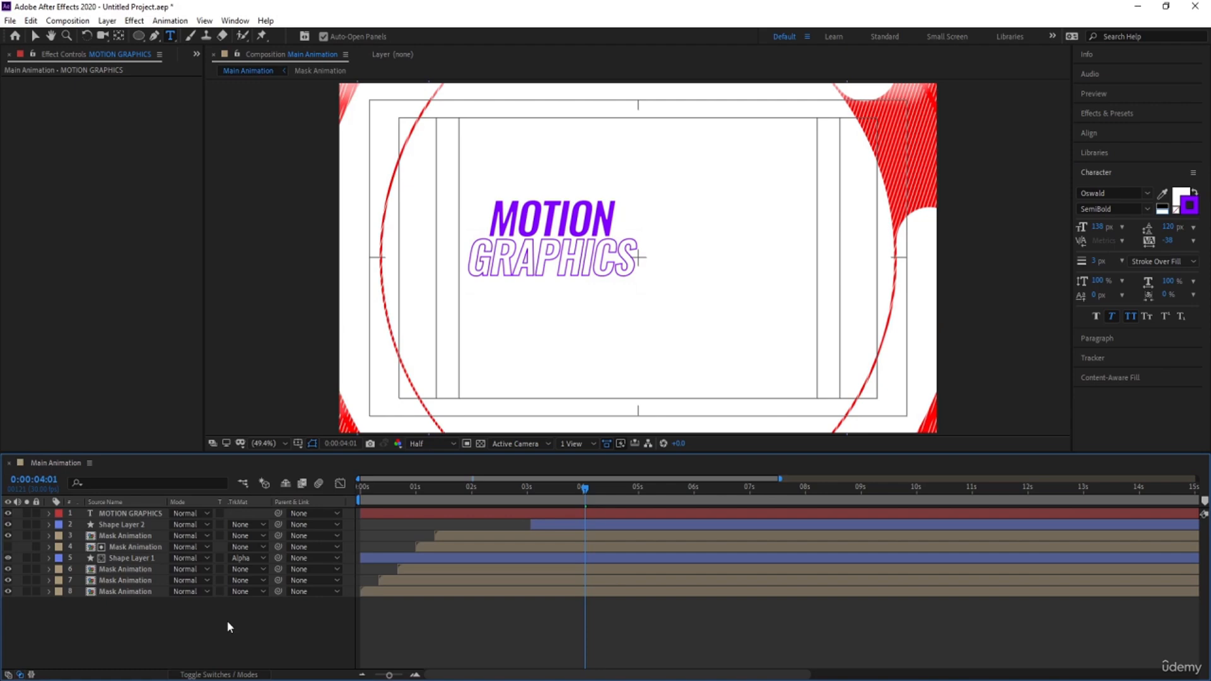
Center the MOTION GRAPHICS title layer horizontally and vertically in the composition
click(135, 514)
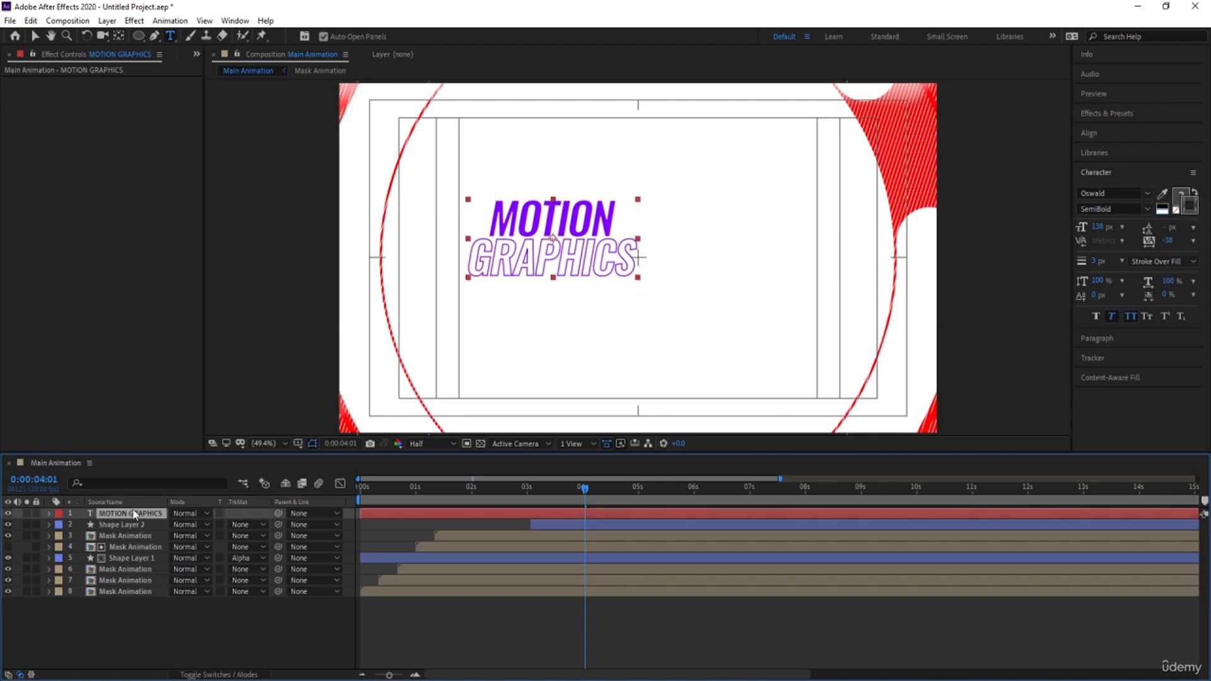
click(1085, 138)
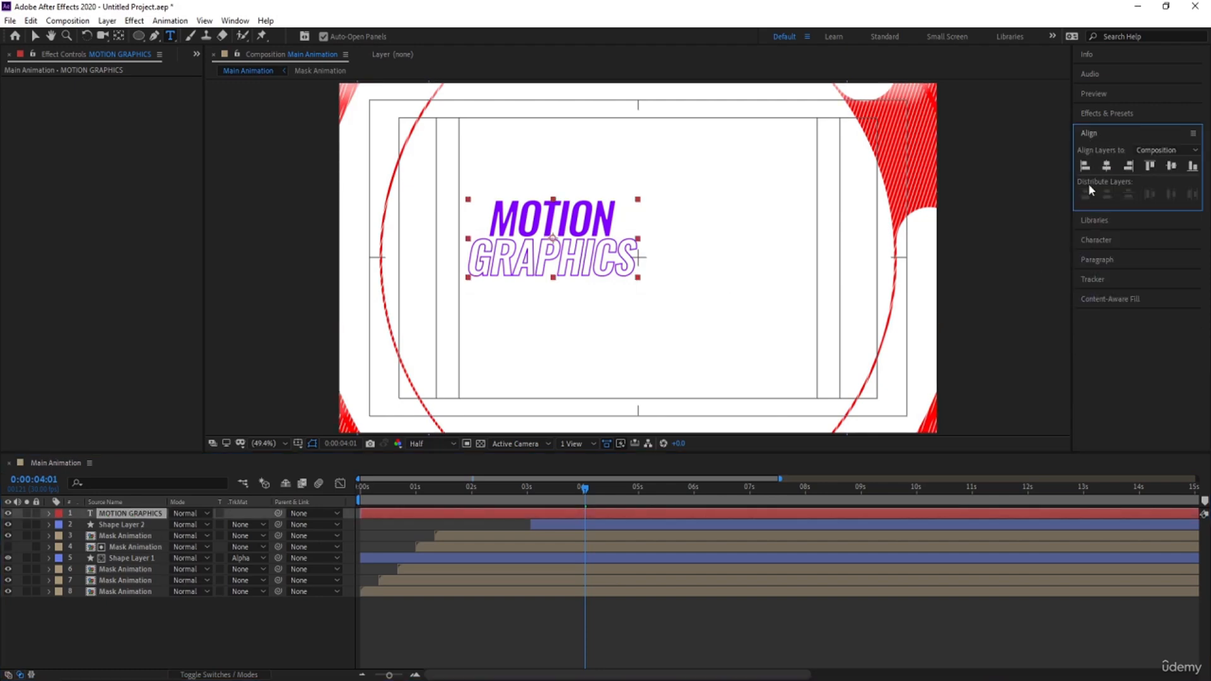
click(1106, 166)
click(1170, 166)
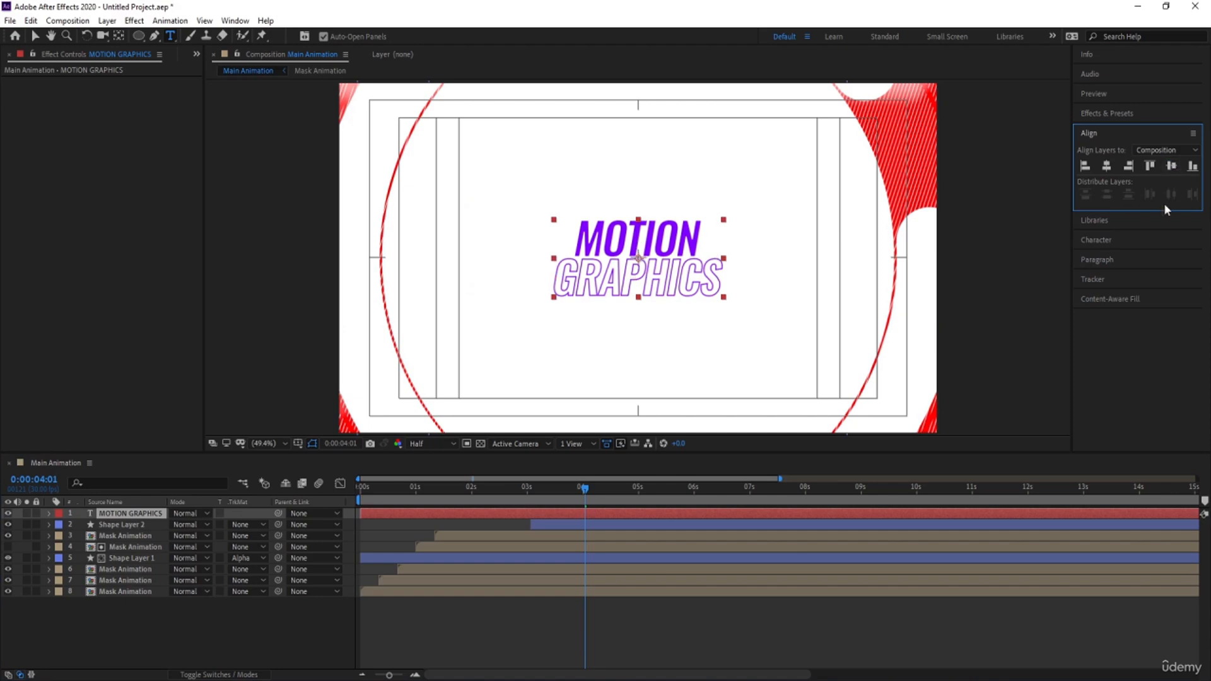
click(292, 630)
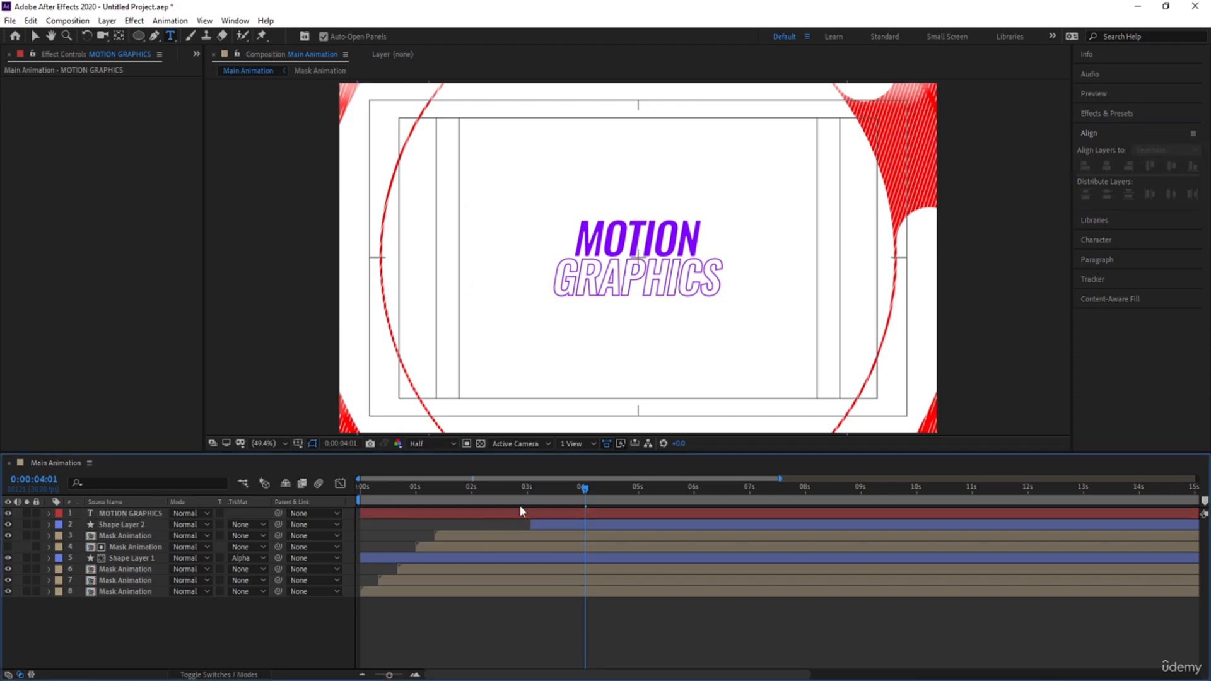
Trim the start of the title layer at 0:00:04:01 and shift the layer to begin at 0:00:02:23
click(543, 514)
key(alt+bracketleft)
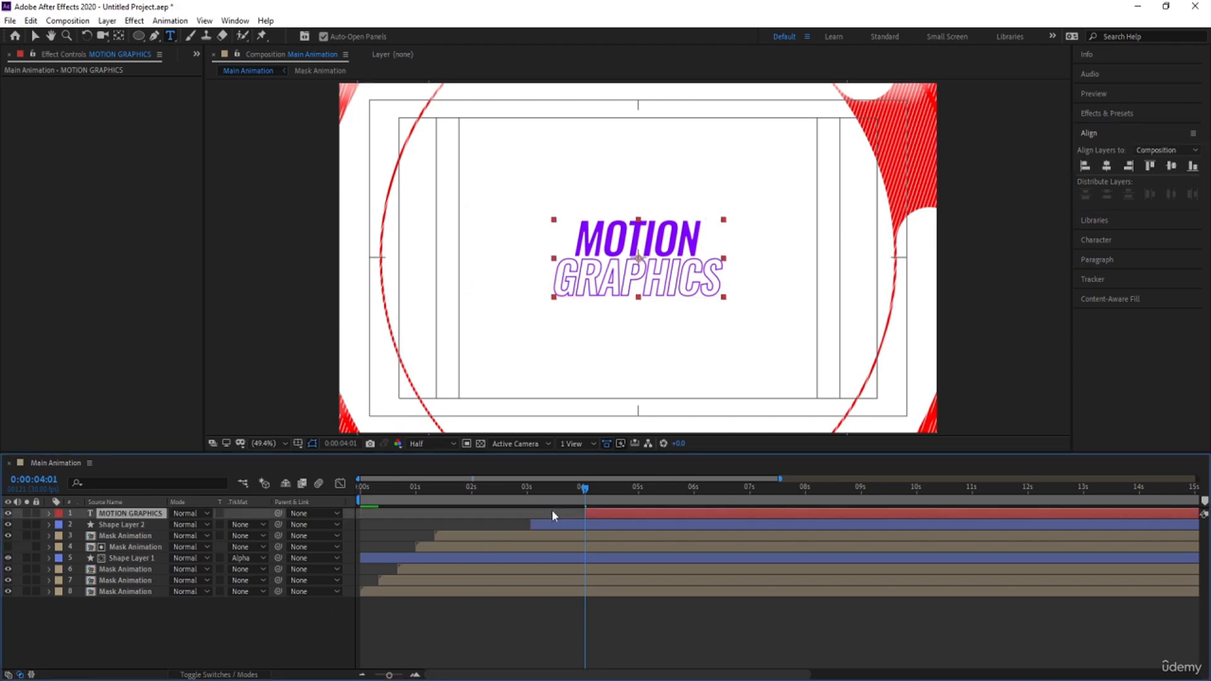
drag(548, 491, 515, 493)
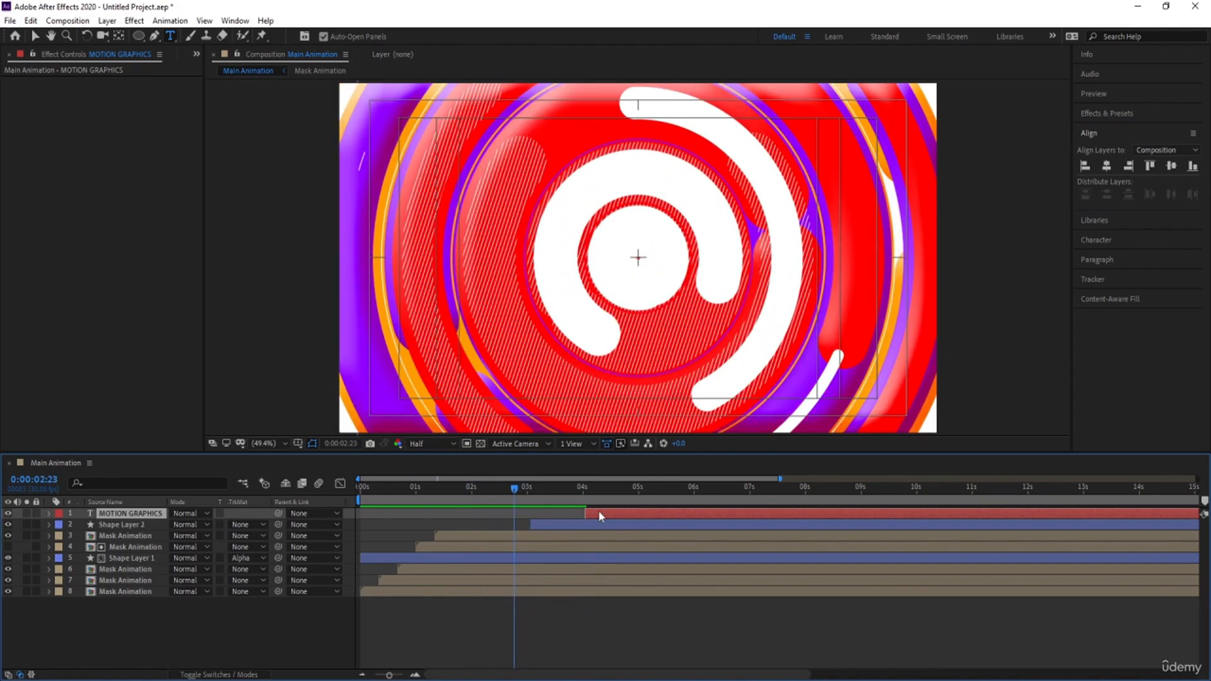
key(bracketleft)
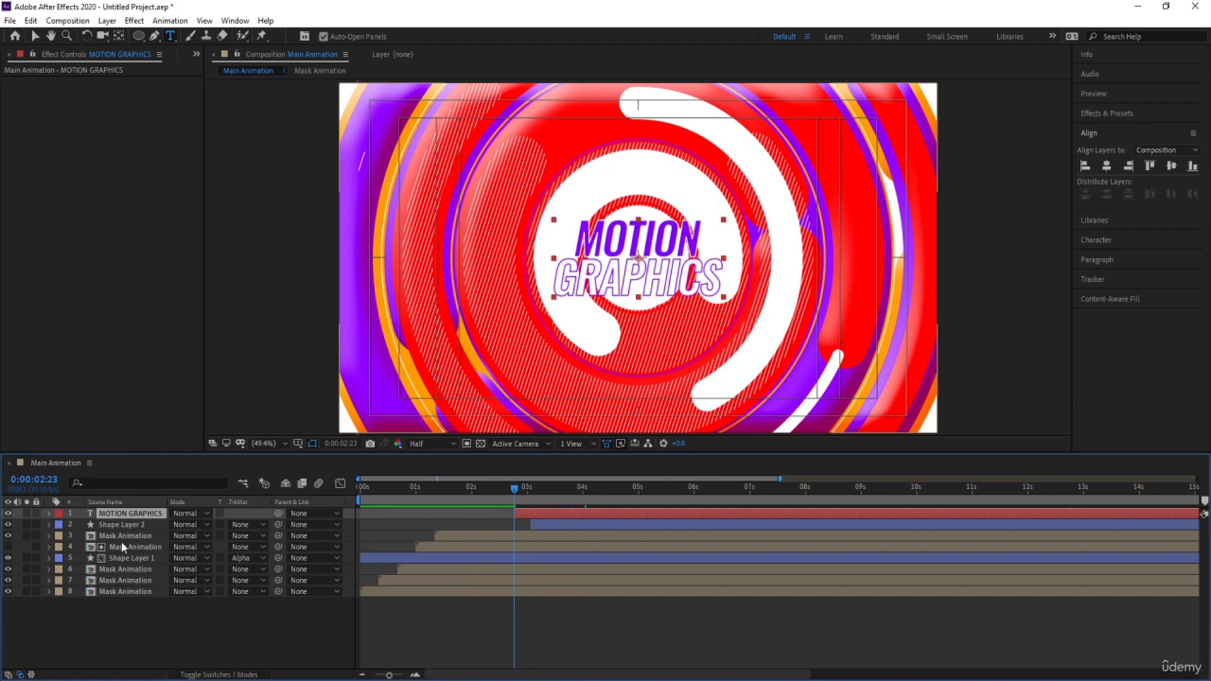
Duplicate the white Mask Animation above the title, starting at 0:00:02:23, and set it as the title's alpha matte
click(120, 536)
key(ctrl+d)
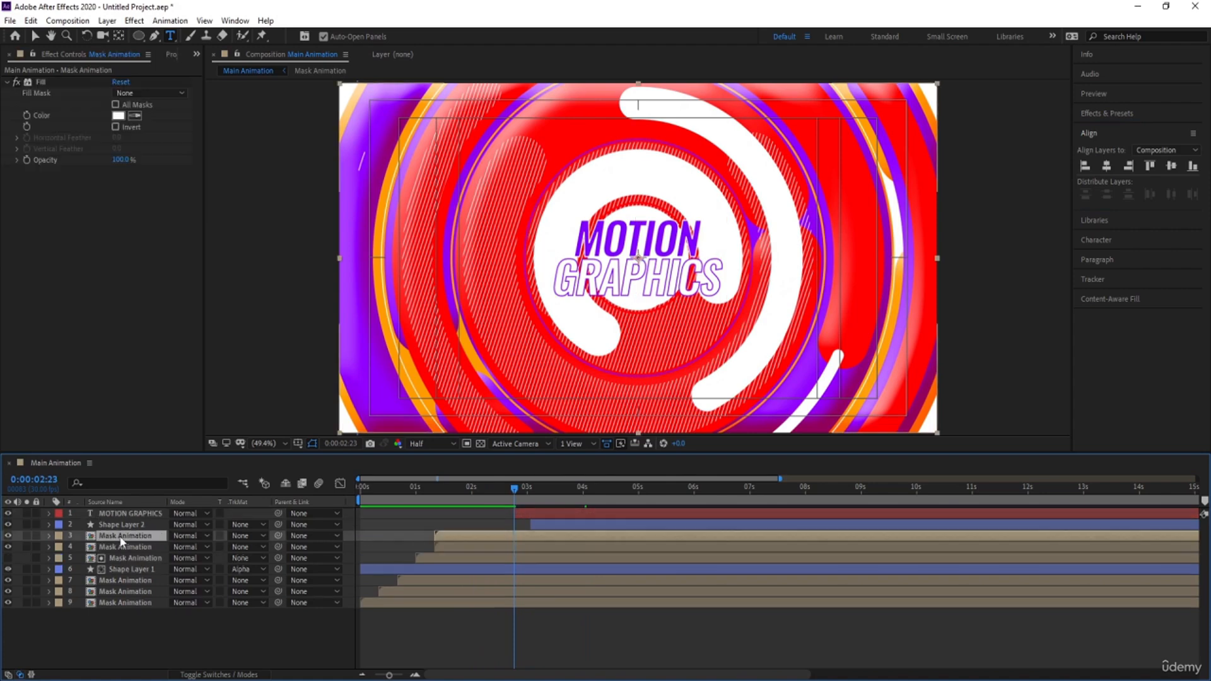
drag(119, 535, 113, 512)
key(bracketleft)
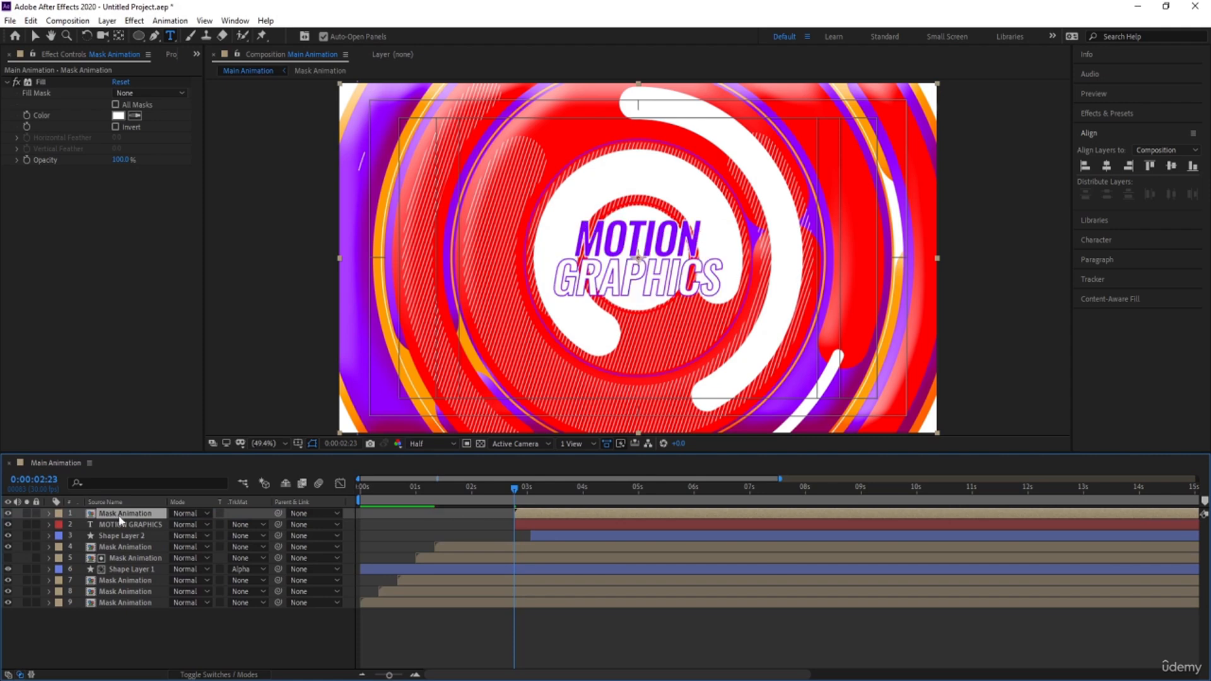
click(235, 524)
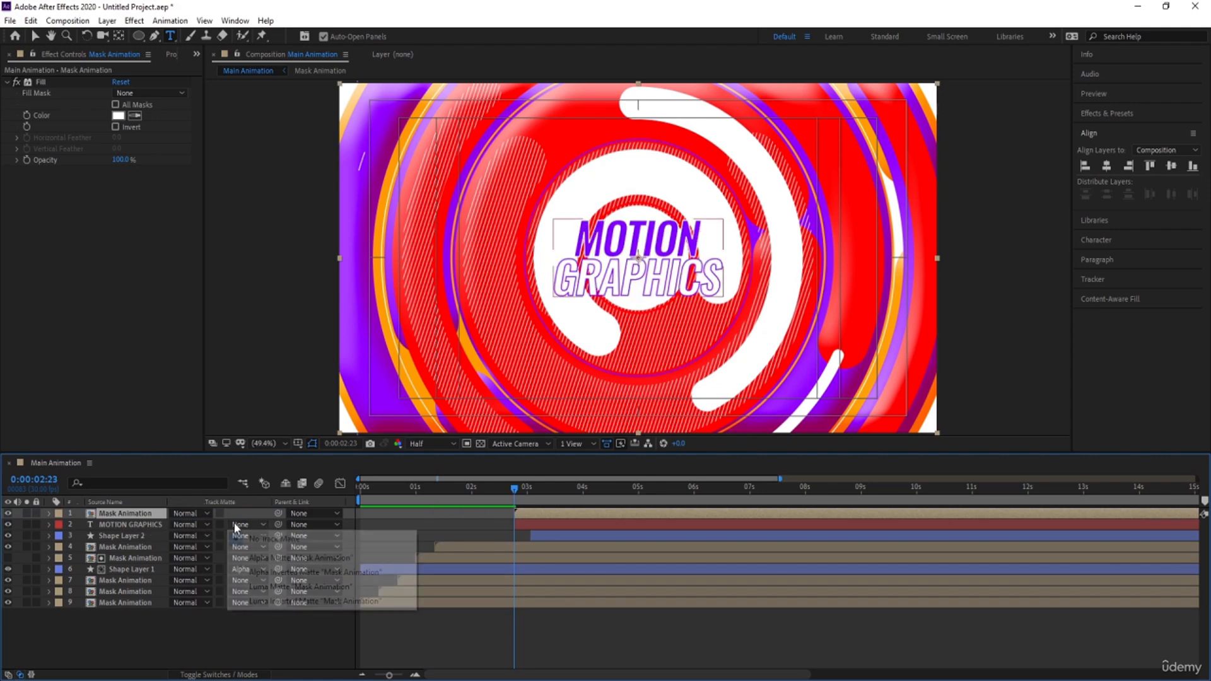
click(258, 558)
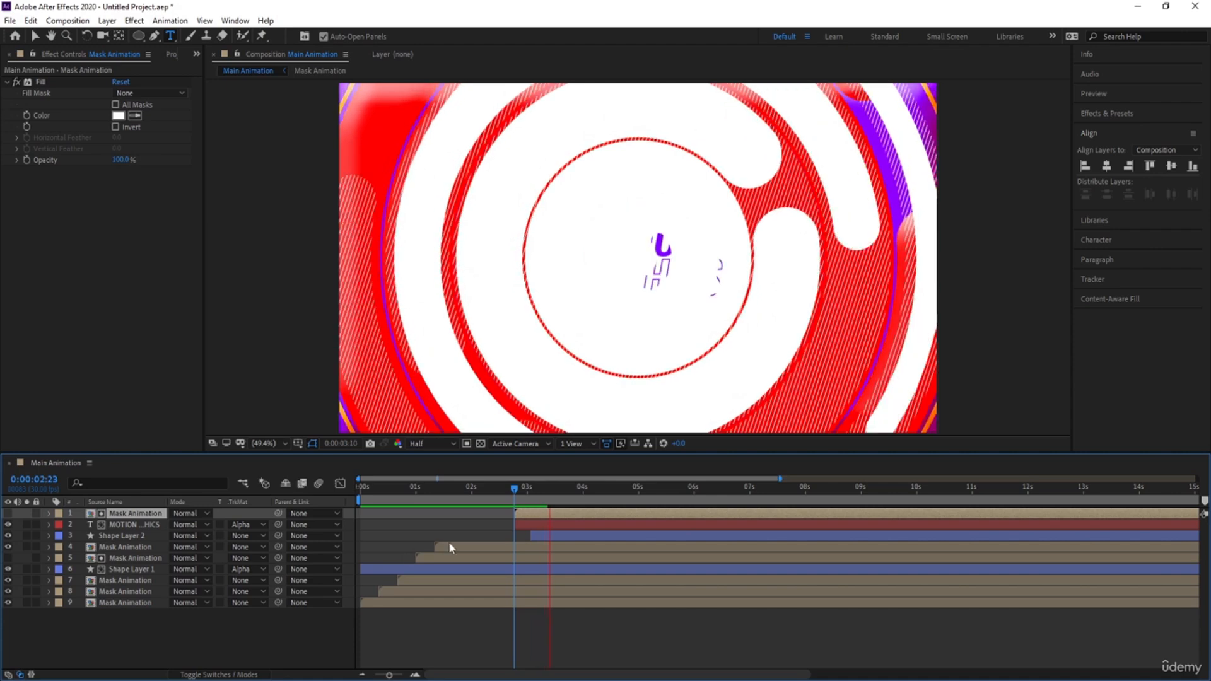
Shift the title and its matte layer together to start at about 2.4 seconds, and preview the reveal
key(space)
shift+click(551, 525)
drag(578, 523, 555, 521)
key(space)
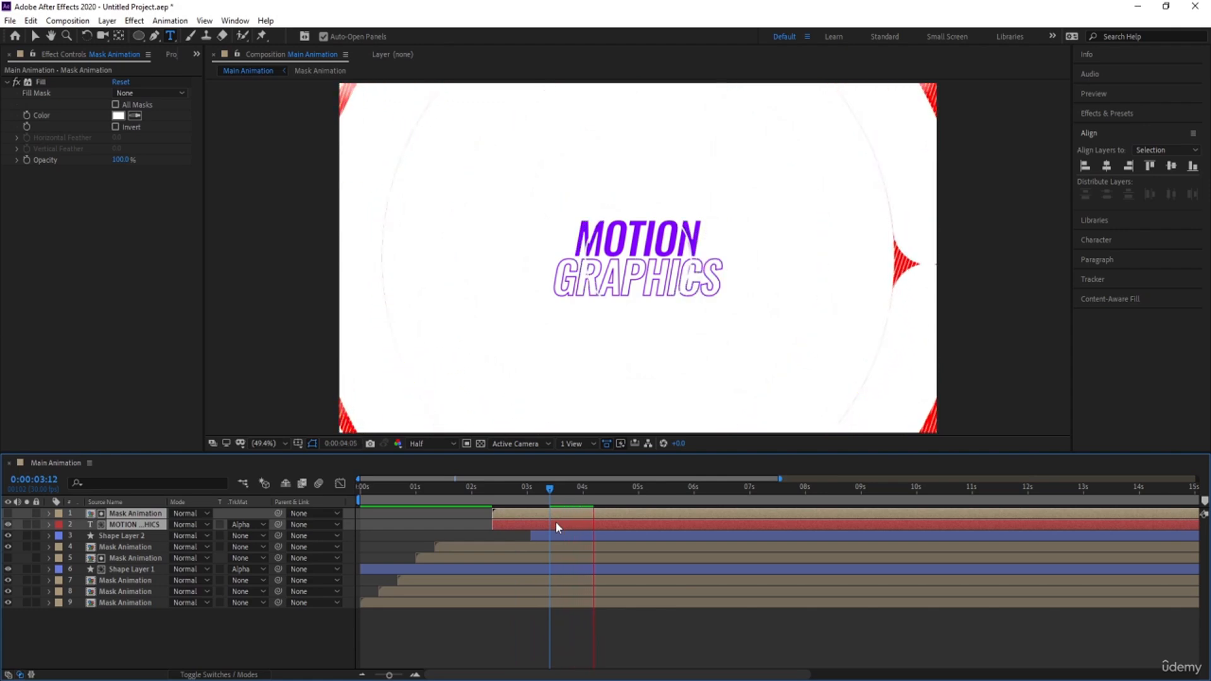
Scale the title layer up to 136% and preview the animation from the start
click(555, 521)
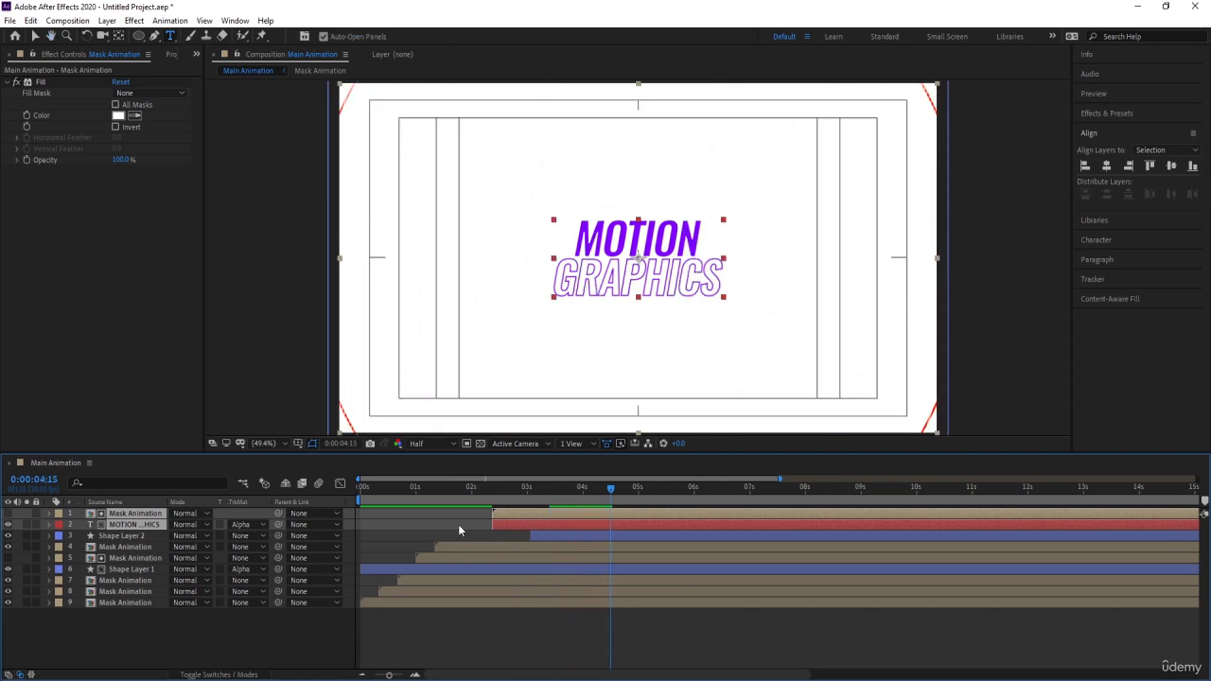
key(s)
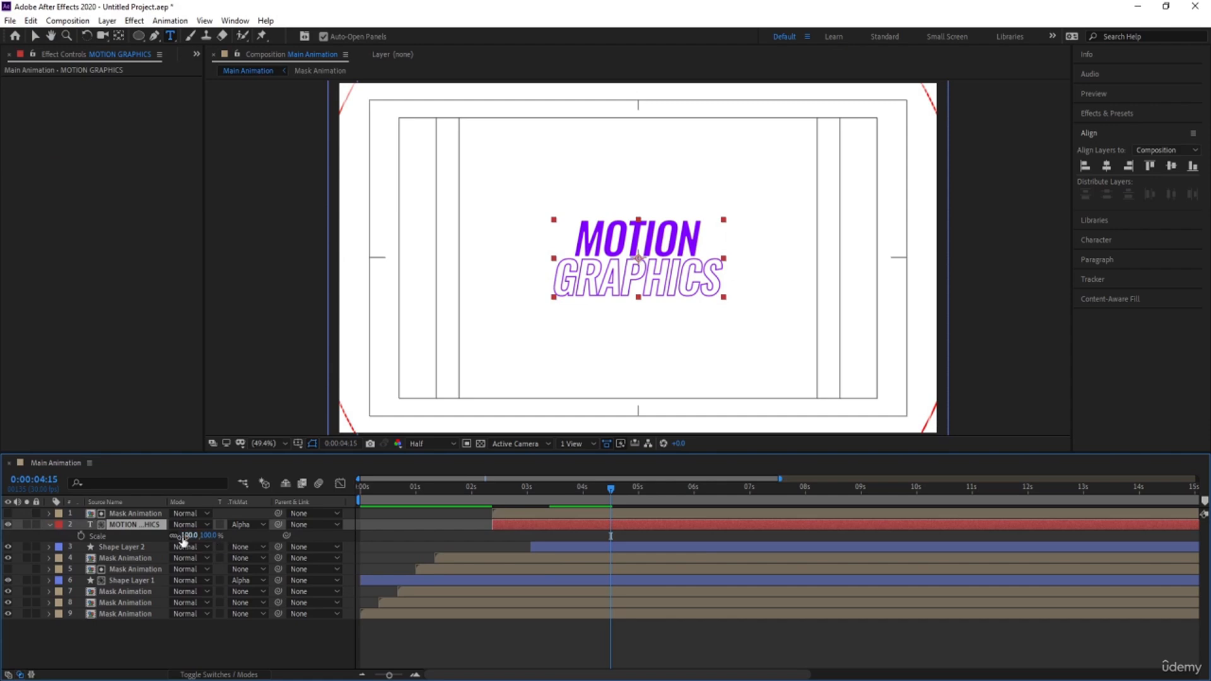
drag(184, 540, 198, 536)
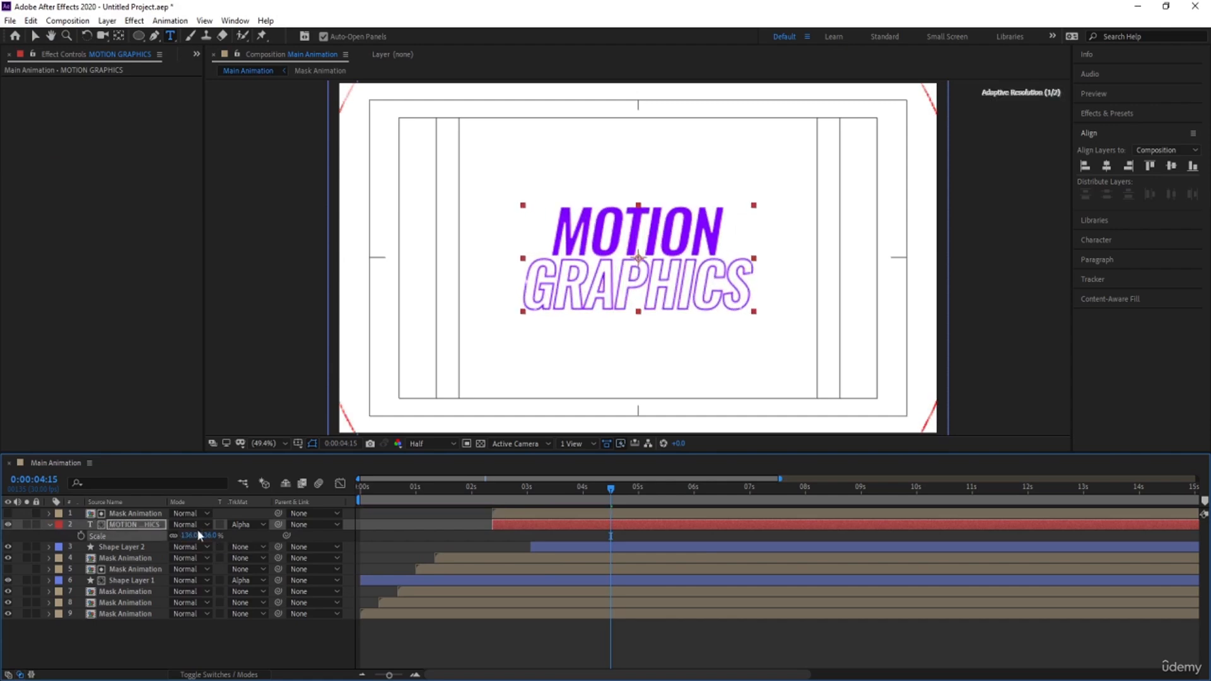
key(space)
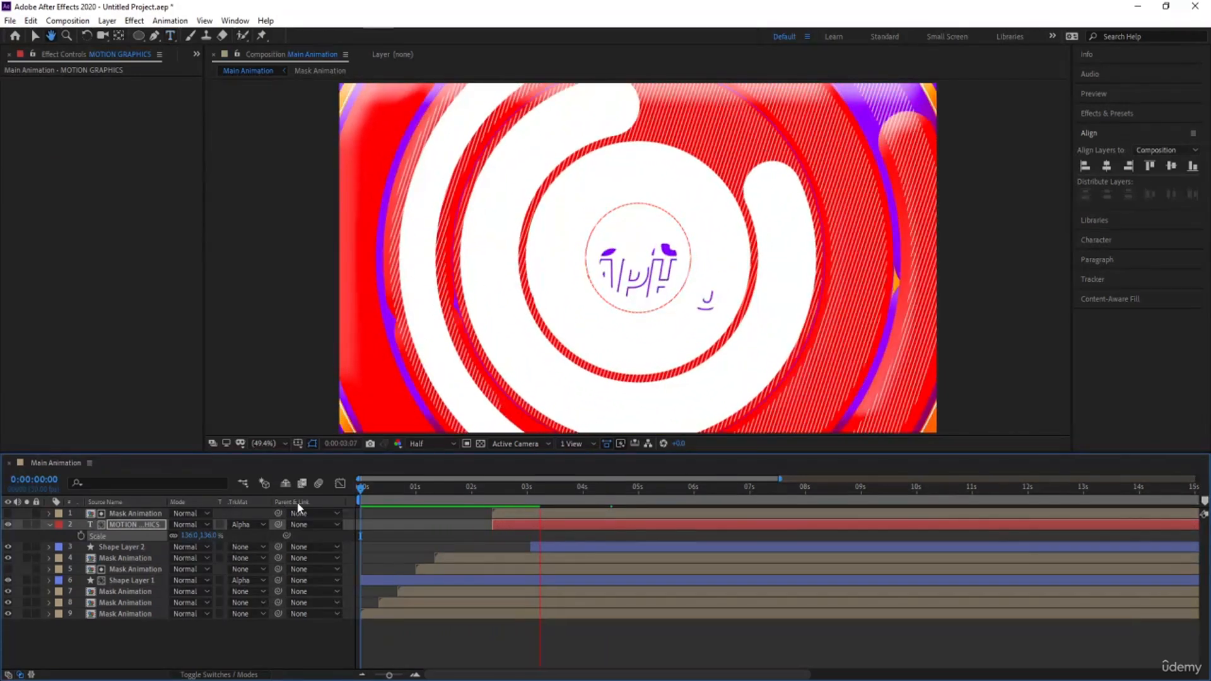
key(space)
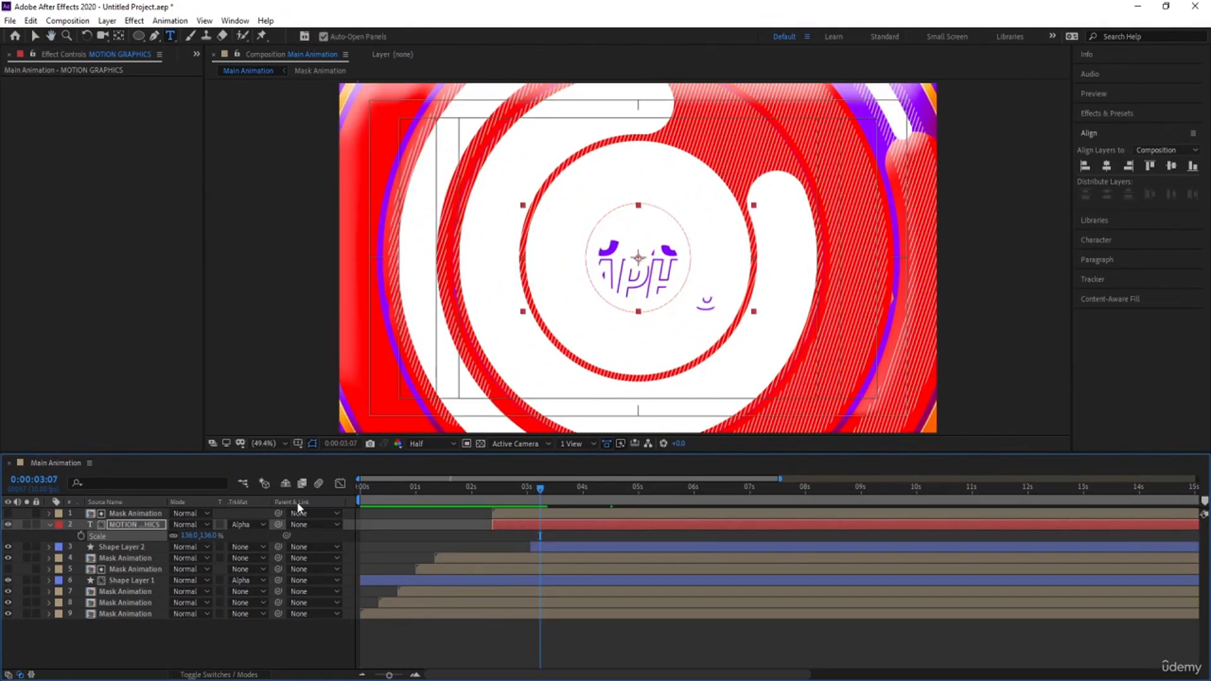
click(388, 522)
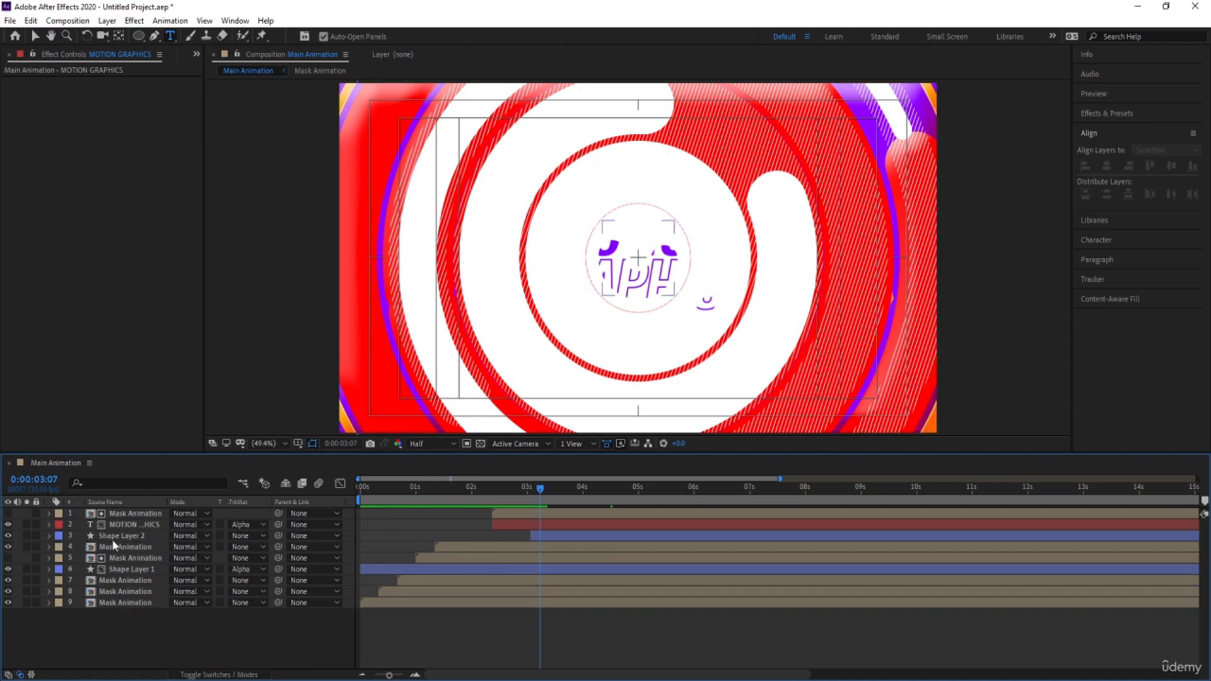
Pre-compose all layers from Shape Layer 2 down to the lowest Mask Animation into a composition named Part1
click(108, 578)
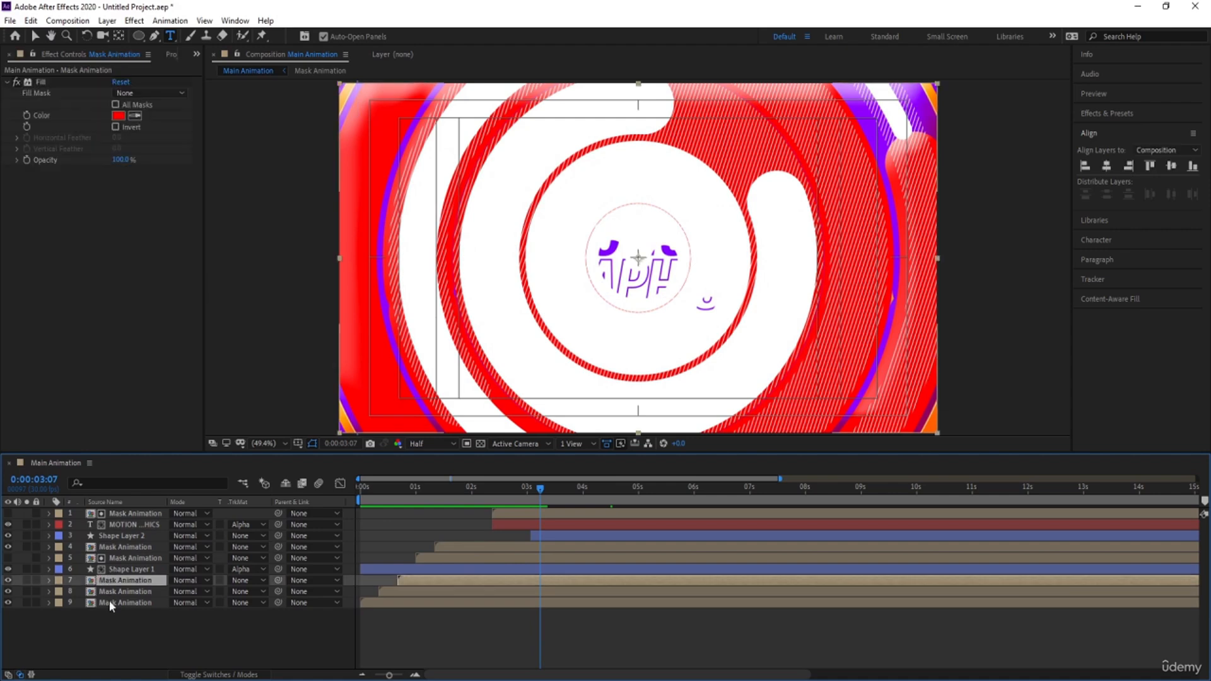
click(582, 536)
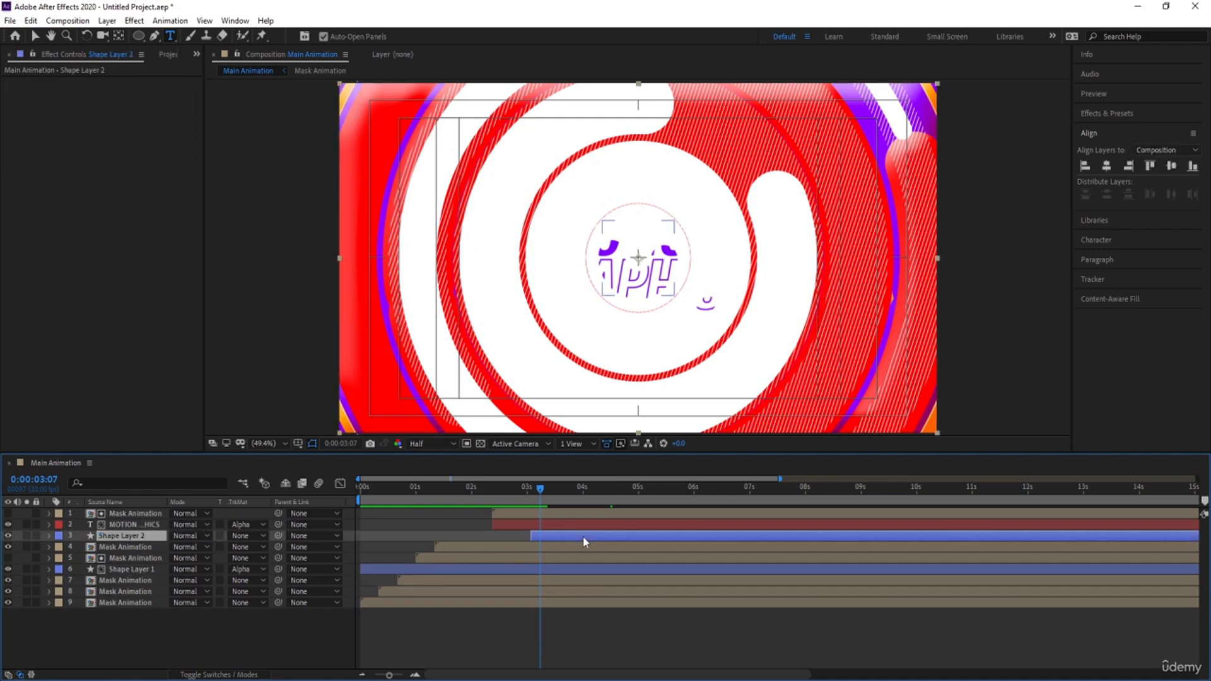
shift+click(144, 604)
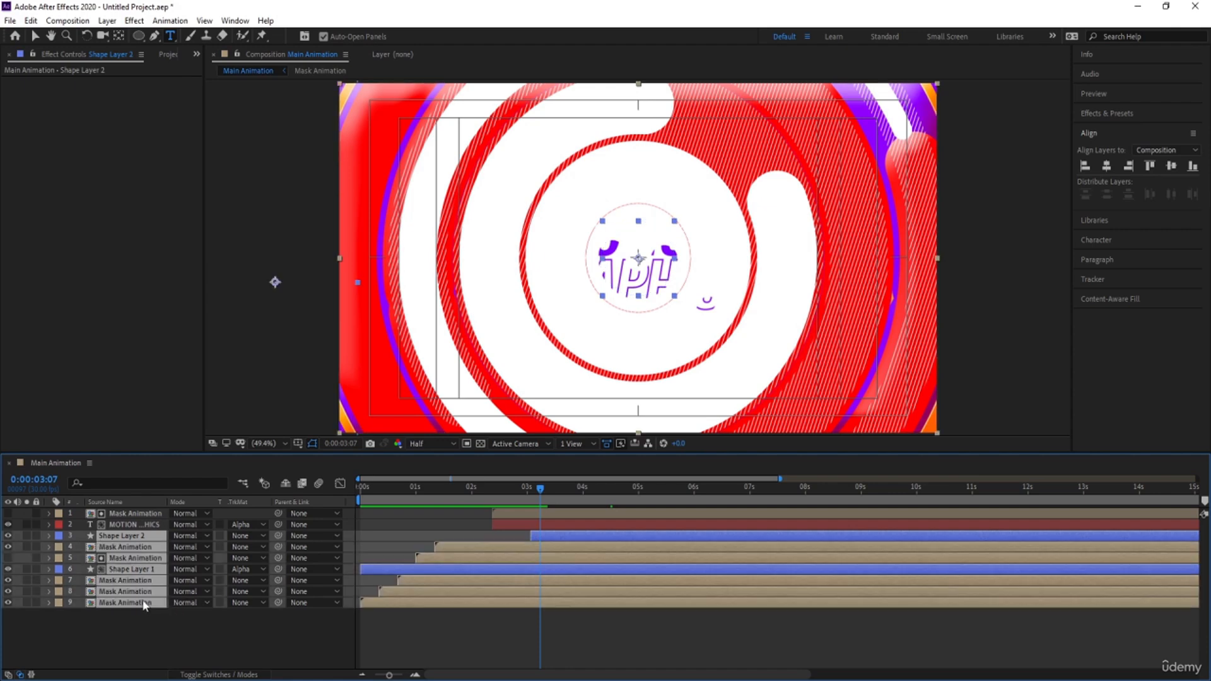
click(113, 526)
click(117, 515)
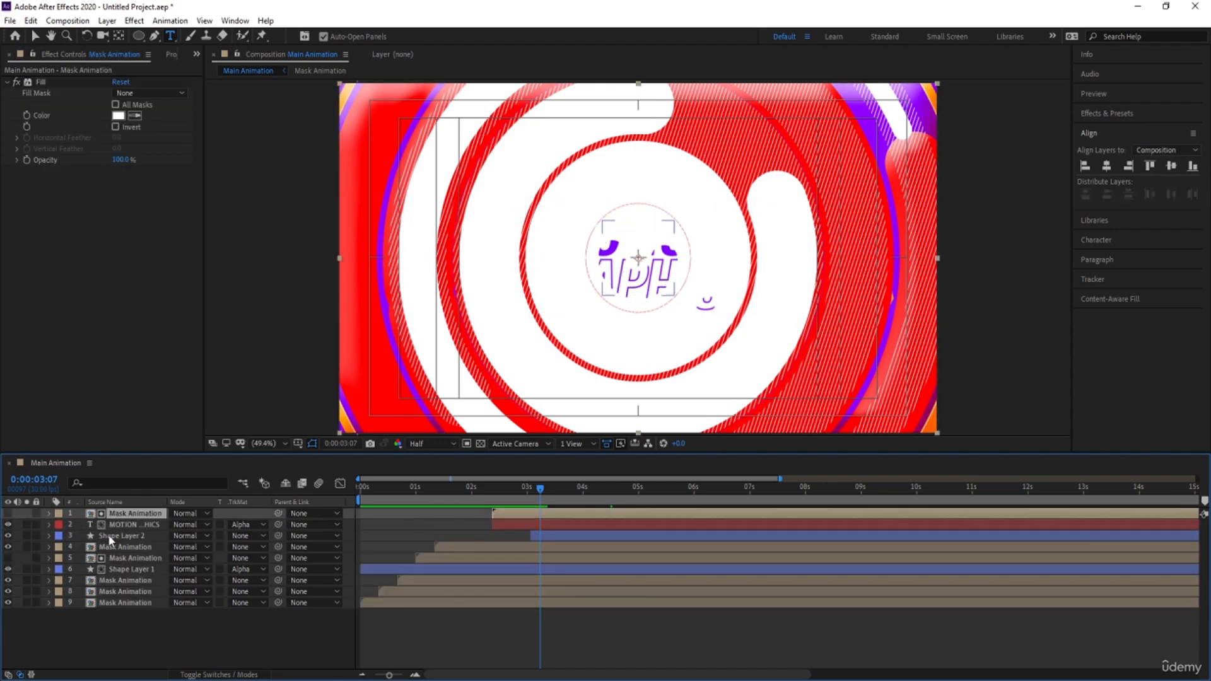
click(108, 535)
shift+click(117, 604)
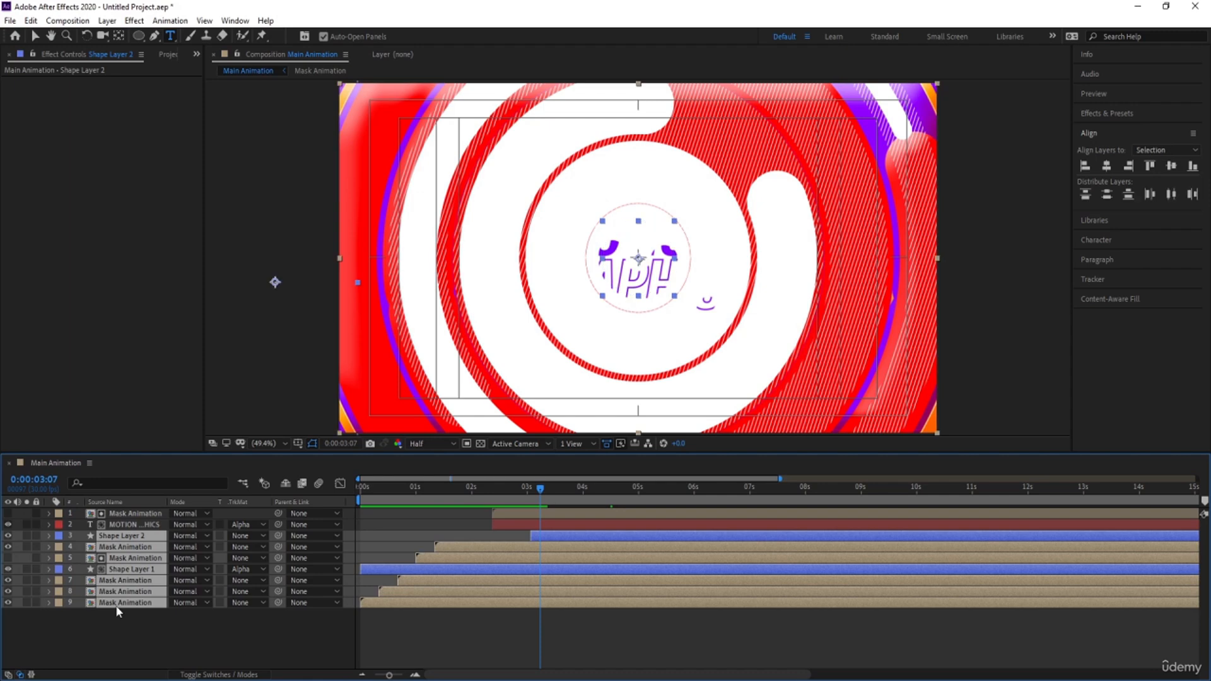
key(ctrl+shift+c)
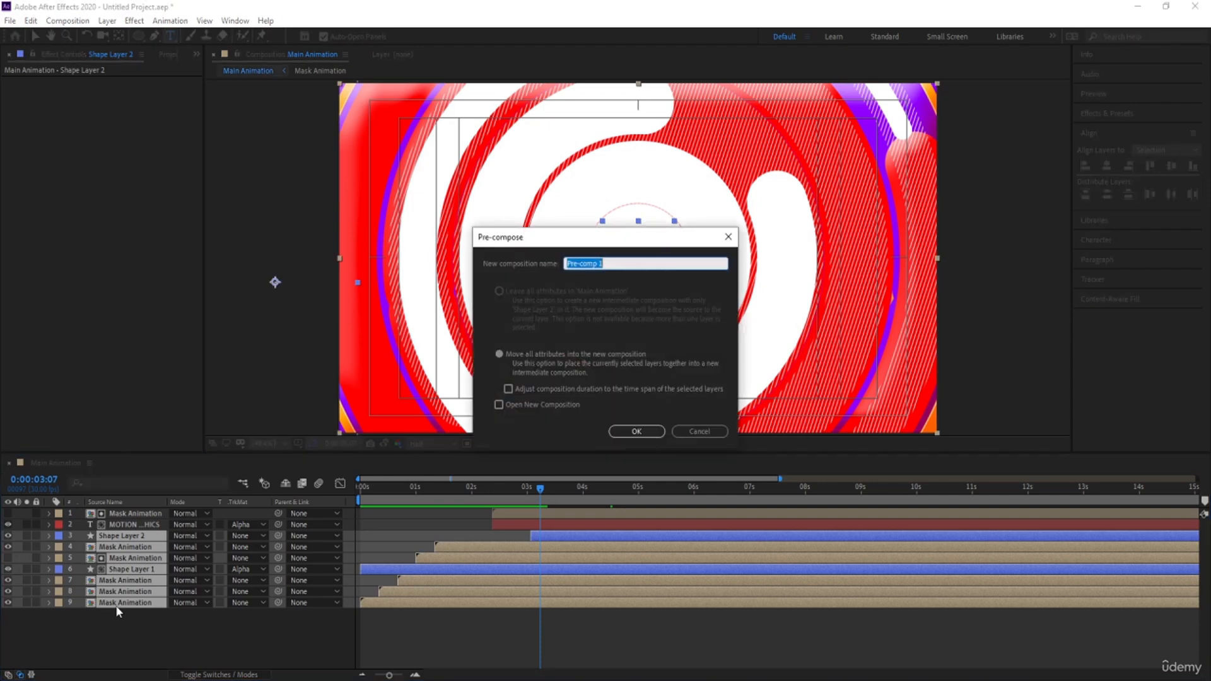
text(Part1)
key(Return)
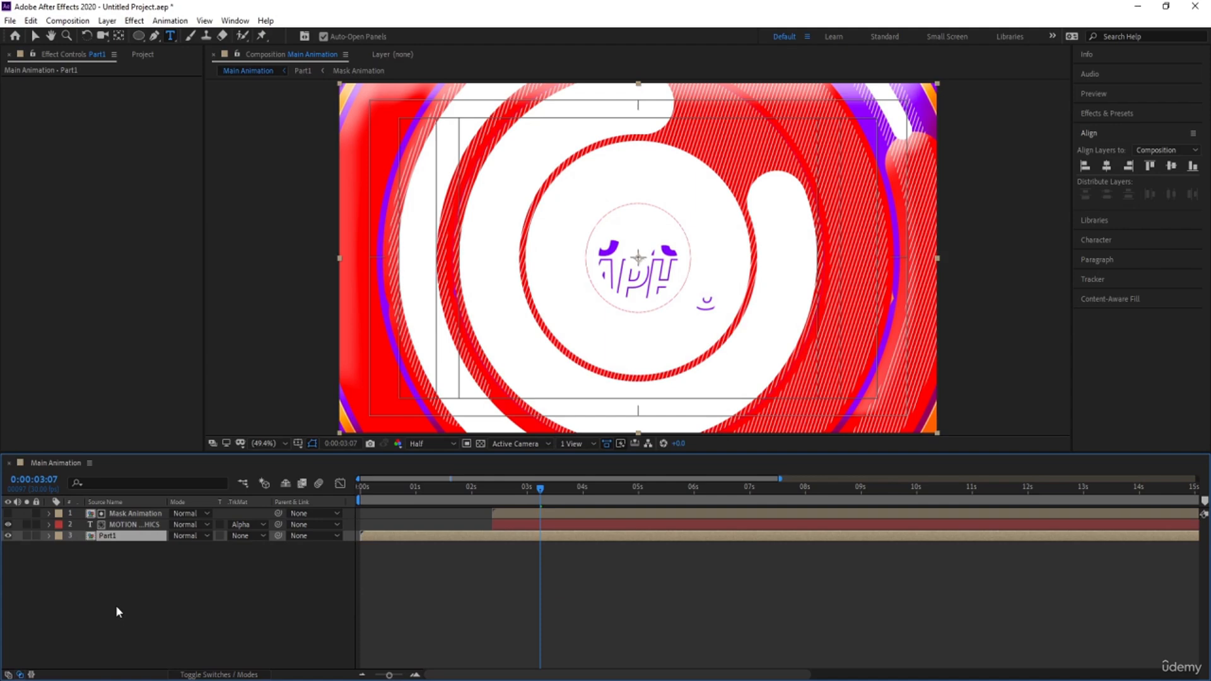
Duplicate the Part1 layer and trim the start of the upper copy to 0:00:02:29
key(ctrl+d)
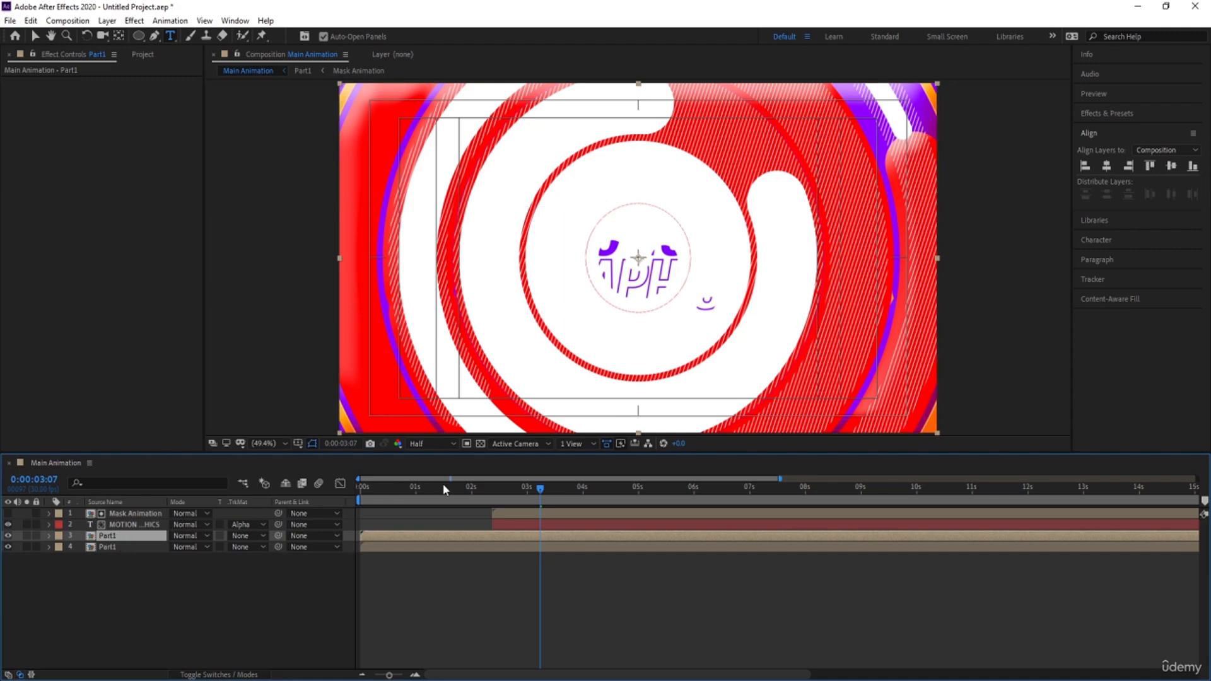
click(7, 535)
drag(455, 489, 514, 491)
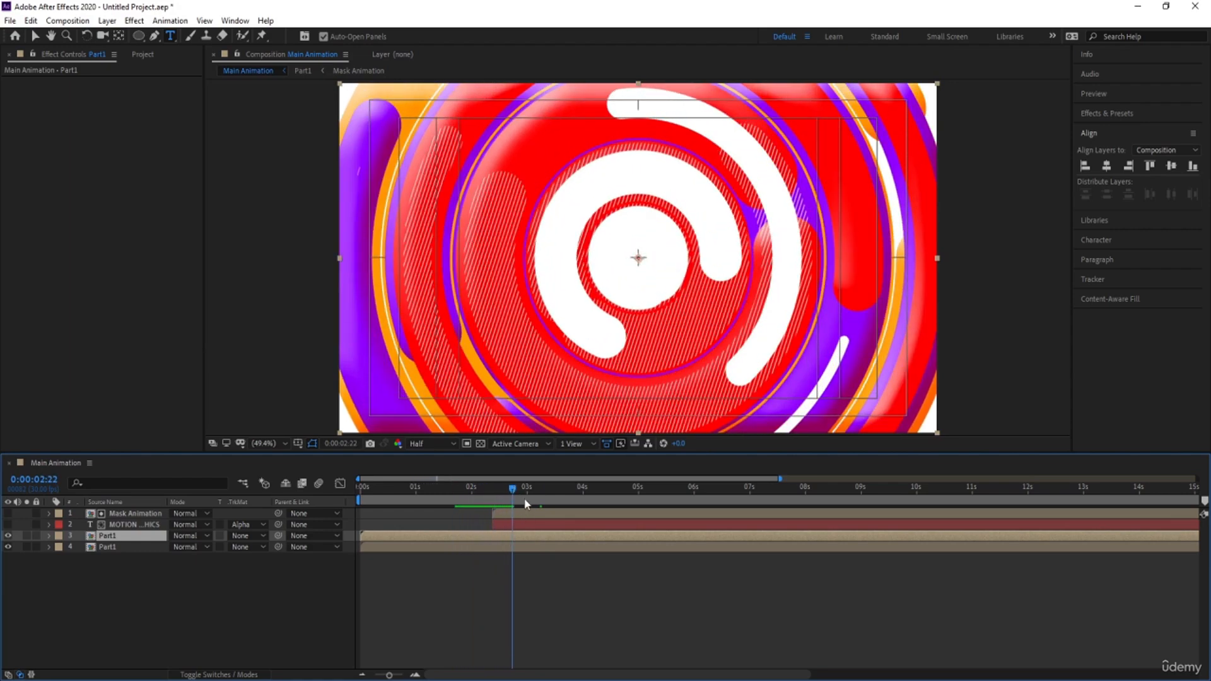
drag(512, 490, 526, 492)
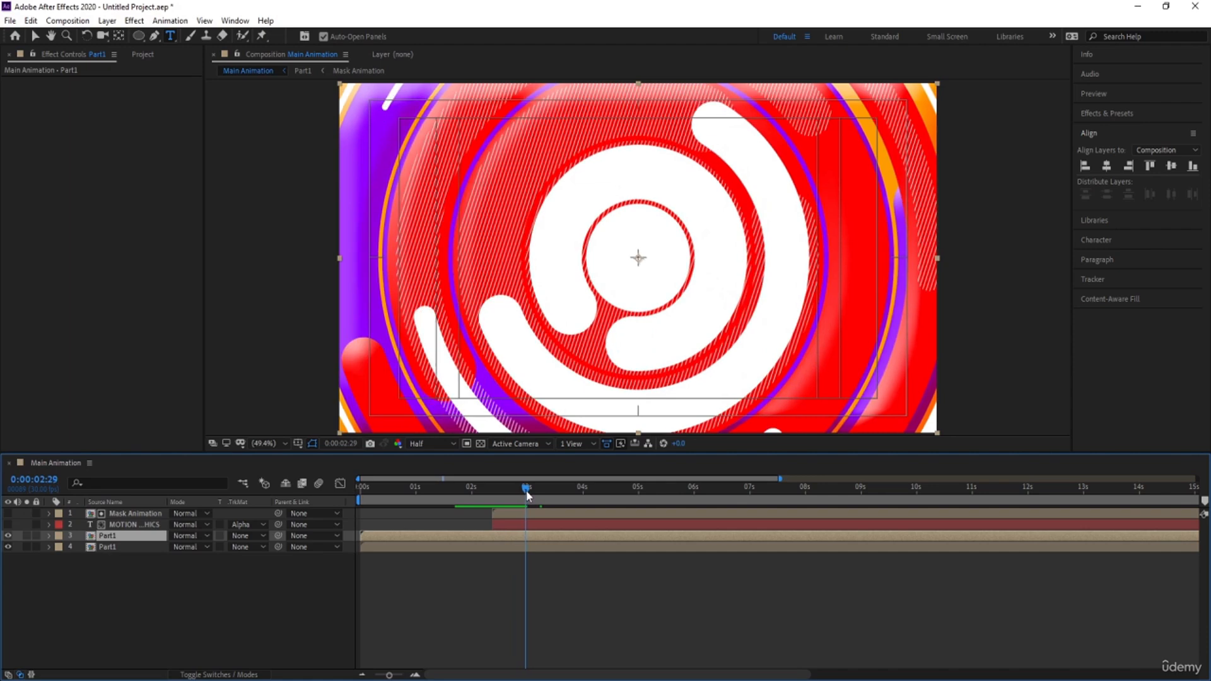
key(alt+bracketleft)
Duplicate the MOTION GRAPHICS title, placing the copy directly above the trimmed Part1 layer with no track matte of its own
click(113, 527)
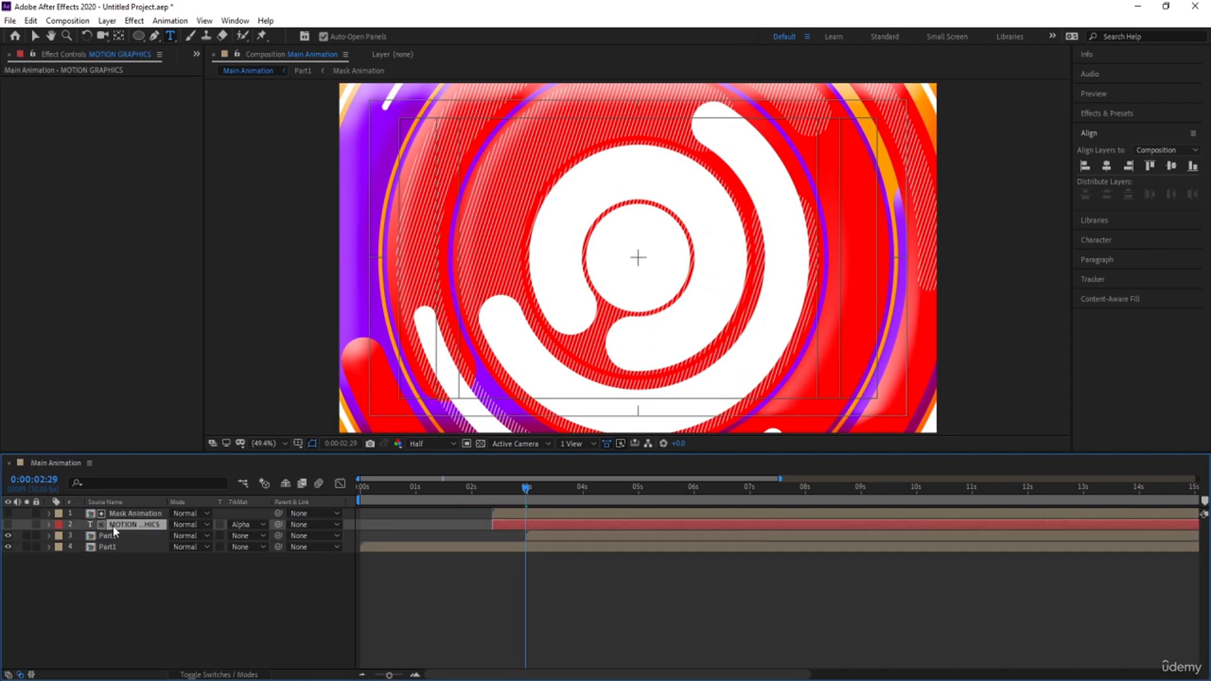
key(ctrl+d)
drag(116, 518, 125, 537)
click(233, 537)
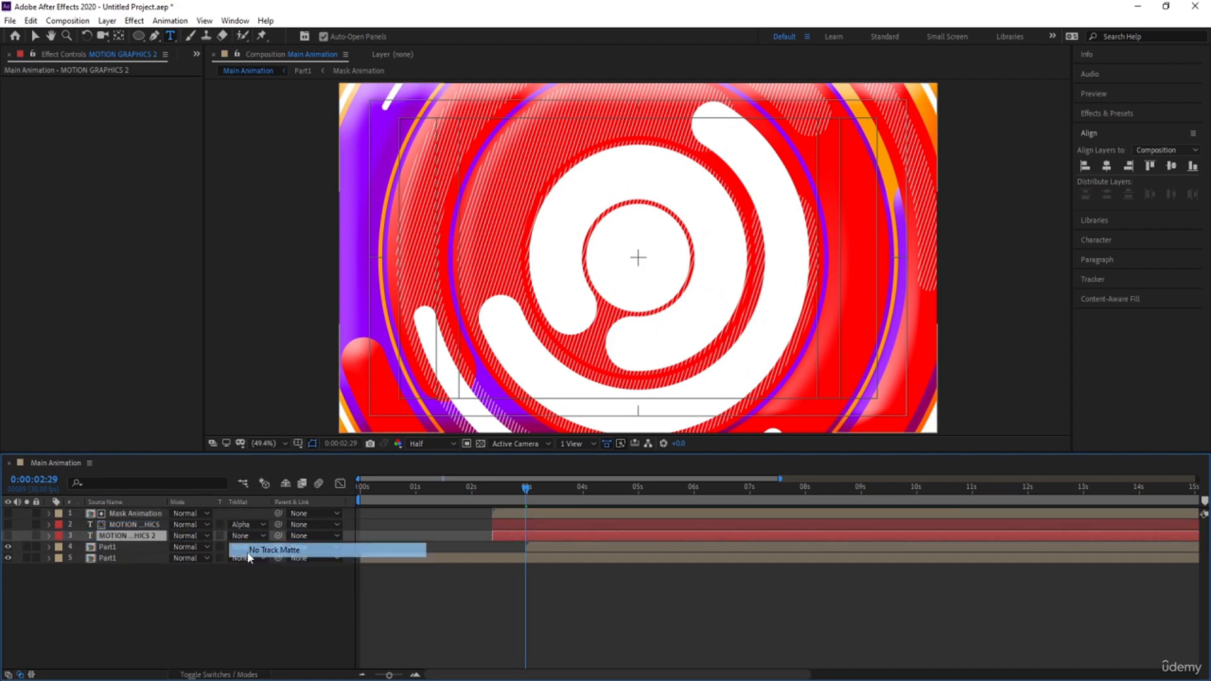
click(249, 551)
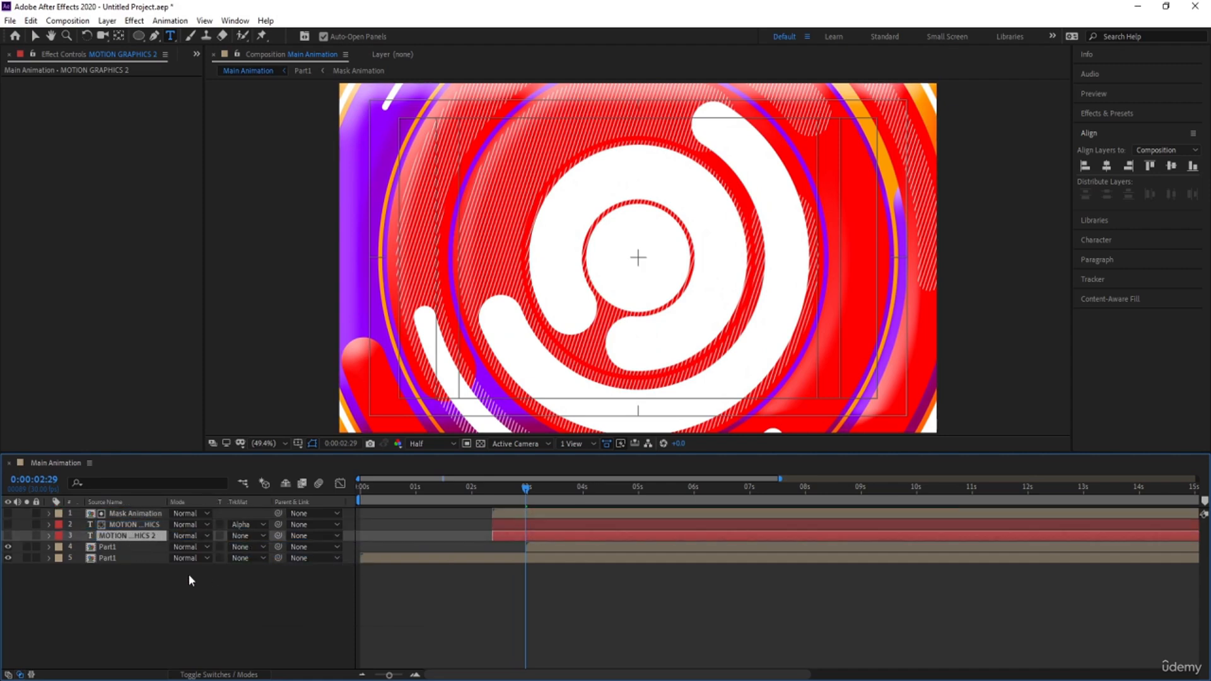
Set the duplicate title as the alpha matte of the upper Part1 layer
click(107, 550)
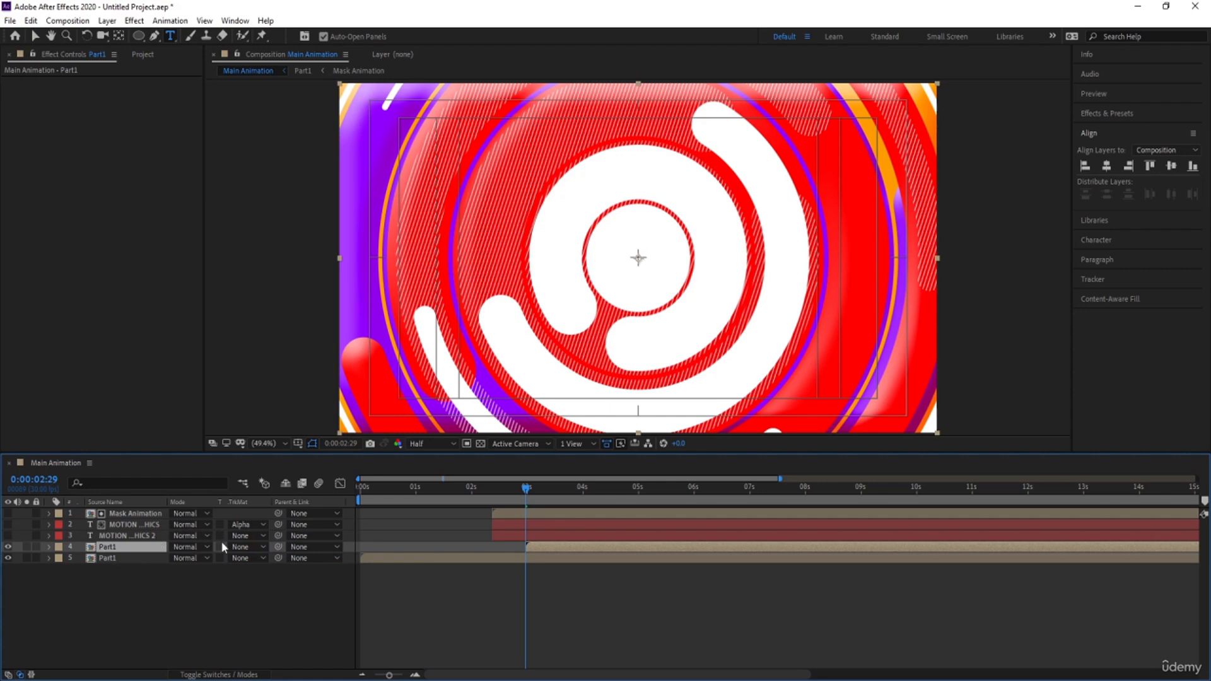
click(263, 547)
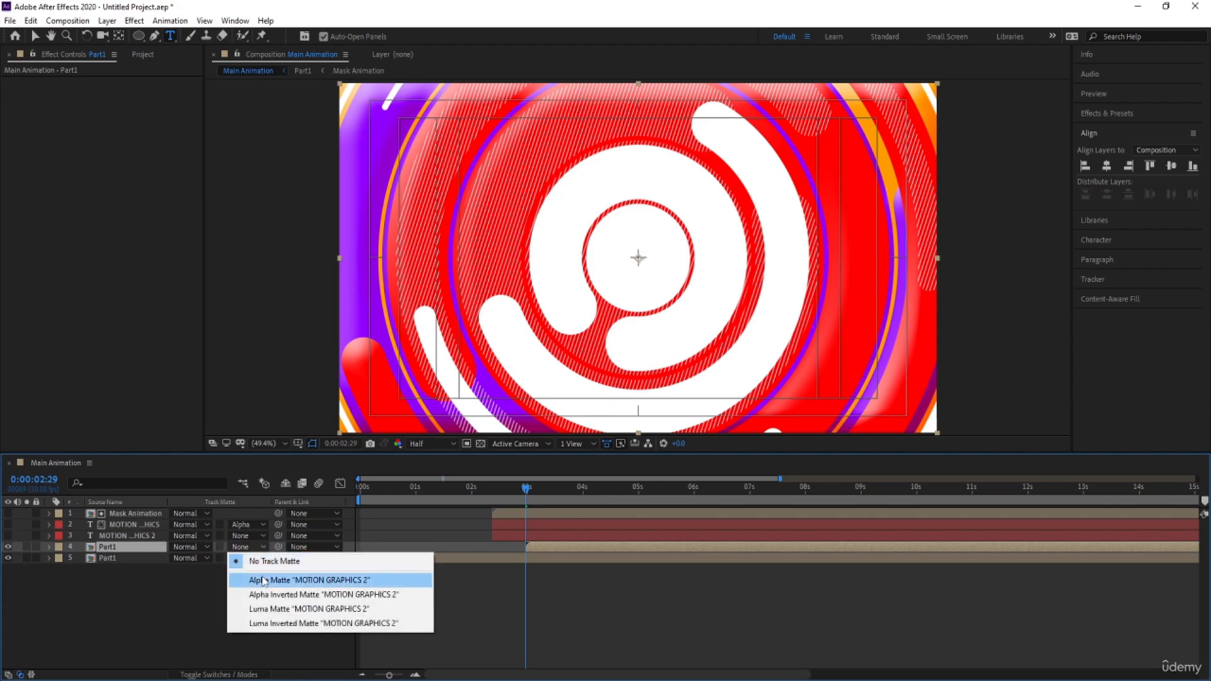
click(264, 580)
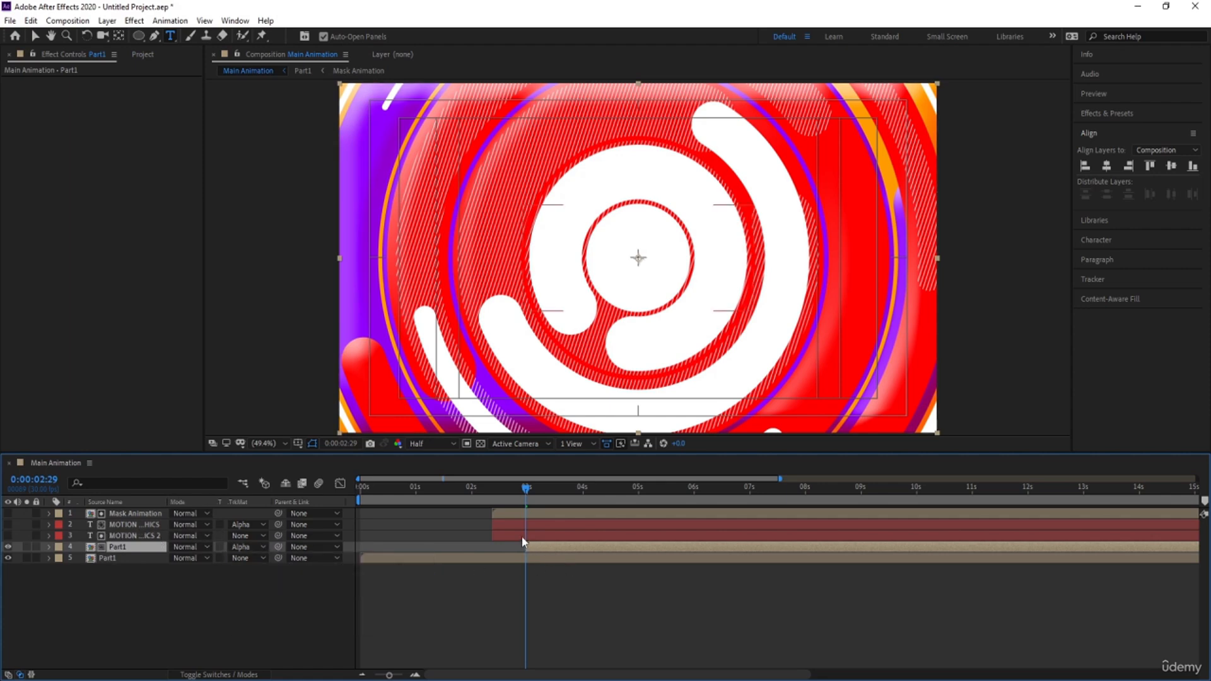
Trim the start of the duplicate title to 0:00:02:29 and preview the textured title reveal
click(521, 536)
key(alt+bracketleft)
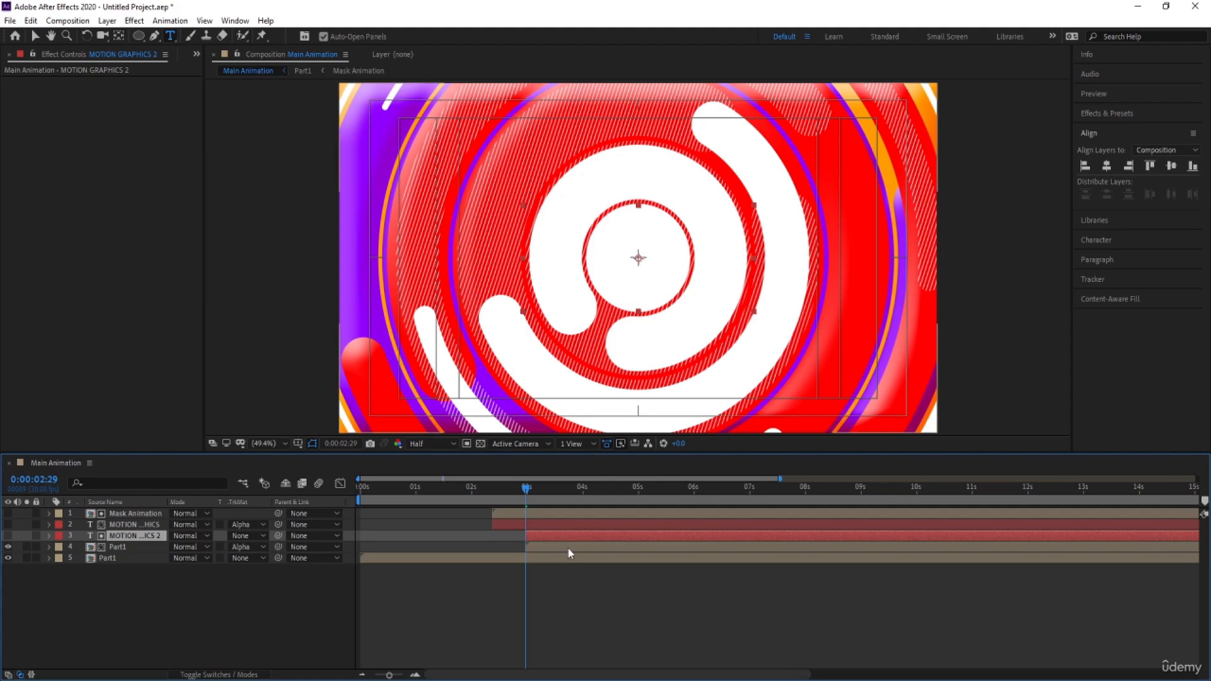
key(space)
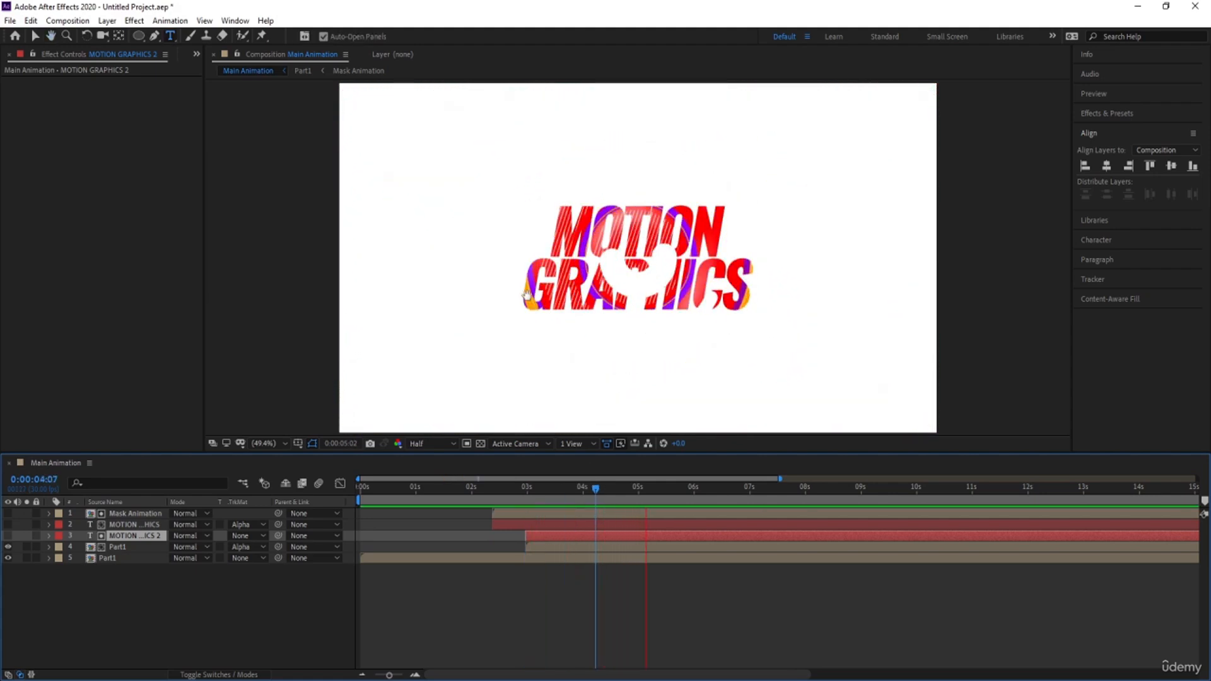
click(534, 493)
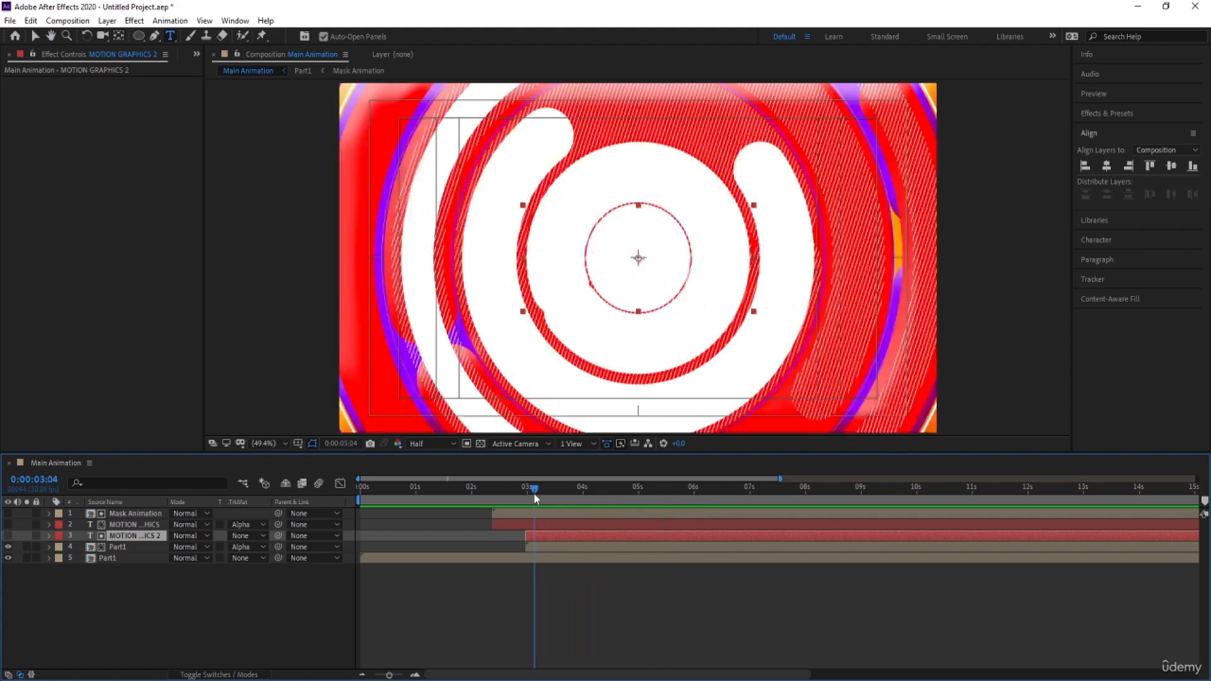
Shift the duplicate title and the upper Part1 layer together to start at 0:00:02:17, and preview the result
drag(533, 493, 504, 489)
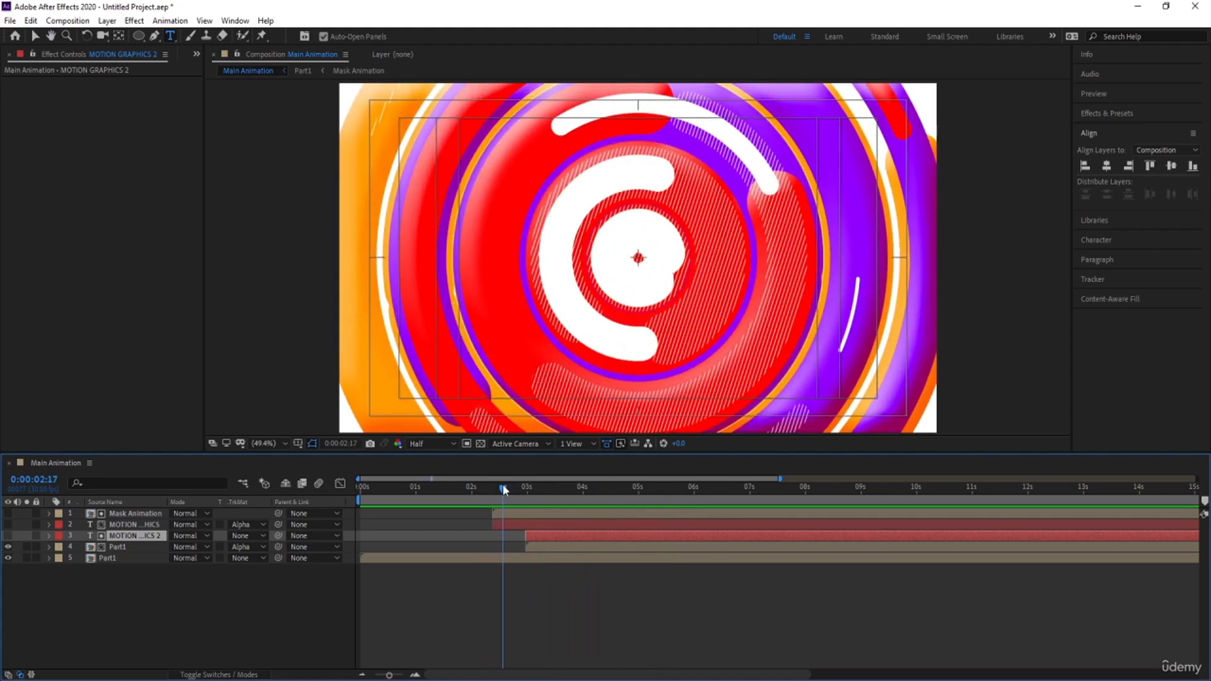
mouse_move(539, 547)
mouse_down()
mouse_move(566, 547)
mouse_move(544, 546)
mouse_up()
key(space)
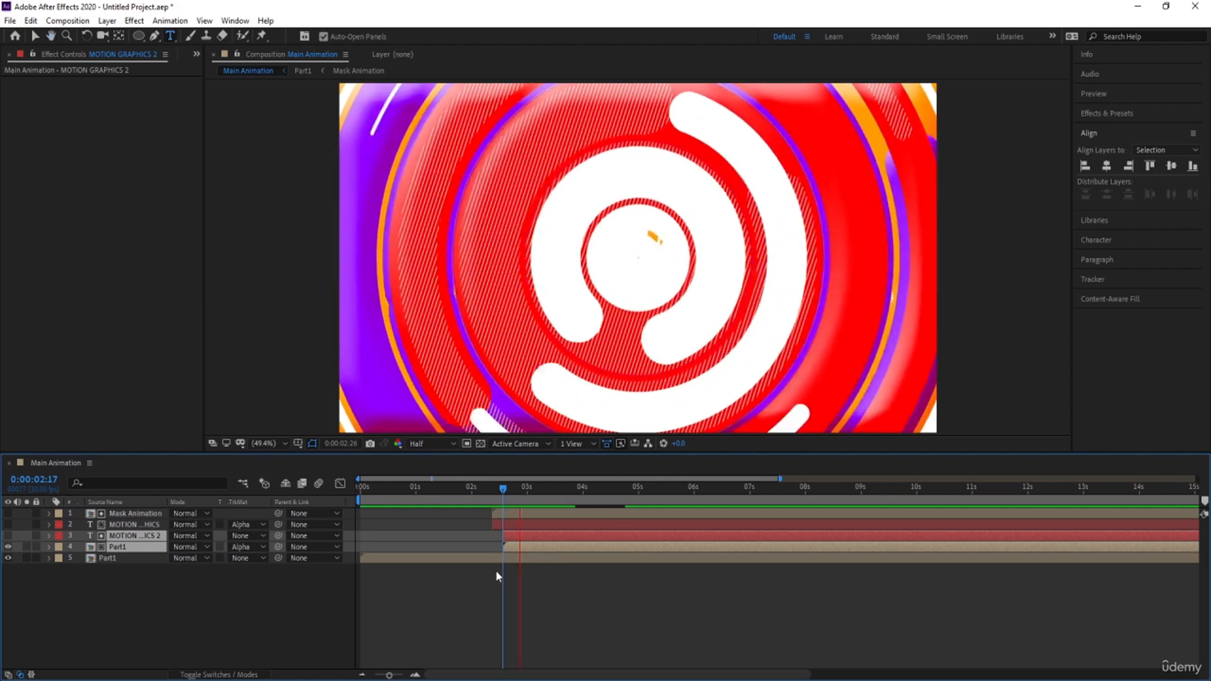
key(space)
key(space)
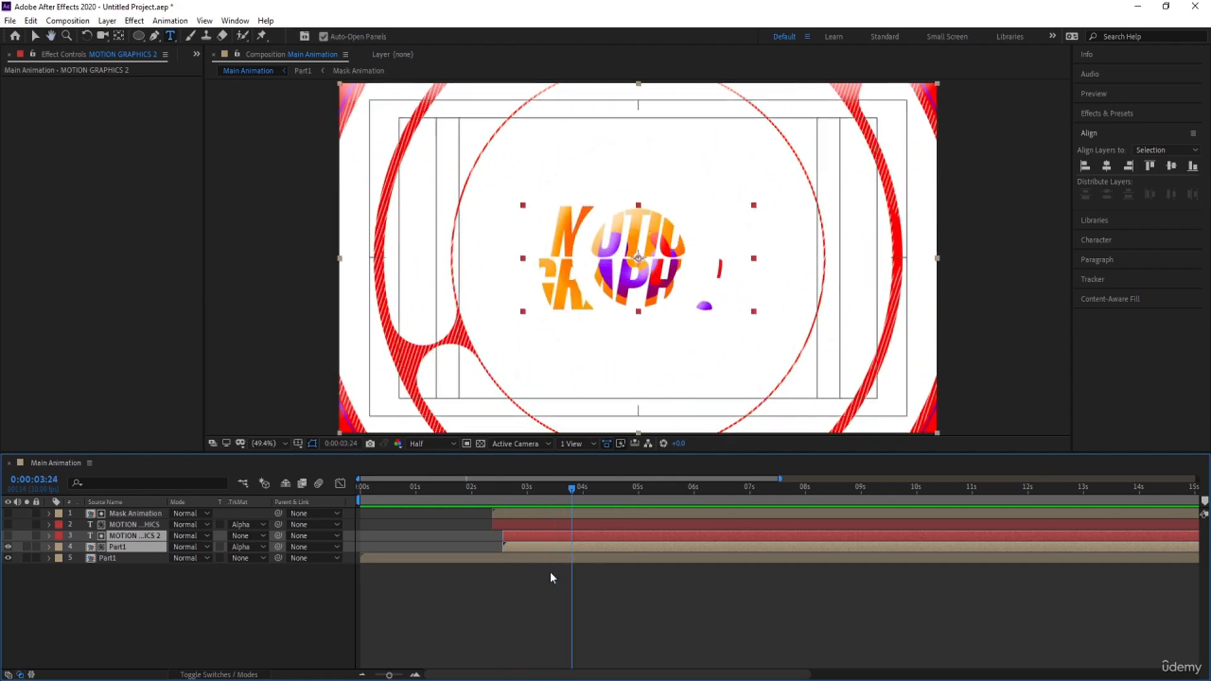
Shift the original title and its Mask Animation matte to start at about 0:00:03:24, make the title visible, and preview the composition
click(550, 572)
click(585, 511)
shift+click(578, 525)
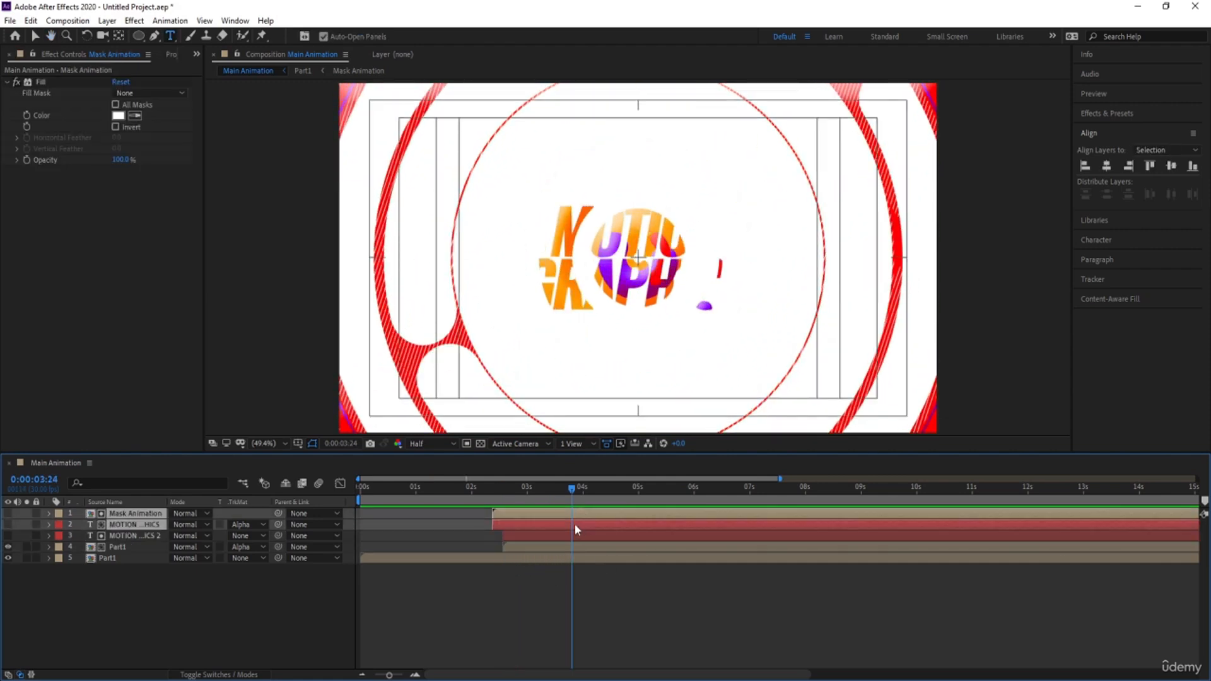
drag(513, 515, 593, 514)
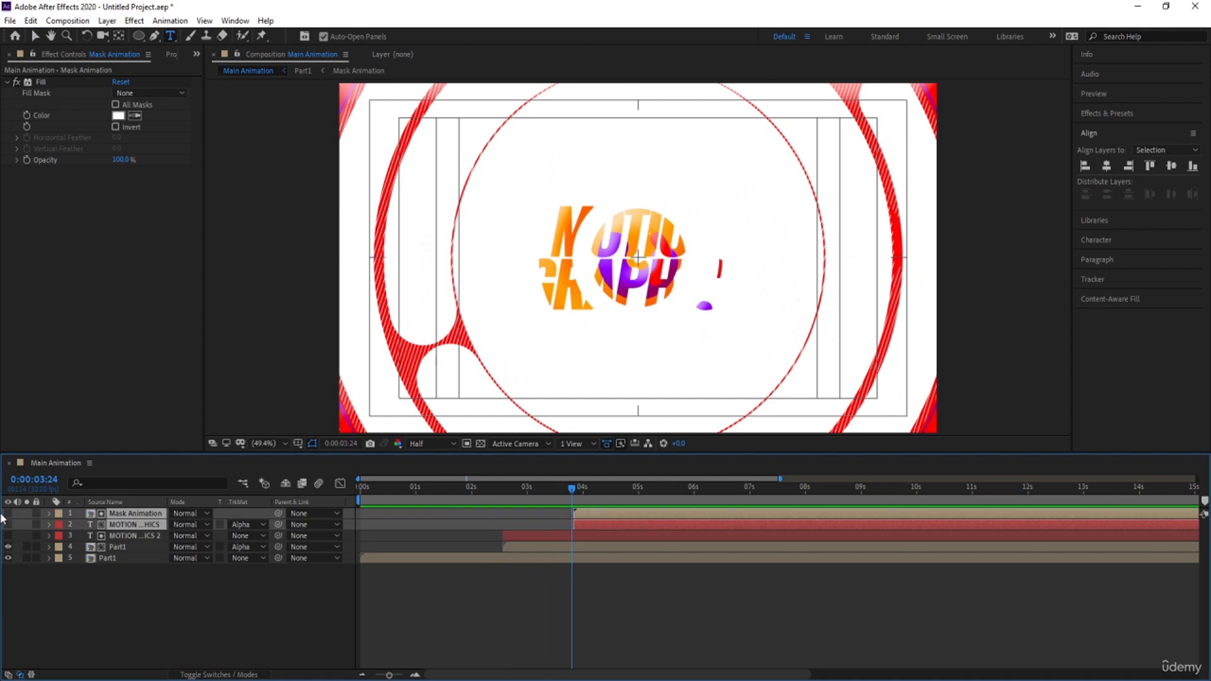
click(37, 599)
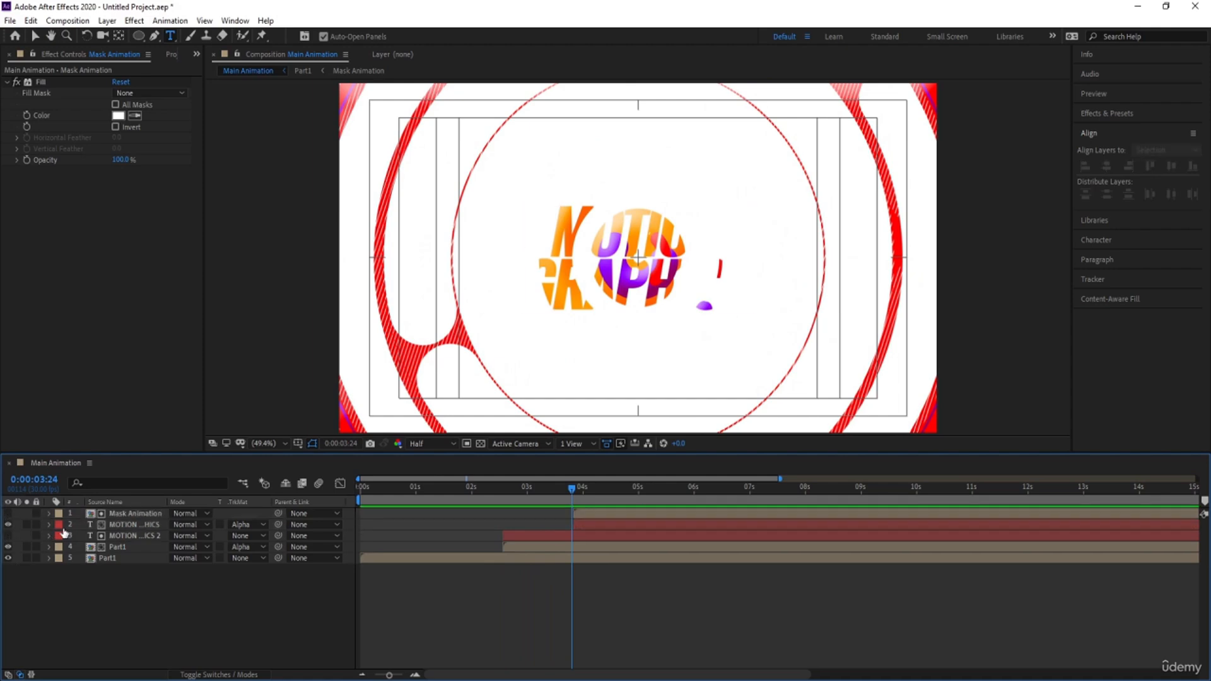
key(space)
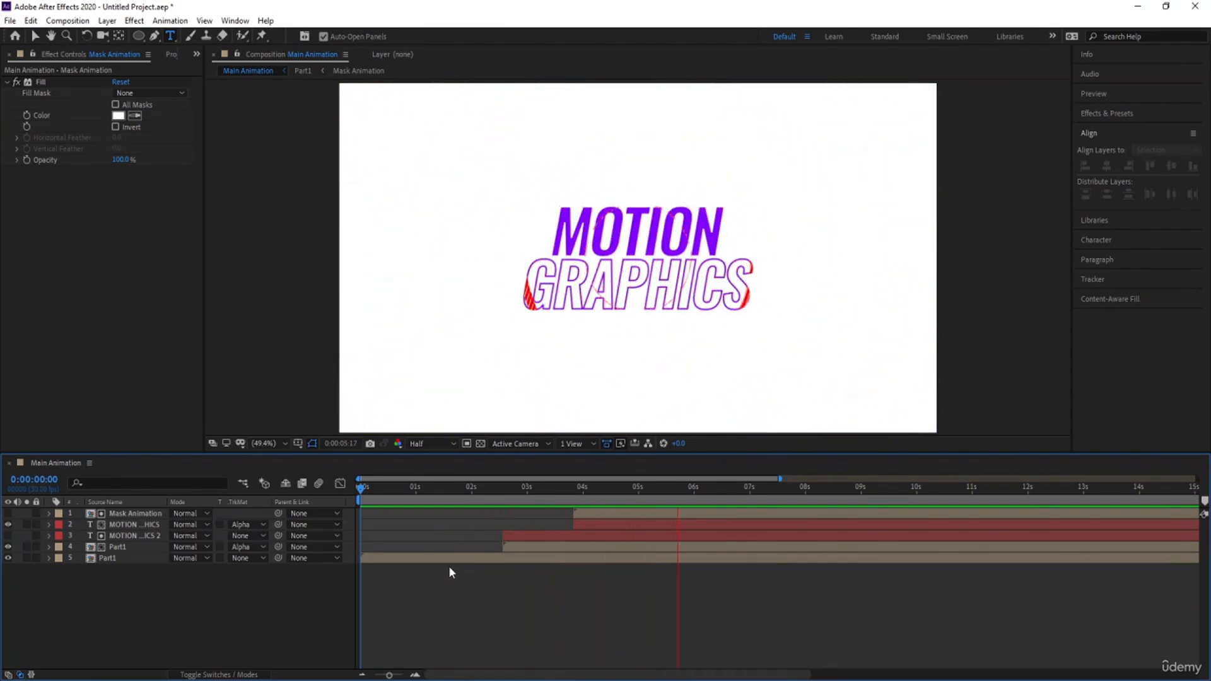
key(space)
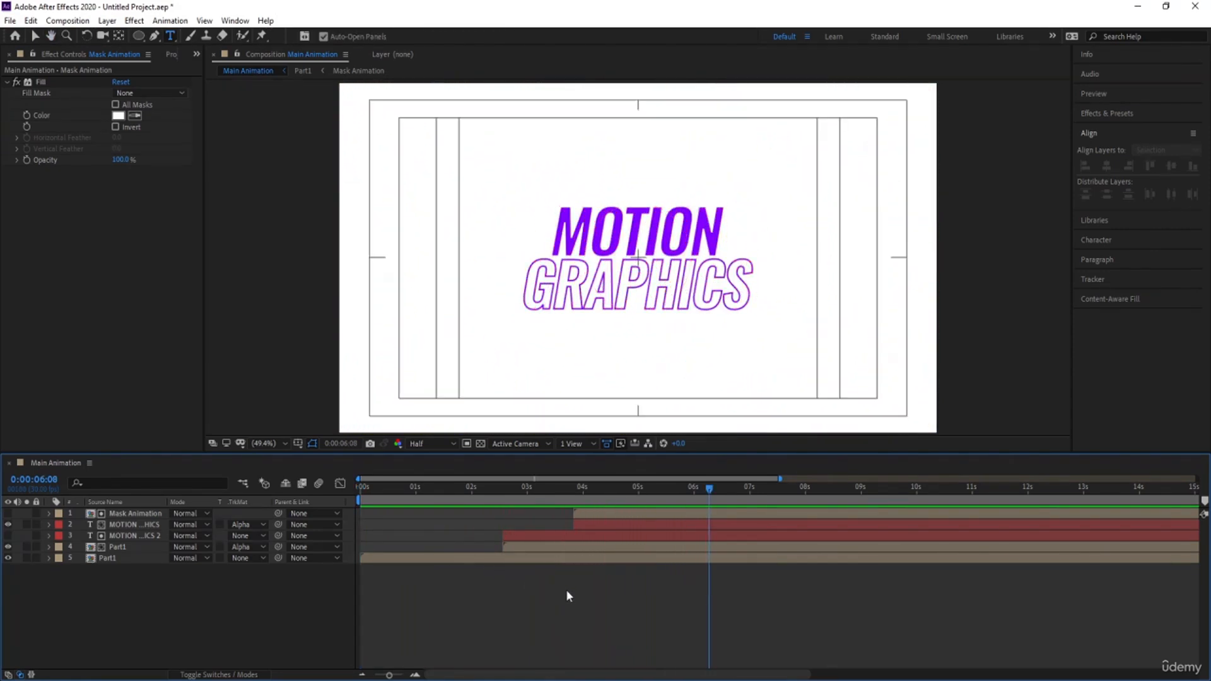
Change the fill colour of the word MOTION in the original title to blue-violet 3C00D6
click(119, 527)
double_click(601, 220)
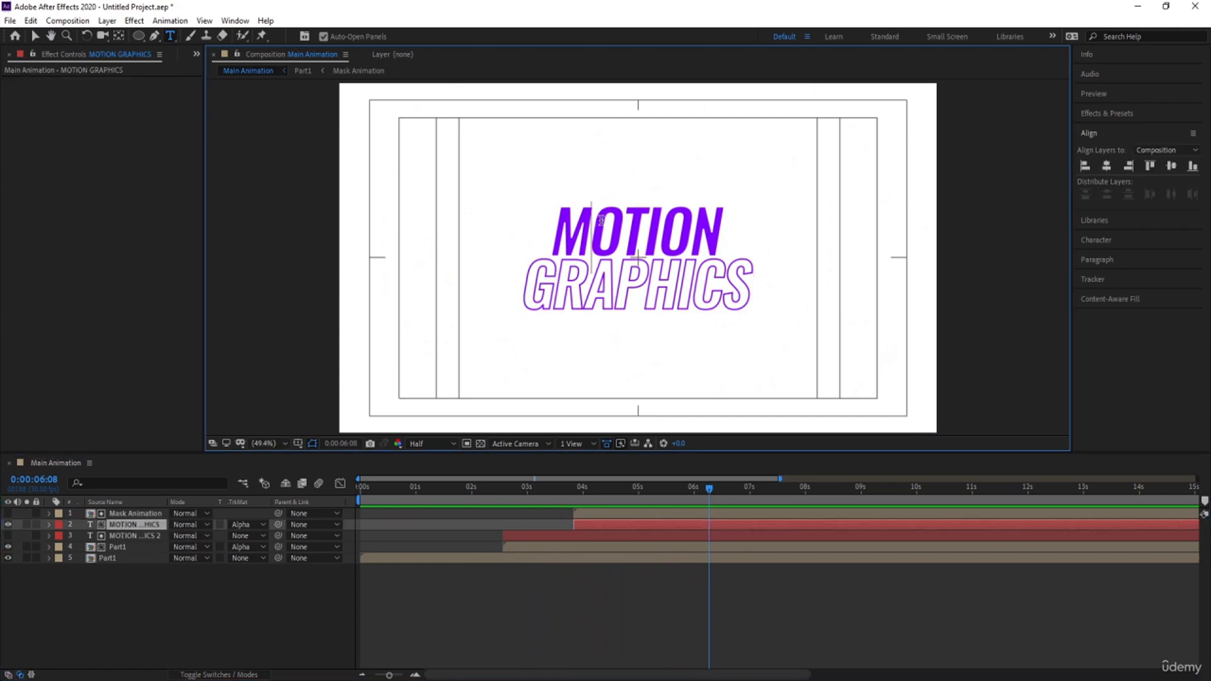
click(1096, 239)
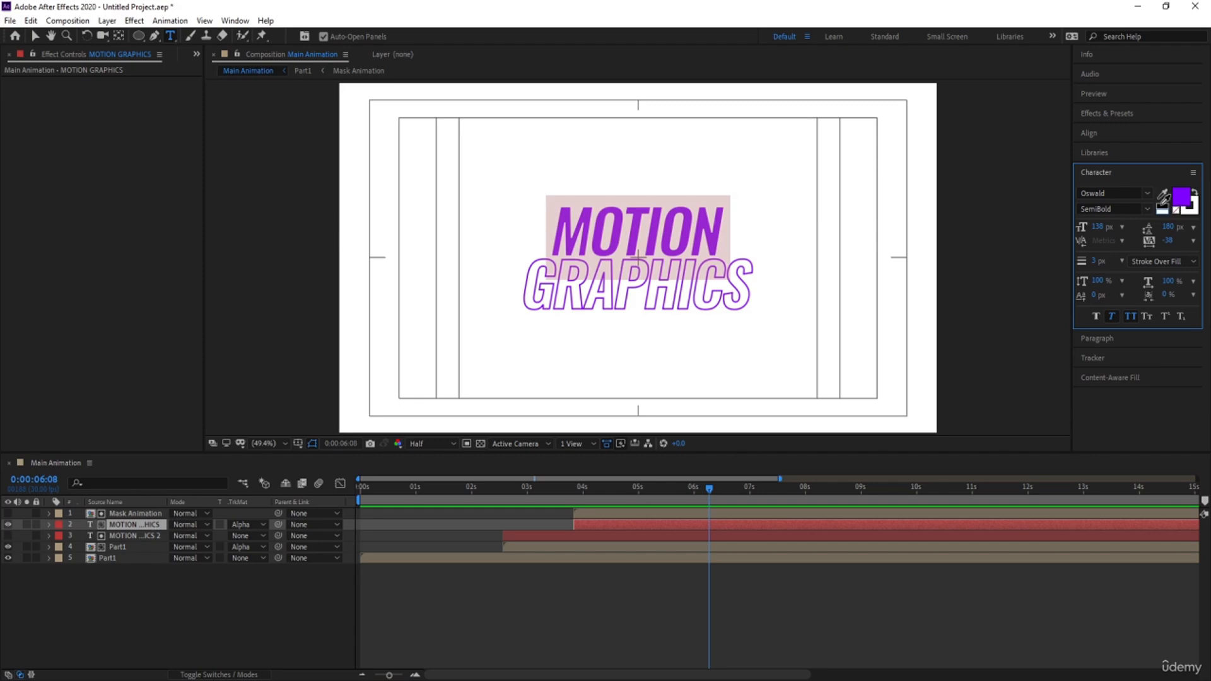
click(1162, 206)
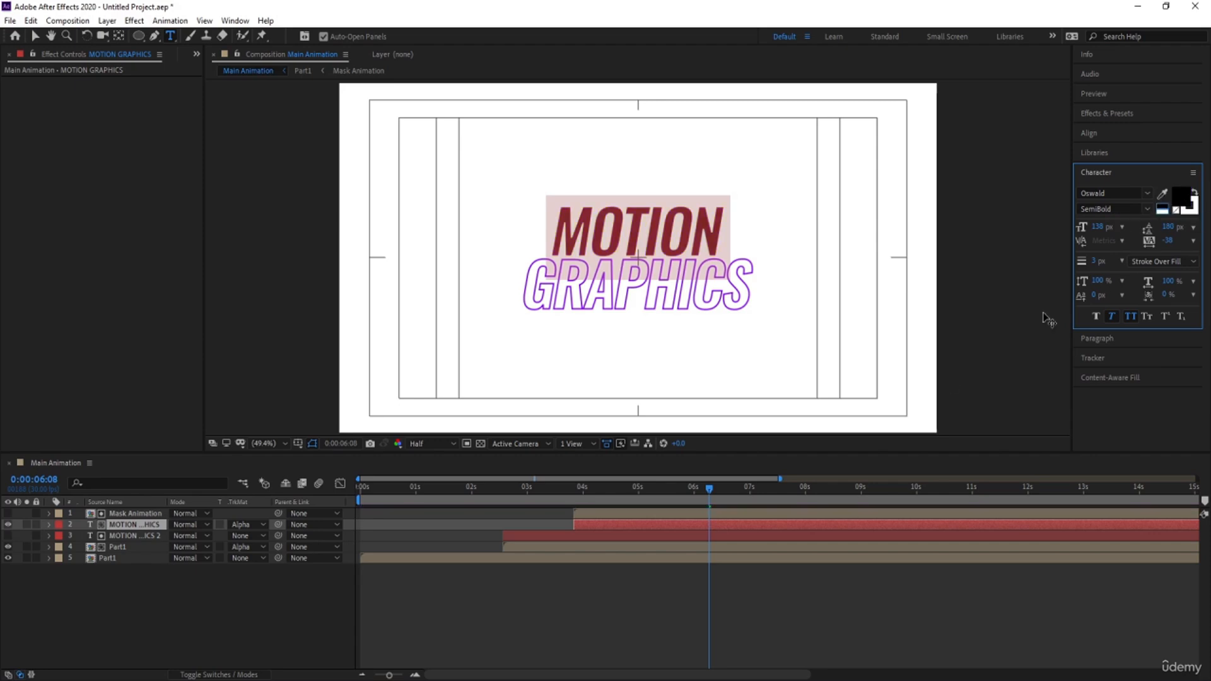
click(1181, 203)
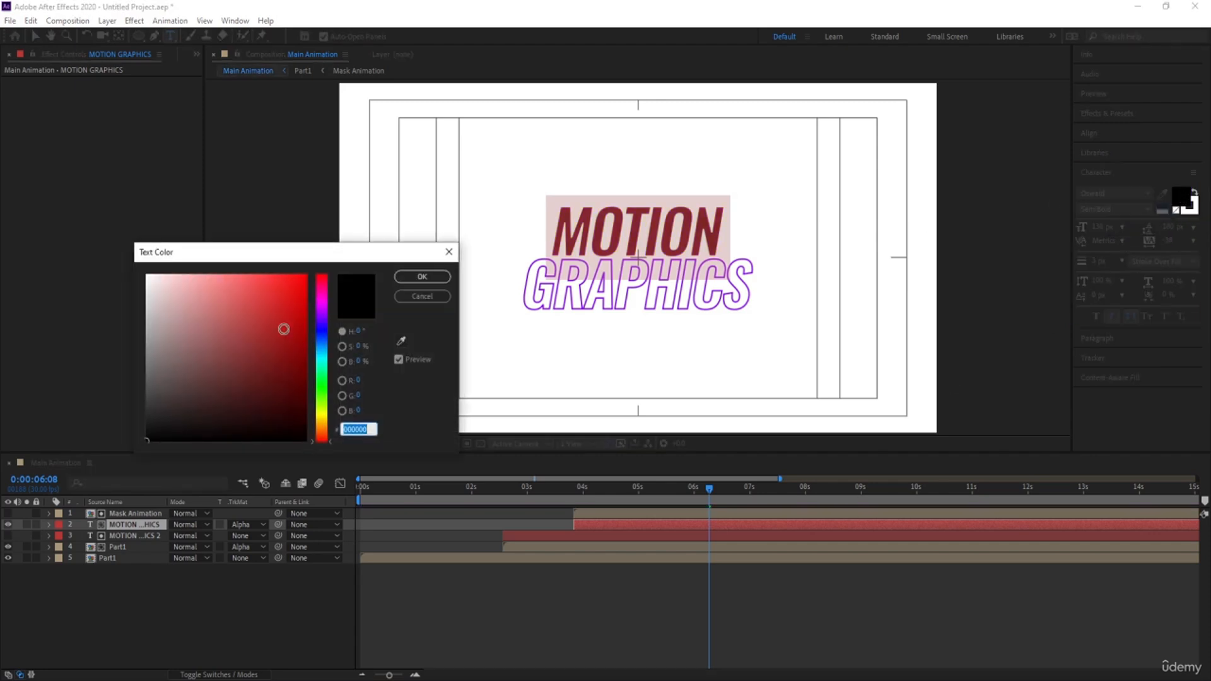
click(323, 323)
drag(301, 314, 318, 327)
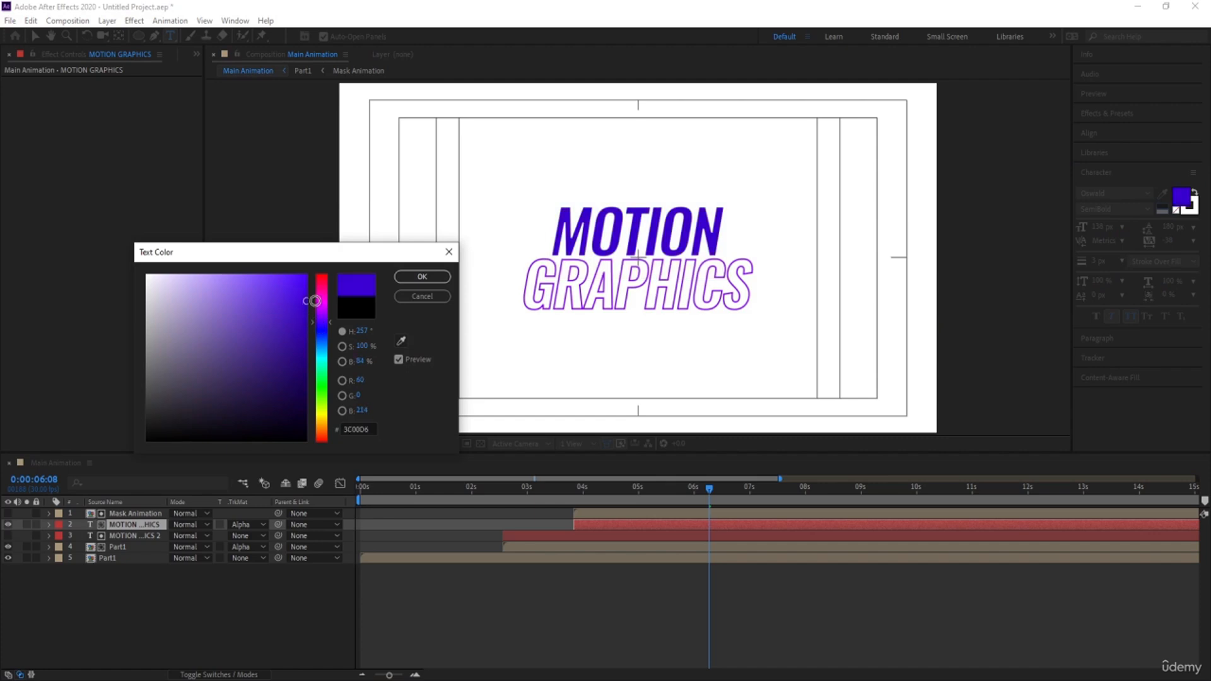
click(422, 277)
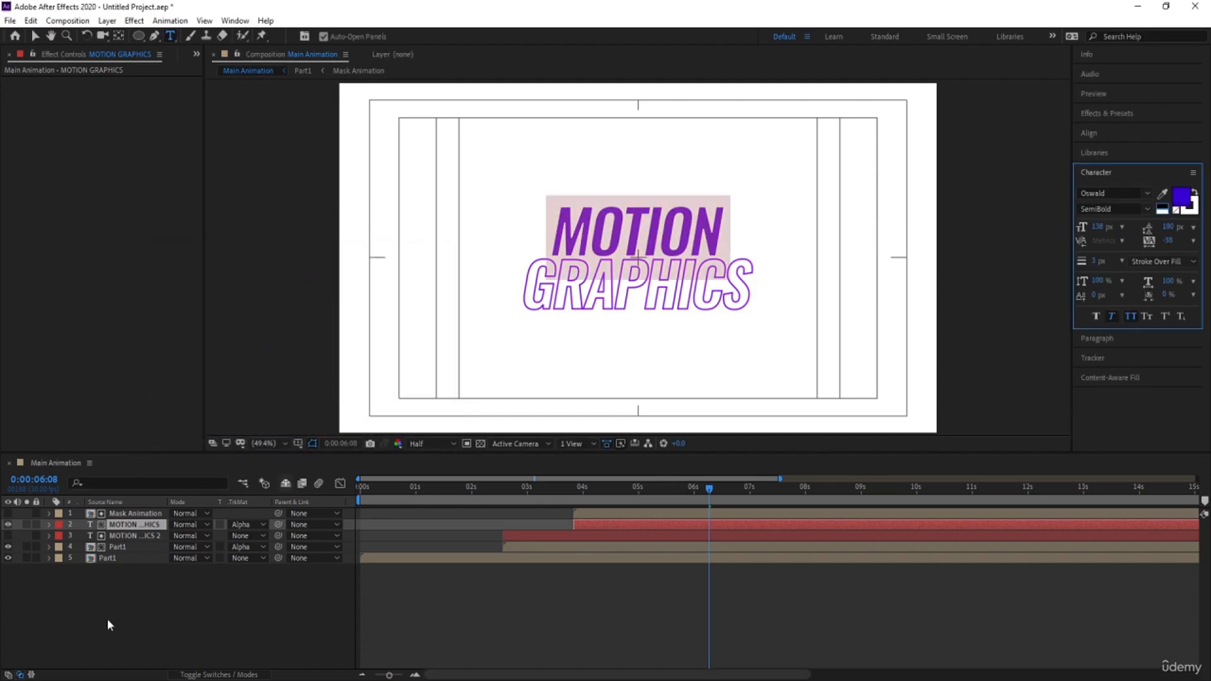
click(107, 619)
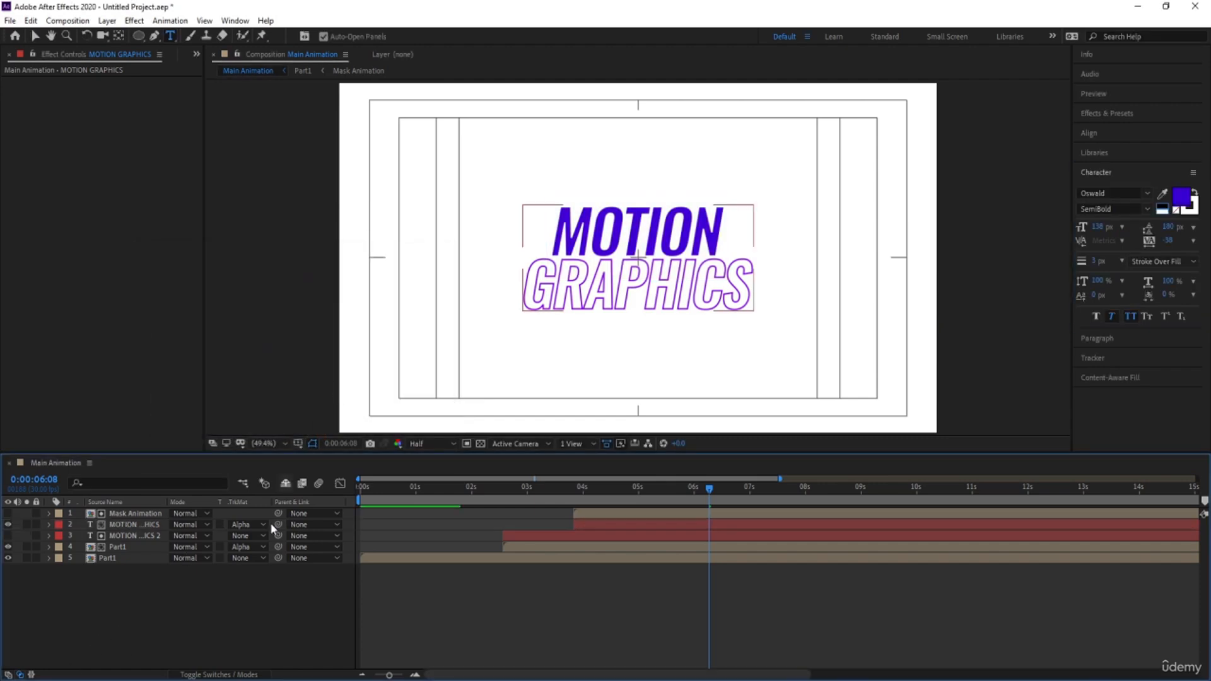
Create a null object and parent both MOTION GRAPHICS title layers to it
right_click(123, 626)
mouse_move(172, 488)
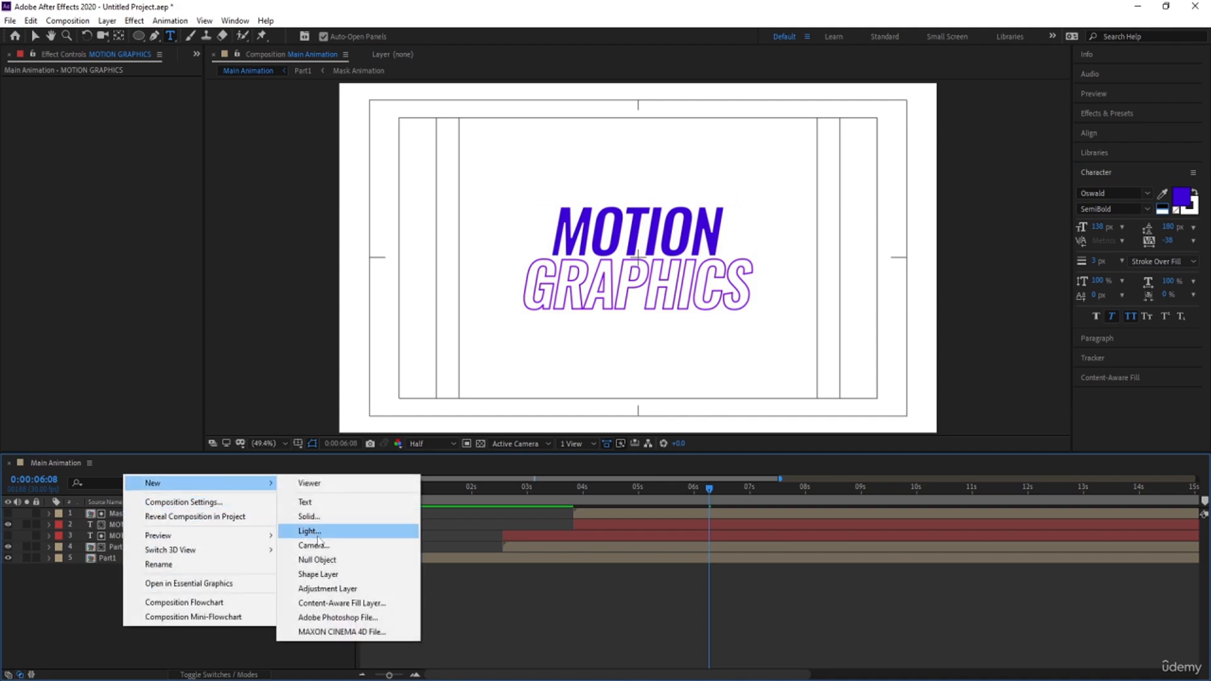
click(317, 559)
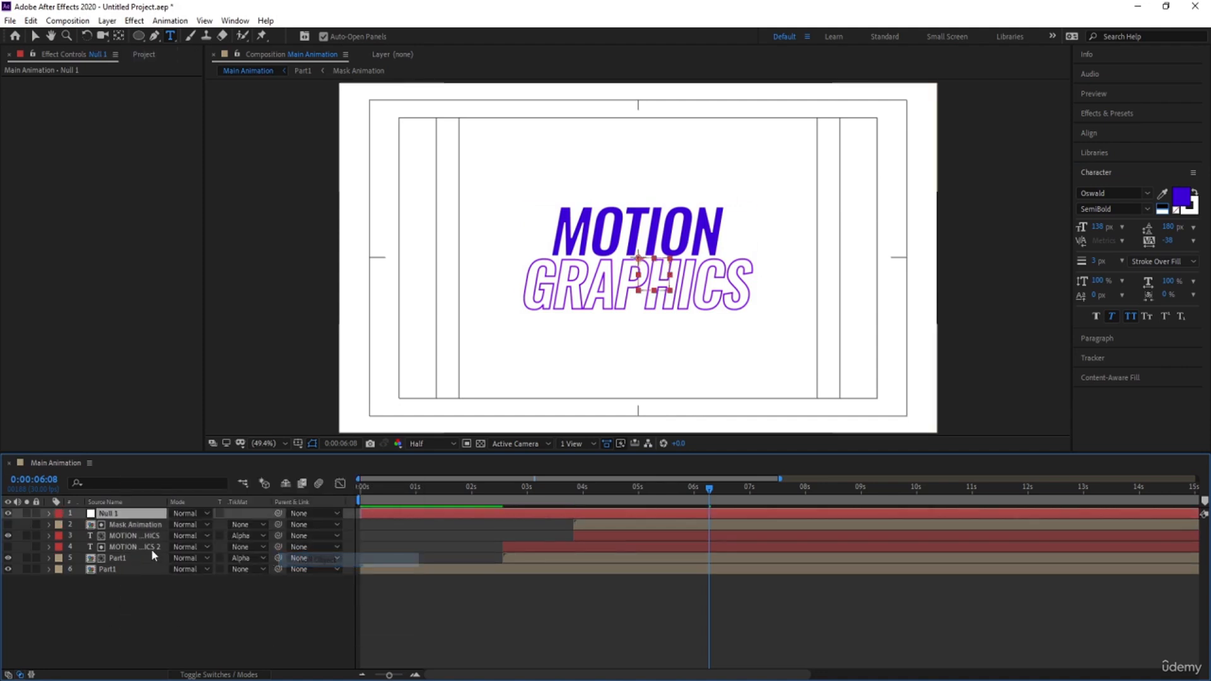
click(115, 536)
shift+click(119, 547)
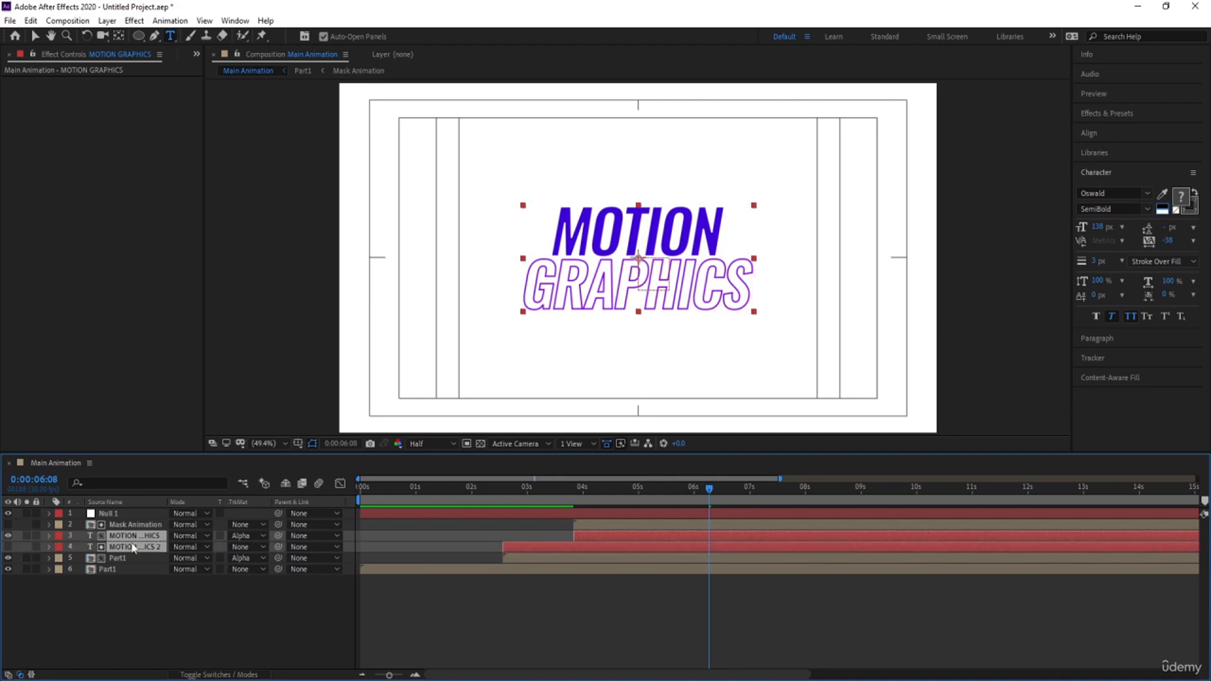
drag(278, 535, 102, 514)
Set the null's scale to 90% at 0:00:02:08 and start keyframing it there
click(106, 513)
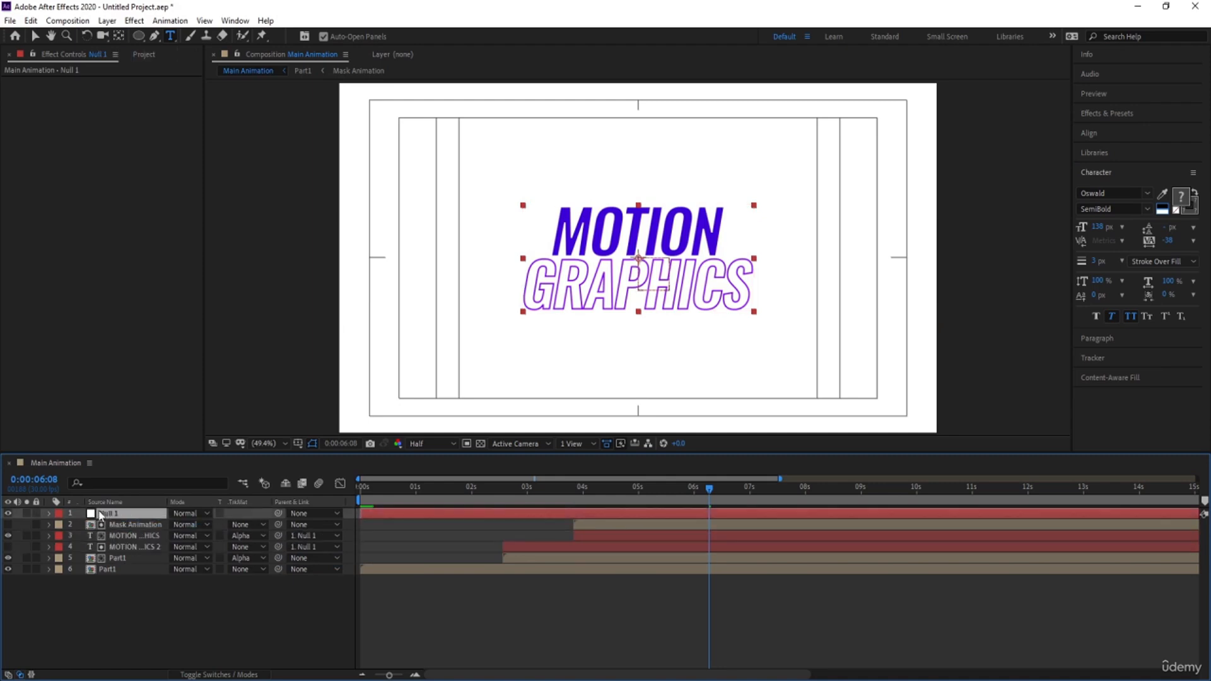
drag(548, 497, 487, 498)
key(s)
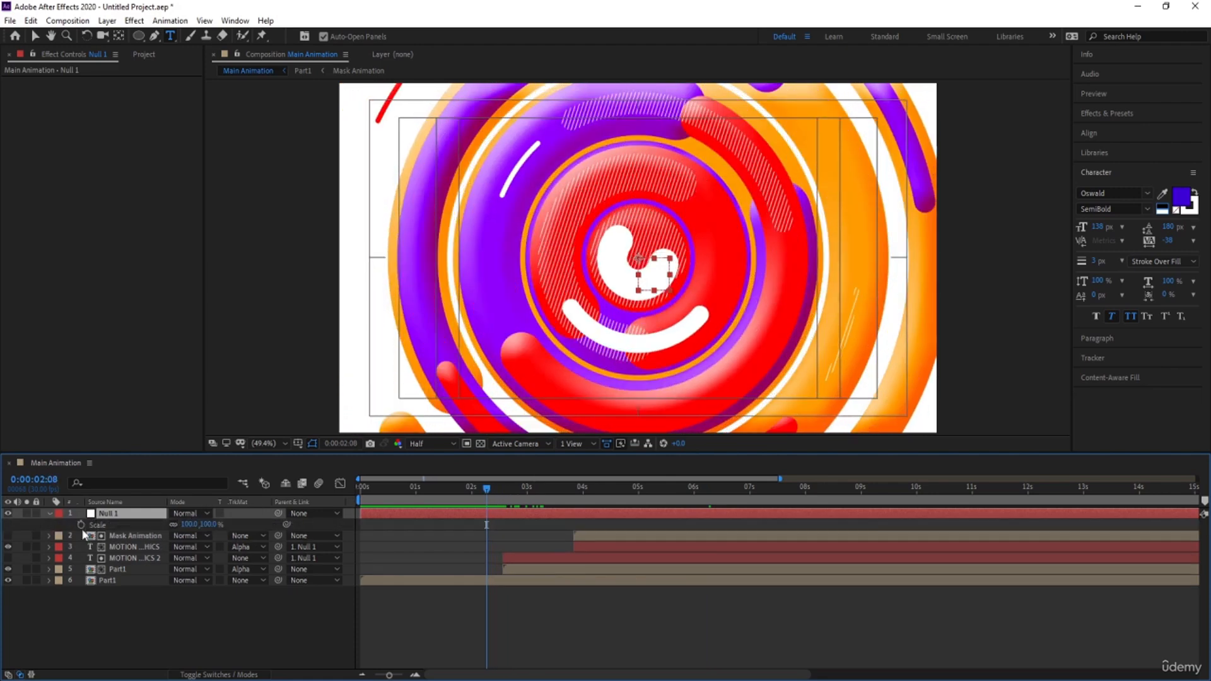
click(188, 524)
text(90)
key(Return)
click(80, 524)
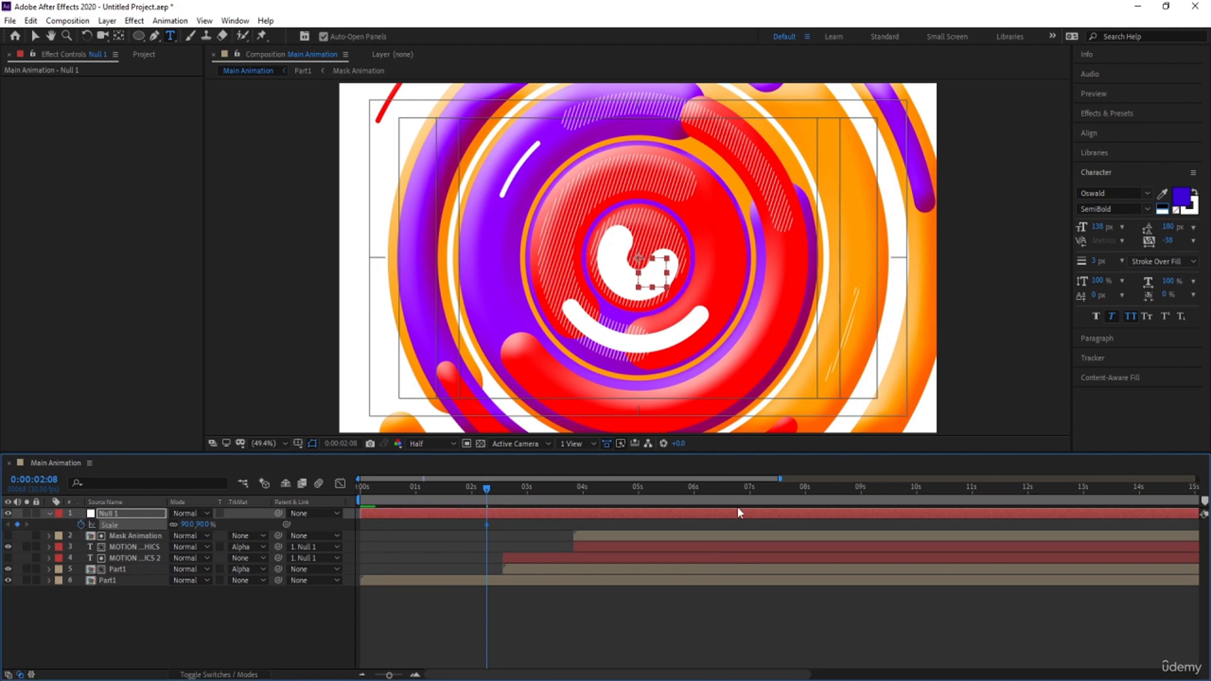
Add a 110% scale keyframe to the null at 0:00:06:29
click(748, 495)
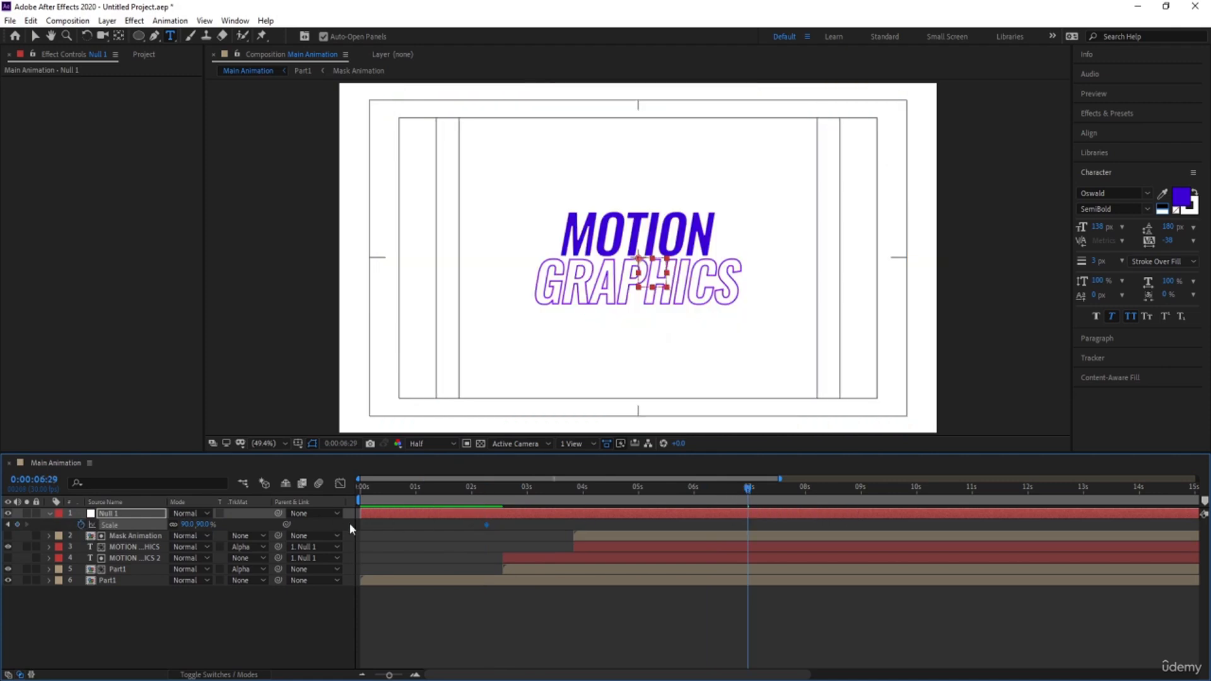
click(188, 525)
text(110)
key(Return)
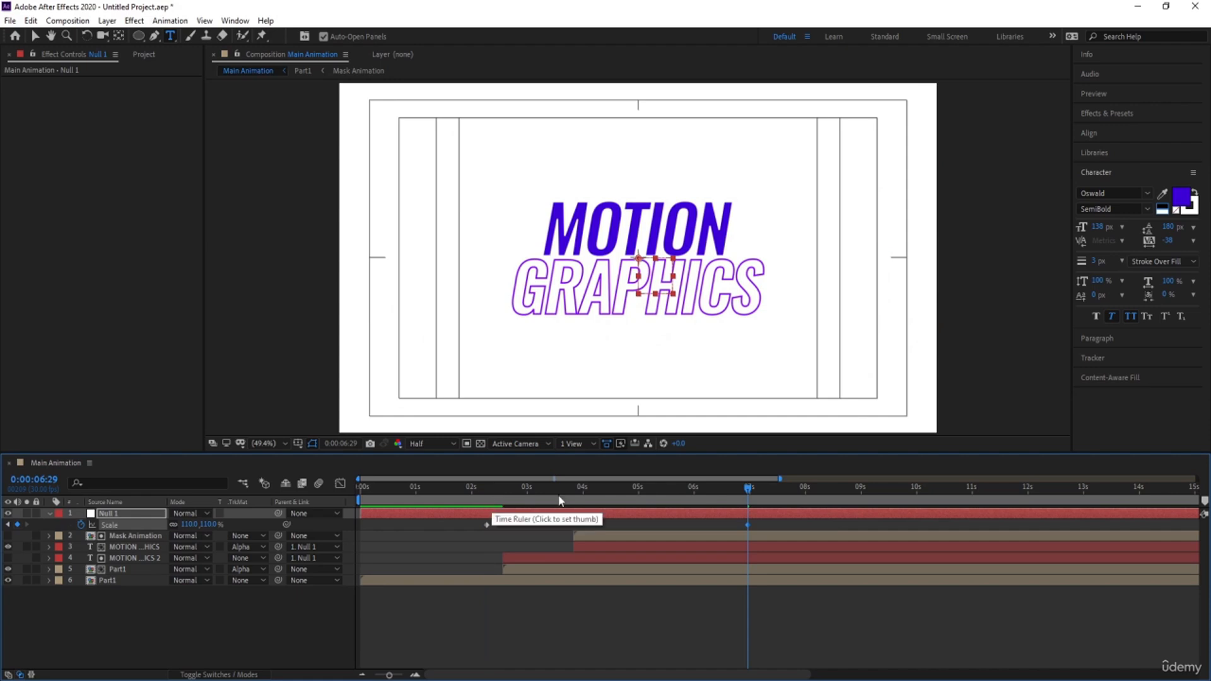
Set the end of the work area to about 7 seconds, at the last scale keyframe
click(688, 498)
drag(688, 501, 748, 499)
click(279, 650)
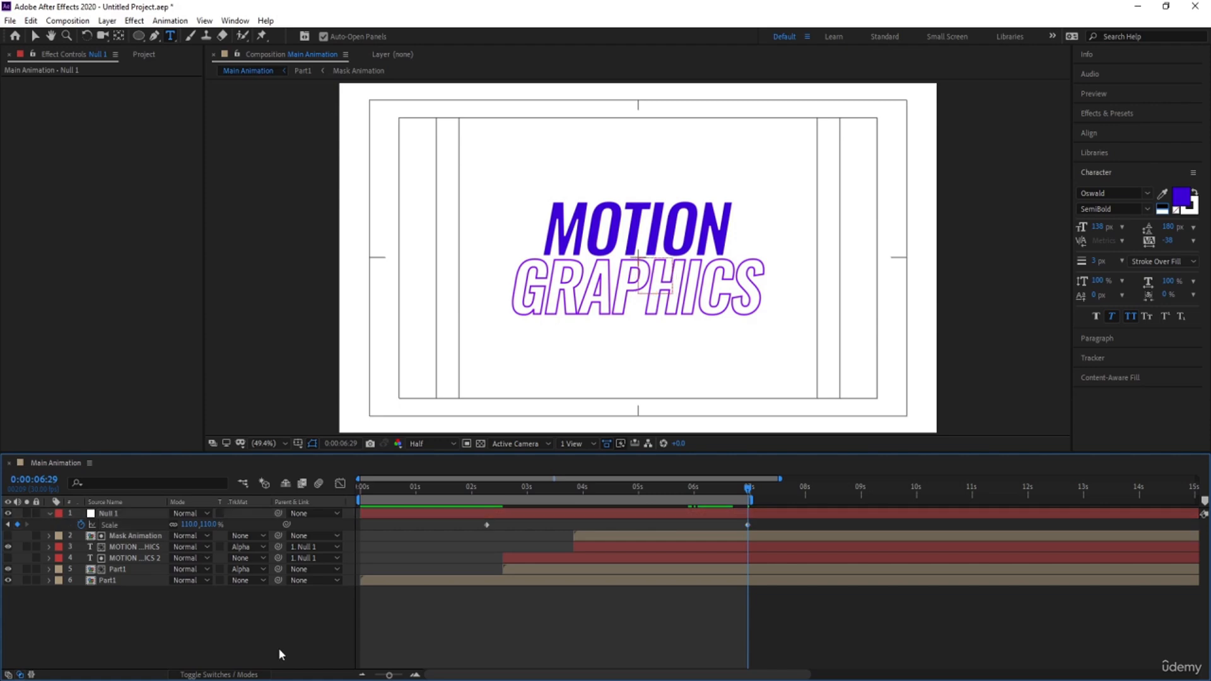
Add a white solid beneath all other layers and preview the full animation from the start
key(ctrl+y)
key(Return)
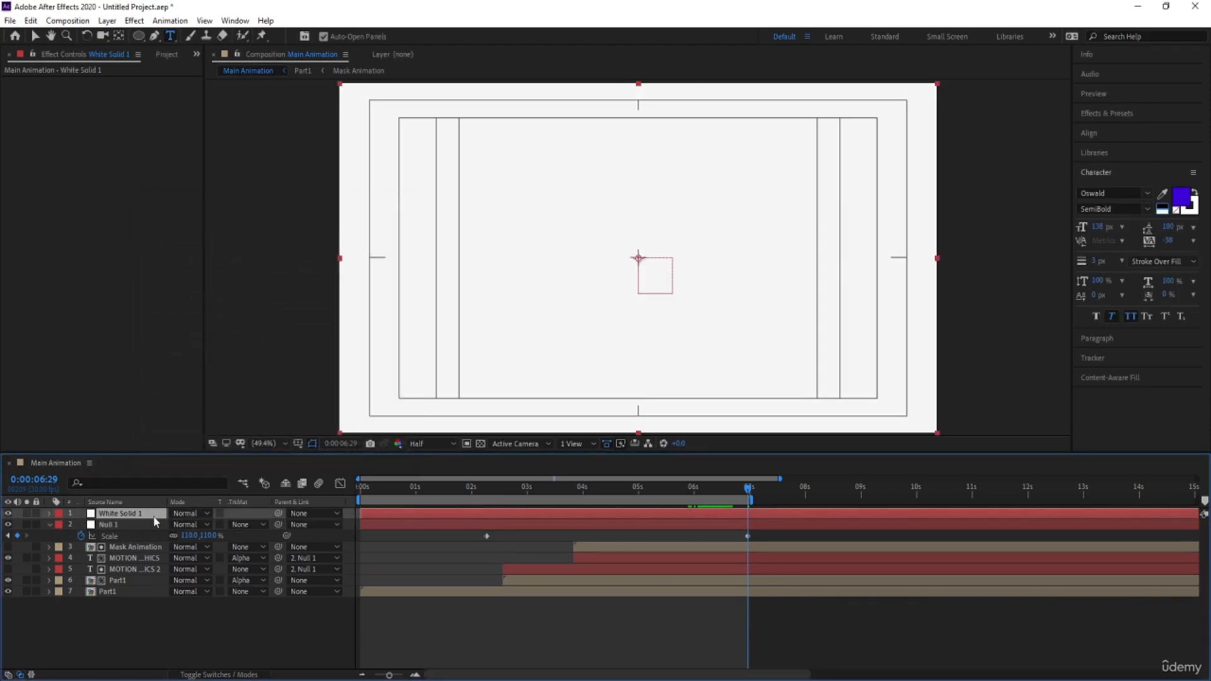
drag(144, 519, 157, 619)
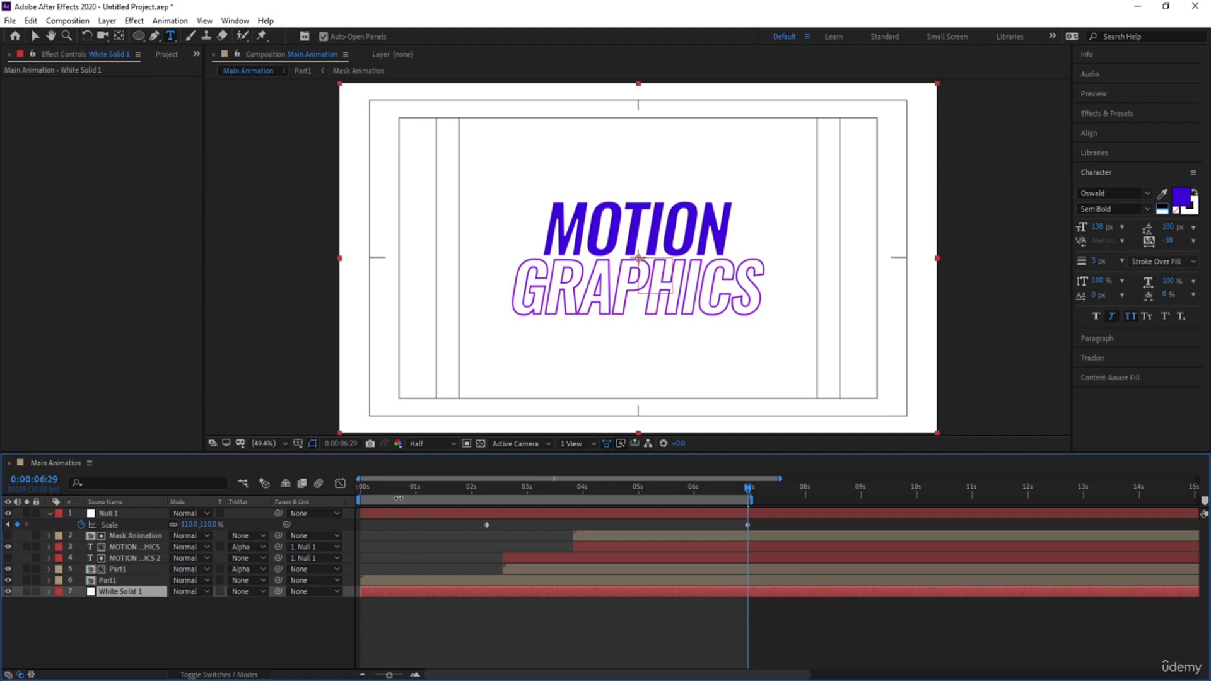
key(Home)
key(space)
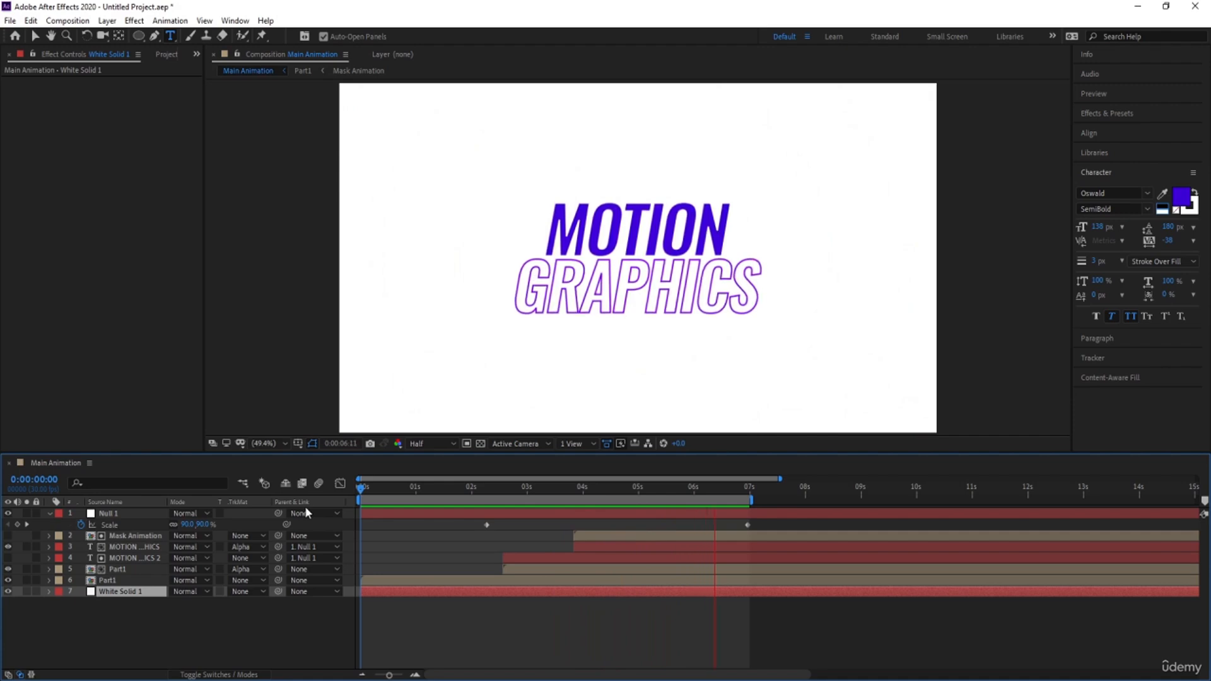
key(space)
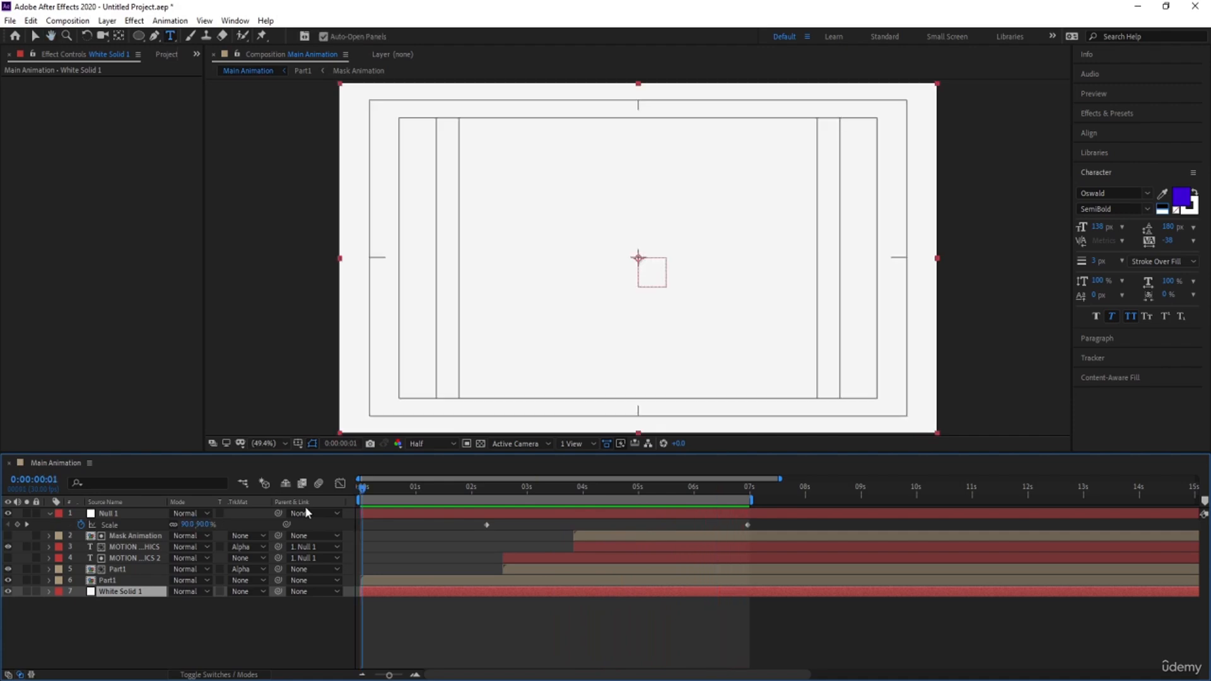